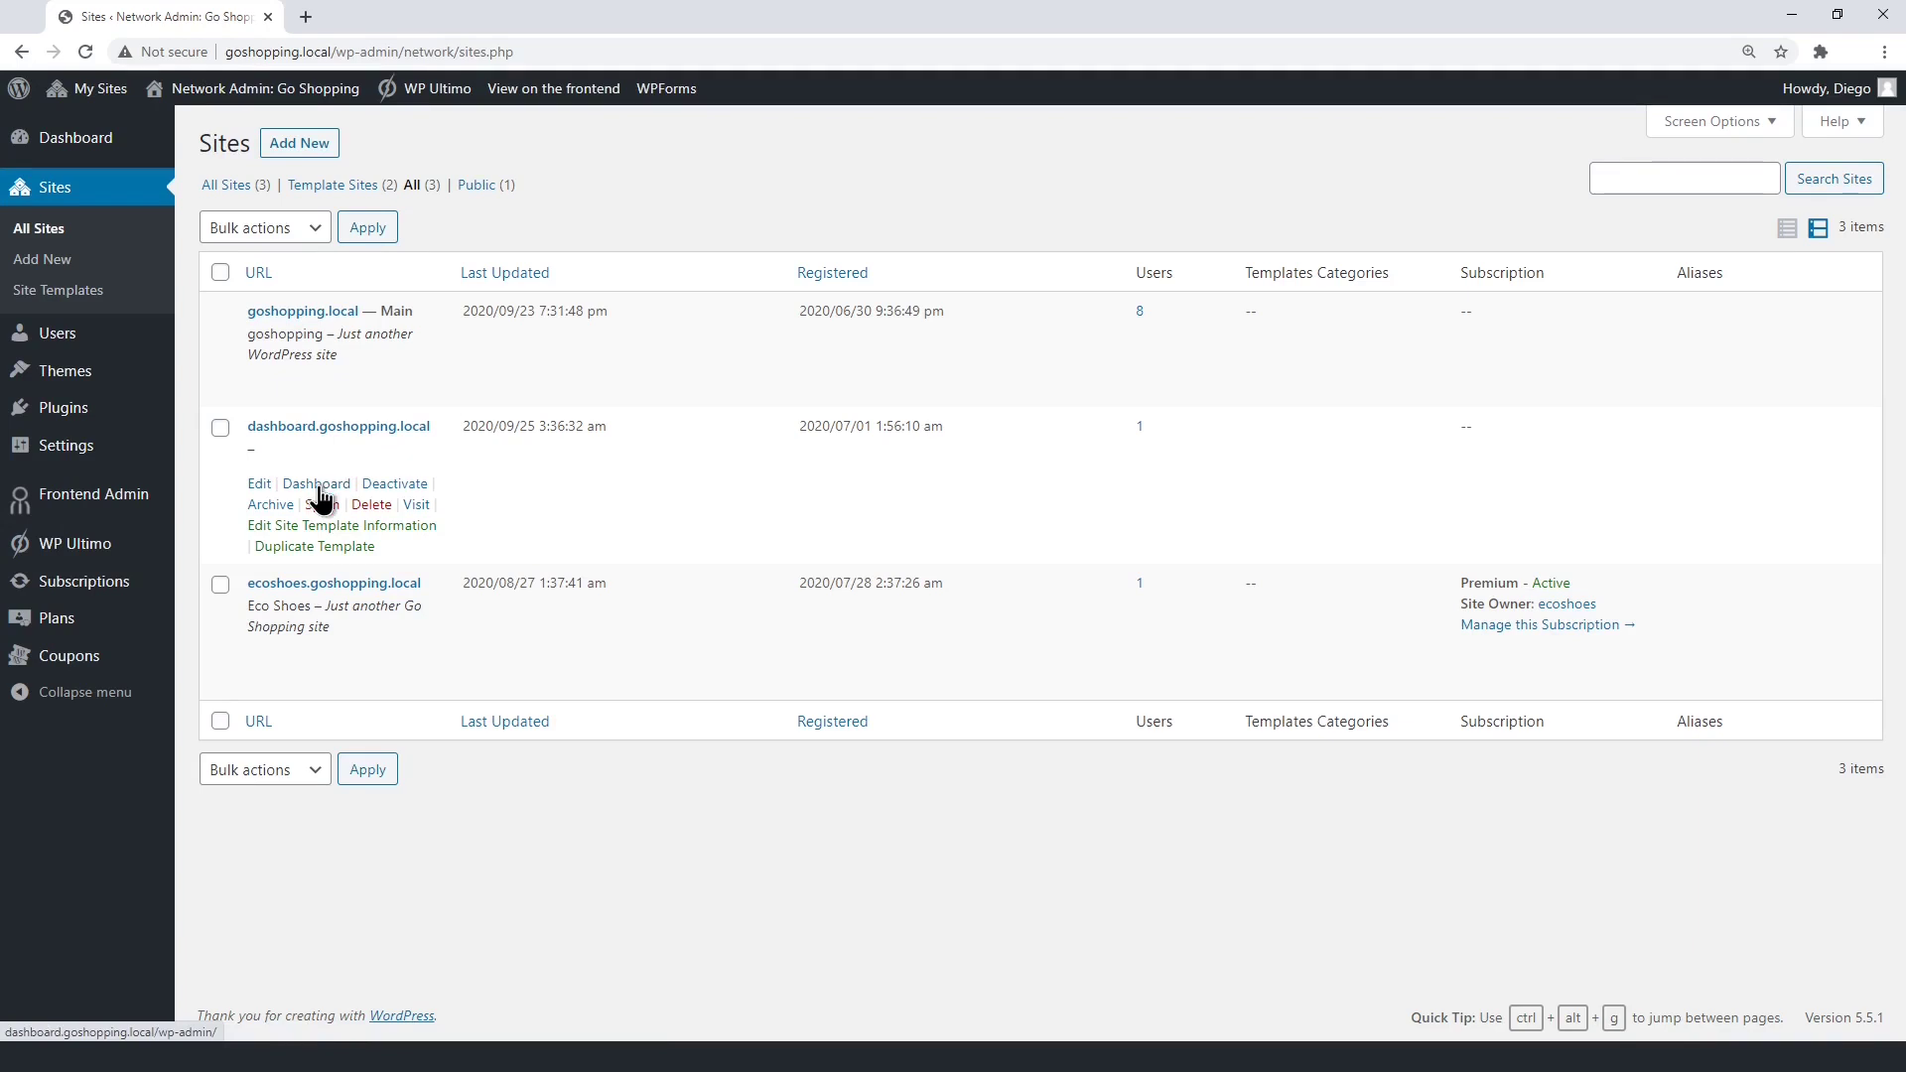
Open the subsite's admin dashboard and start a new page.
{"action": "left_click", "coordinate": [317, 484]}
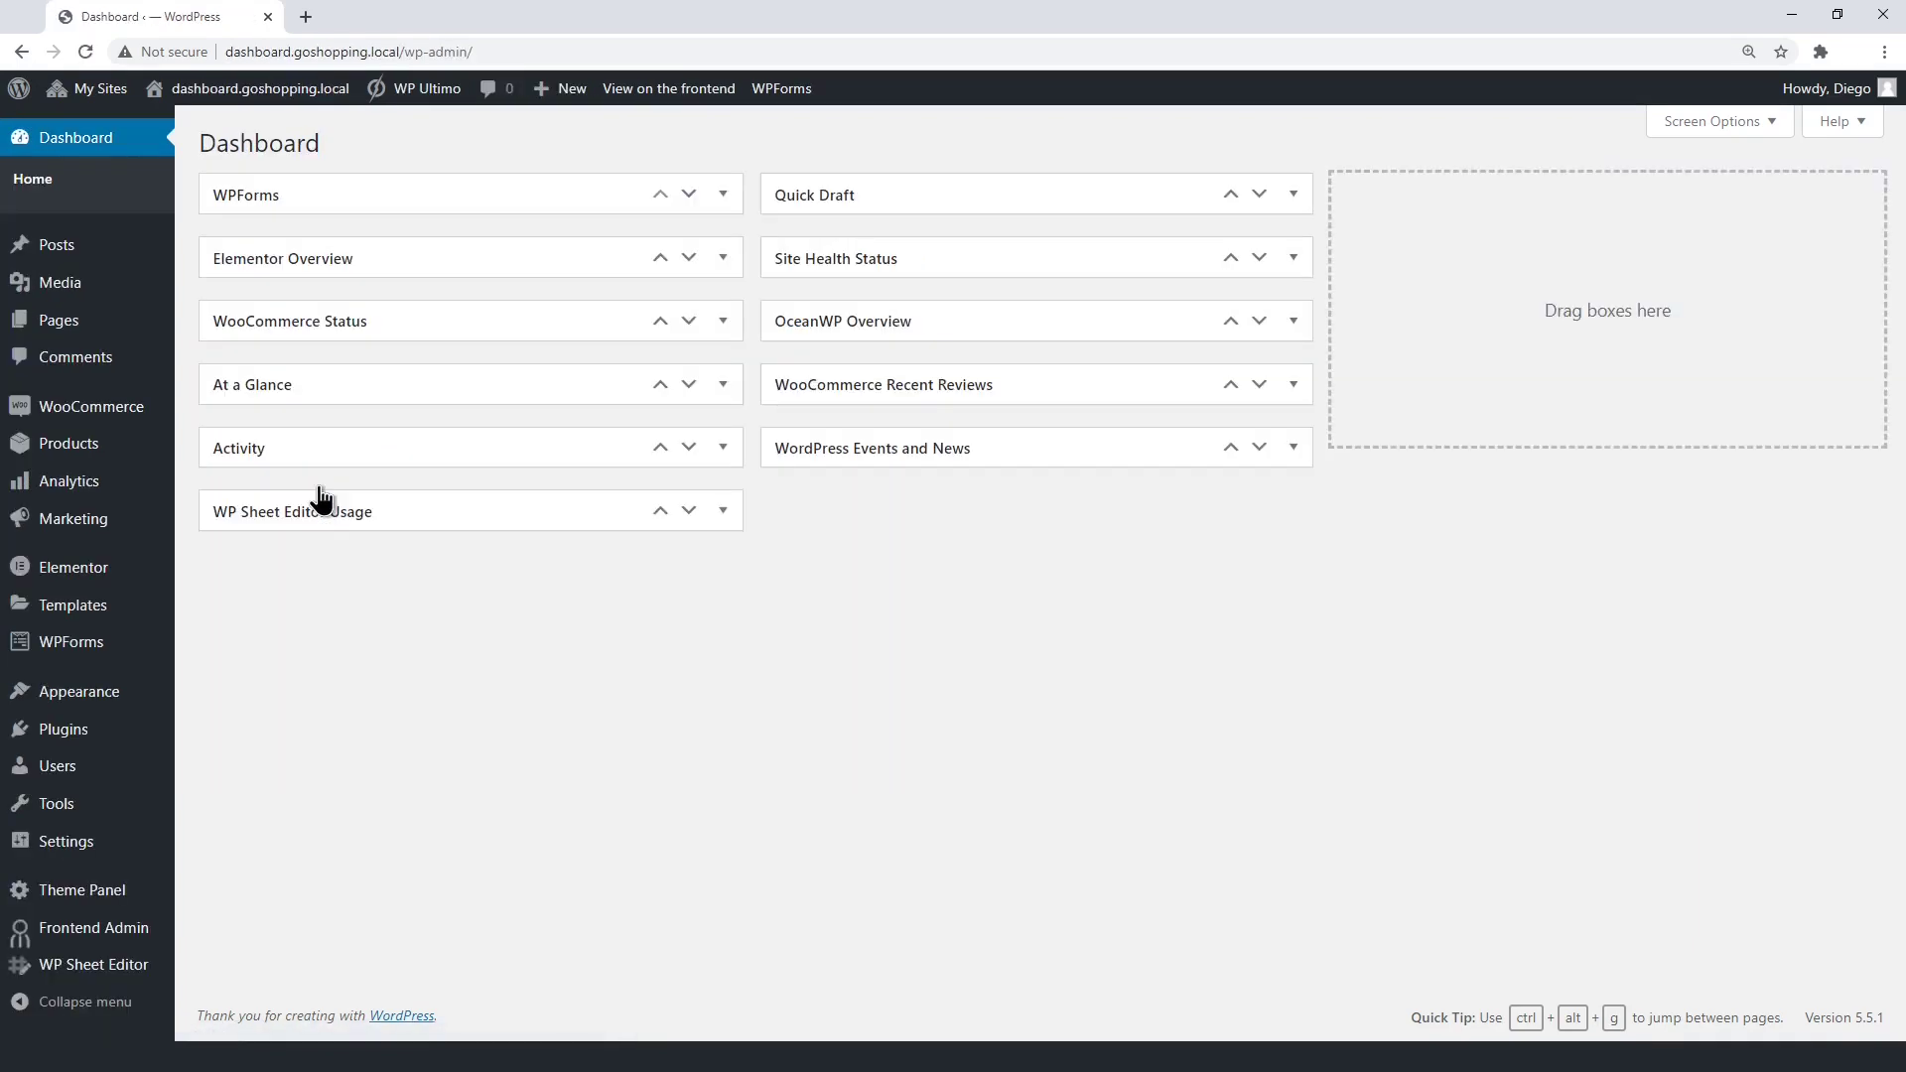
{"action": "mouse_move", "coordinate": [72, 319]}
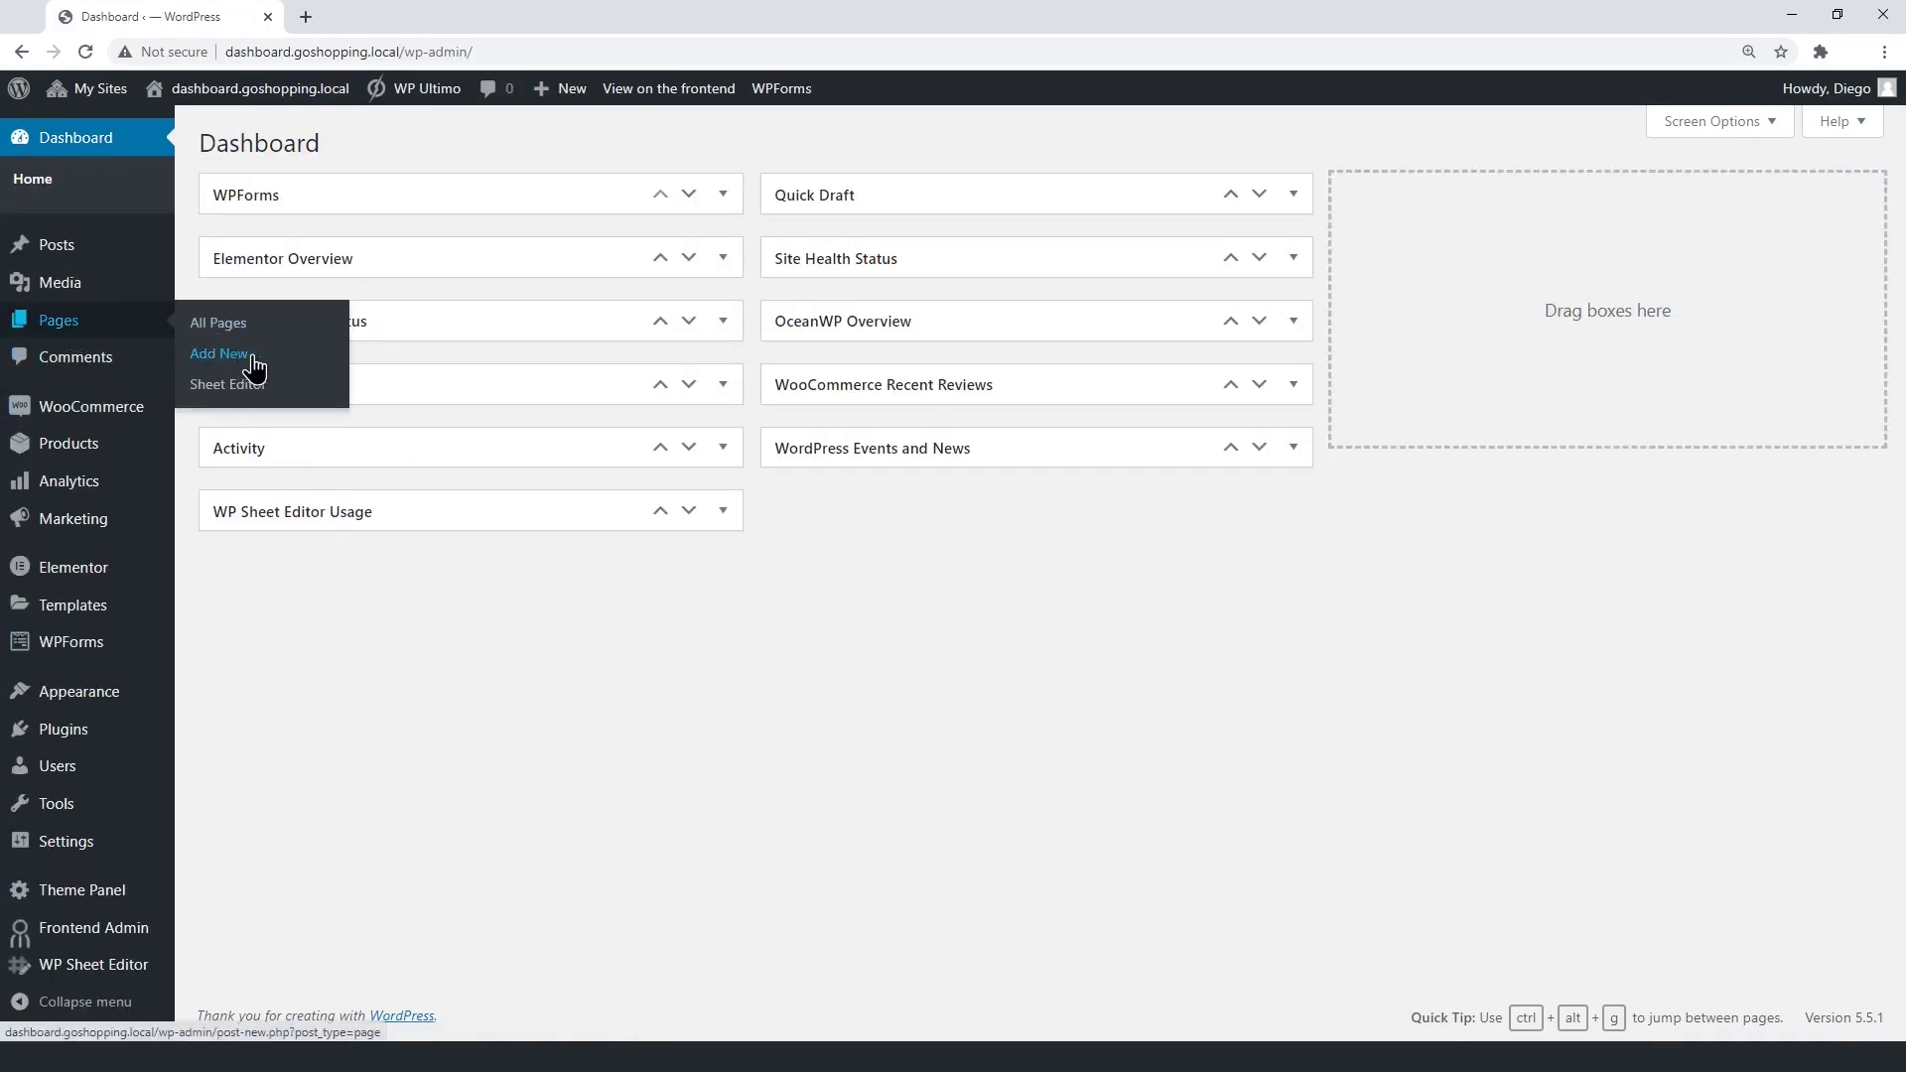
{"action": "left_click", "coordinate": [221, 355]}
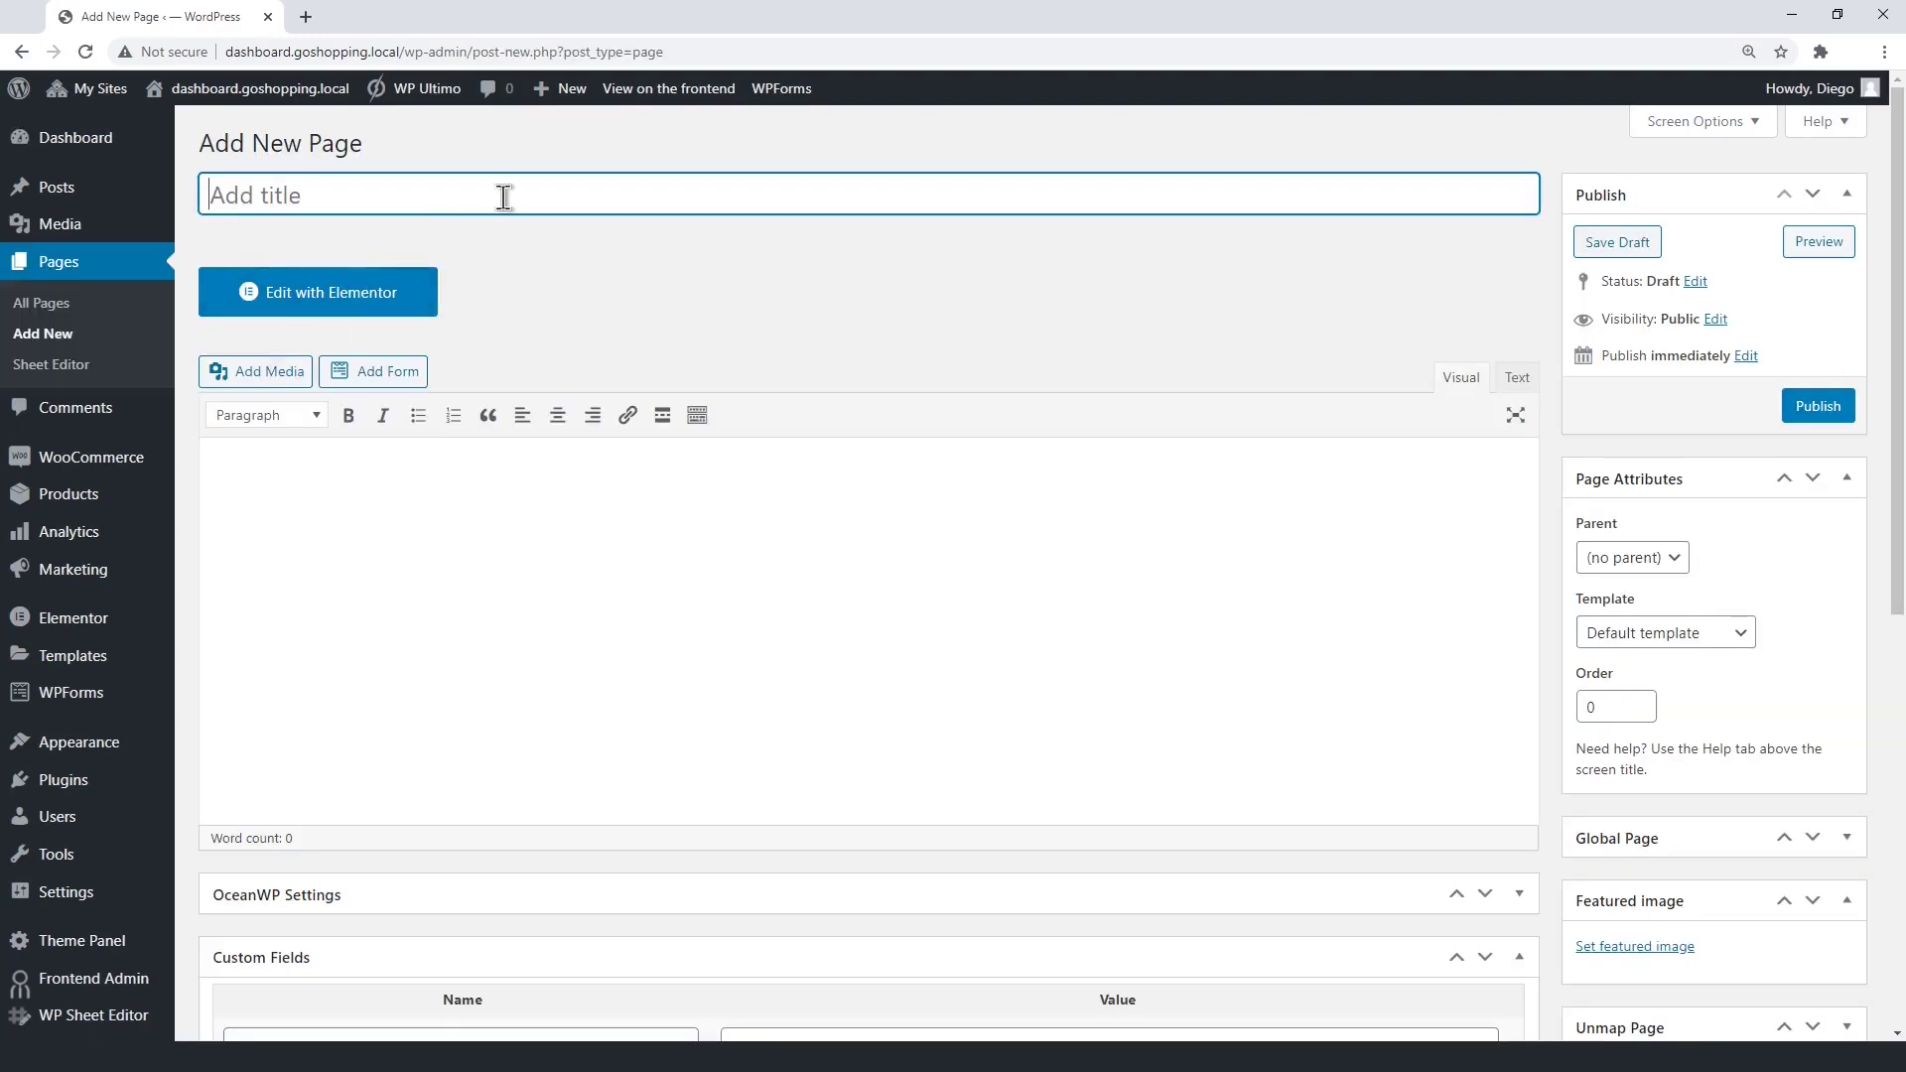
Title the page 'Pages' and paste the [vg_display_admin_page page_url="/edit.php?post_type=page"] shortcode into the body.
{"action": "type", "text": "Pages"}
{"action": "left_click", "coordinate": [464, 467]}
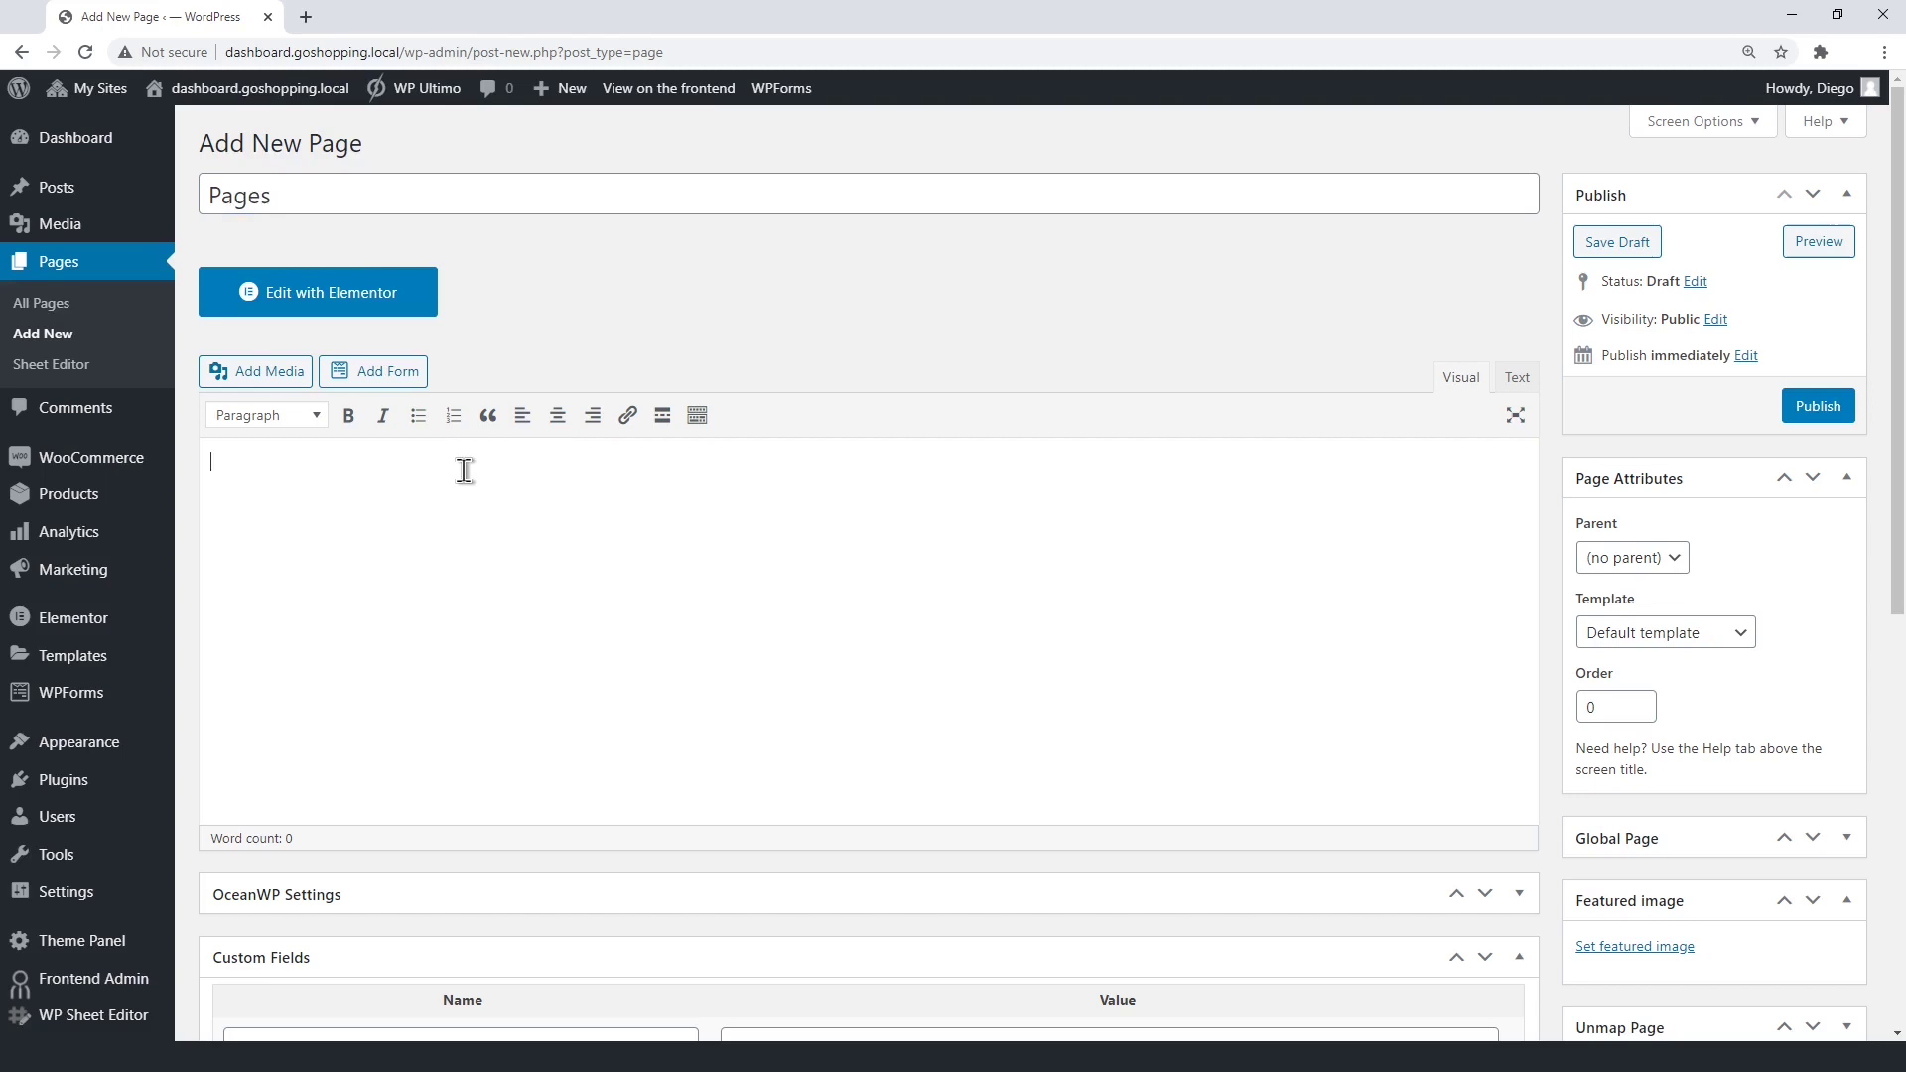
{"action": "type", "text": "[vg_display_admin_page page_url=\"/edit.php?post_type=page\"]"}
{"action": "left_click_drag", "start_coordinate": [497, 463], "coordinate": [713, 468]}
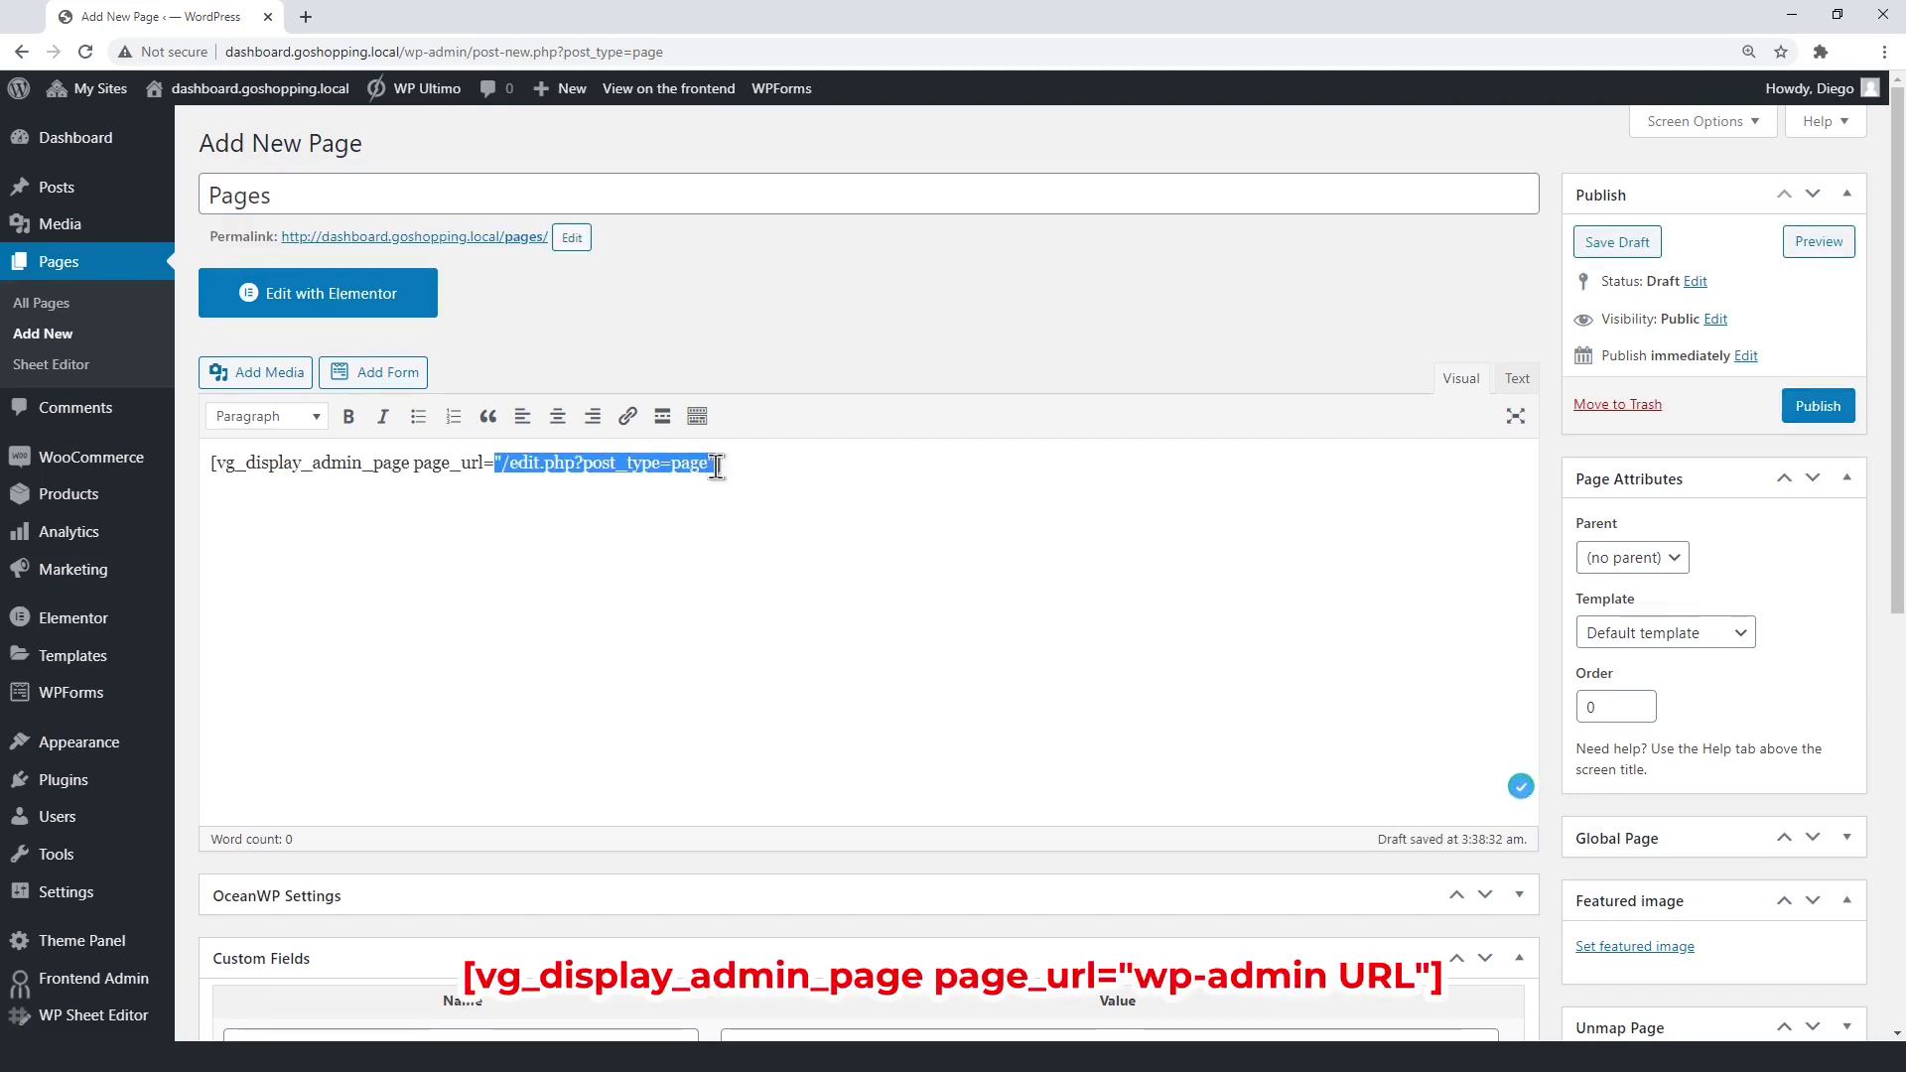
{"action": "left_click", "coordinate": [787, 465]}
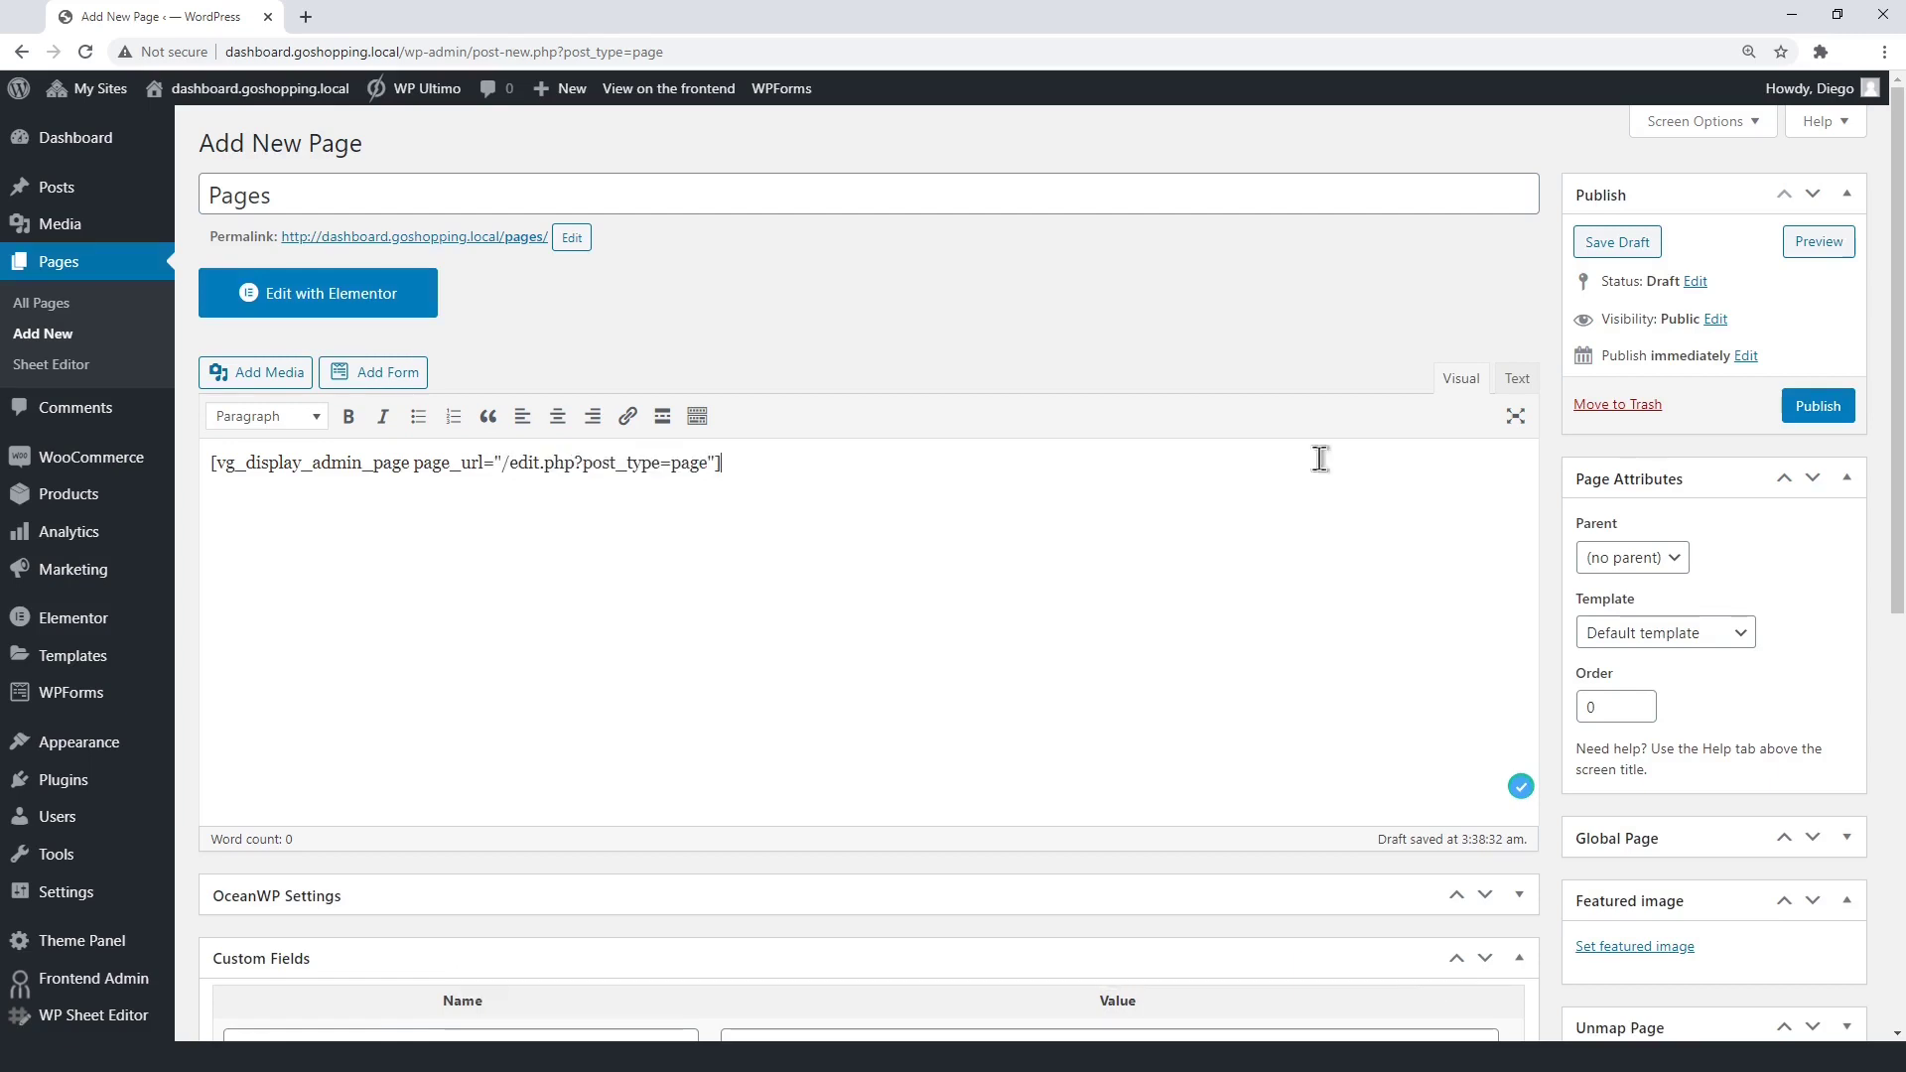
Preview the Pages page and add it to My New Menu with the Default template.
{"action": "left_click", "coordinate": [1819, 245]}
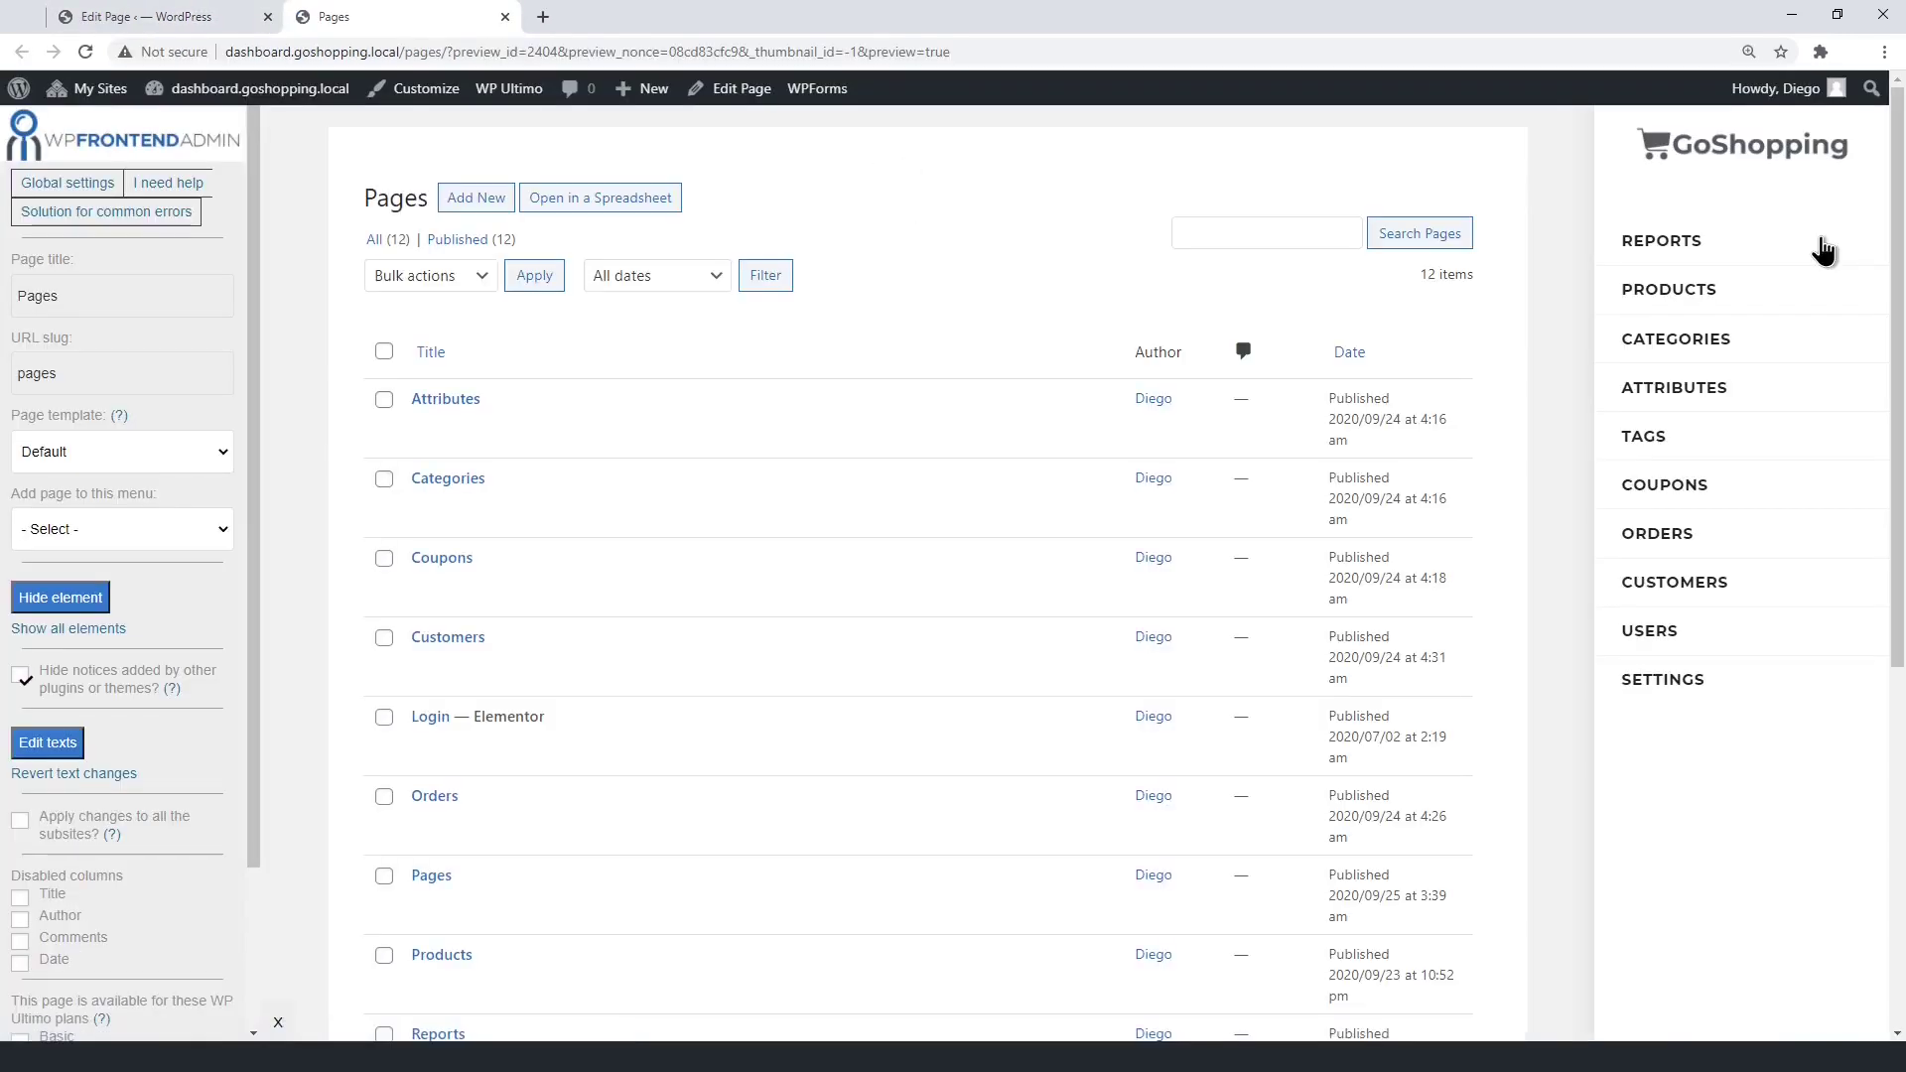
{"action": "left_click_drag", "start_coordinate": [127, 297], "coordinate": [3, 313]}
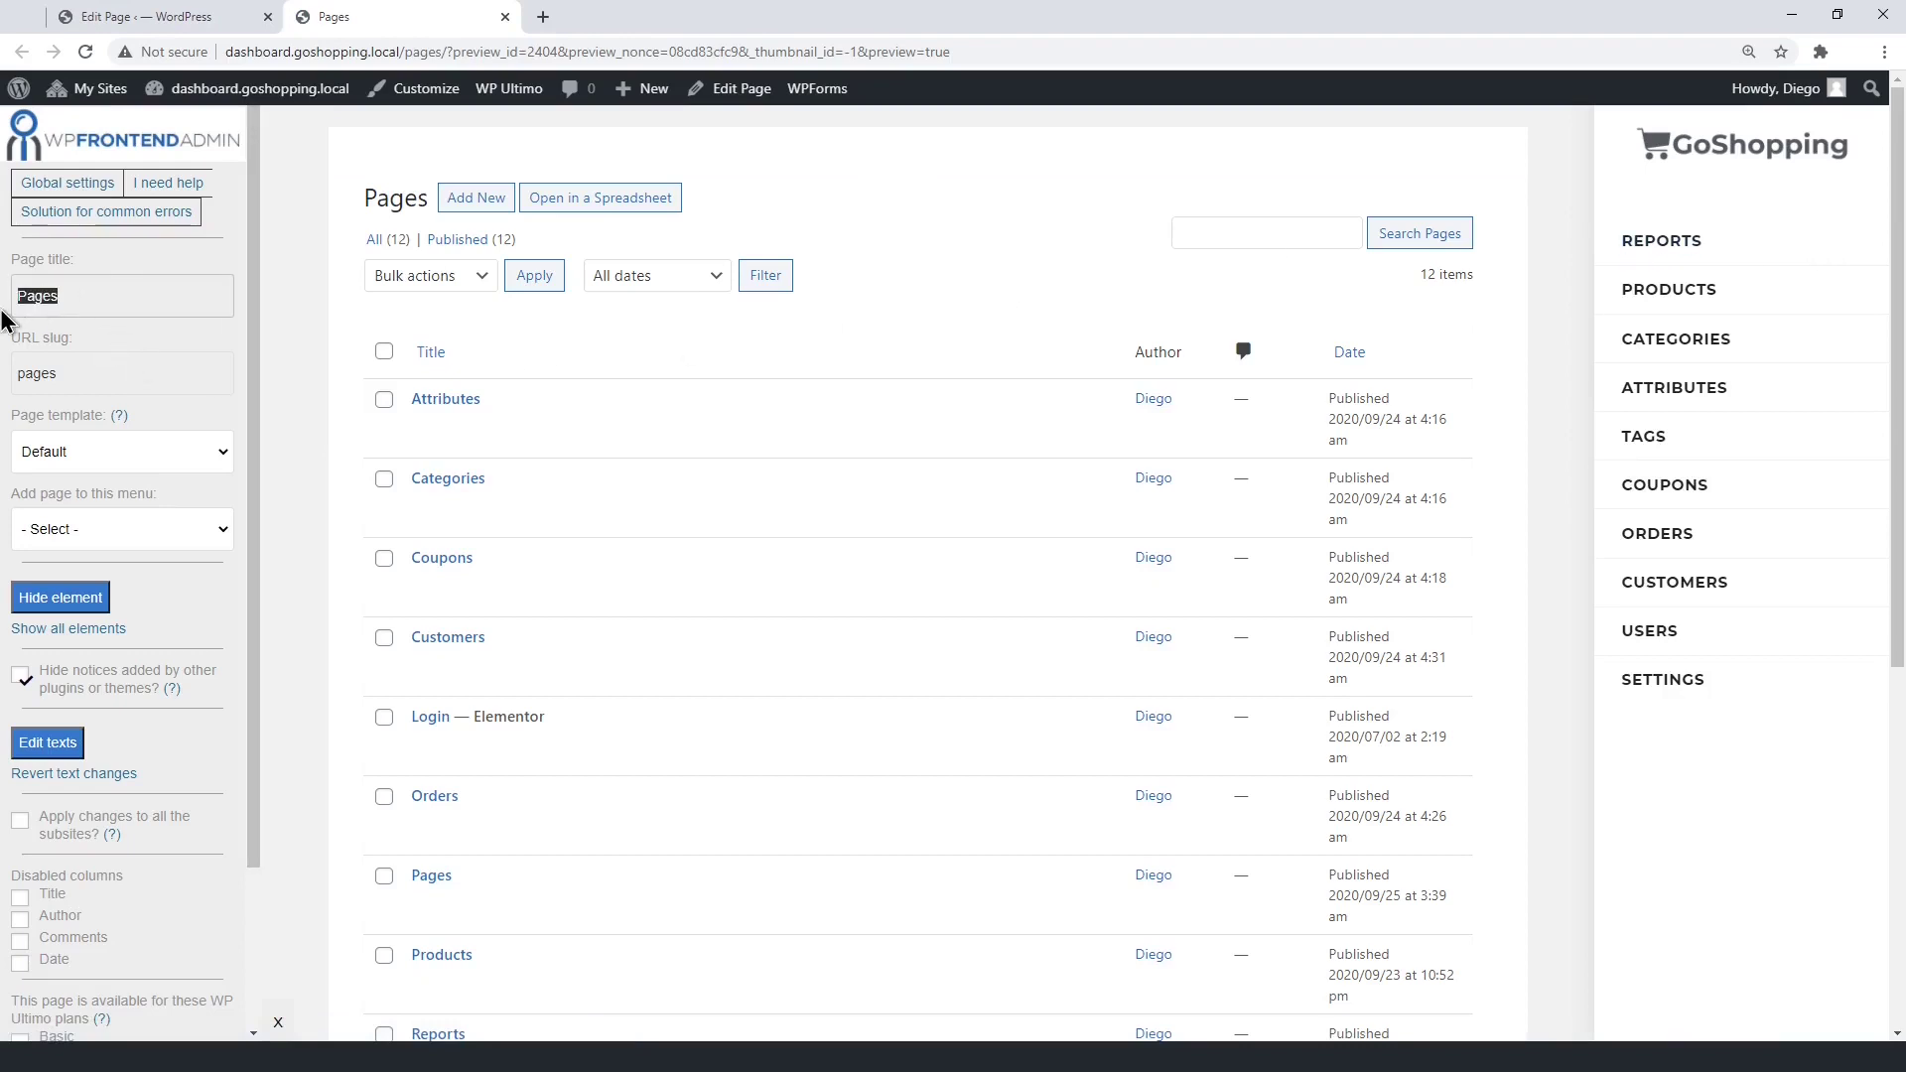
{"action": "left_click_drag", "start_coordinate": [78, 374], "coordinate": [5, 385]}
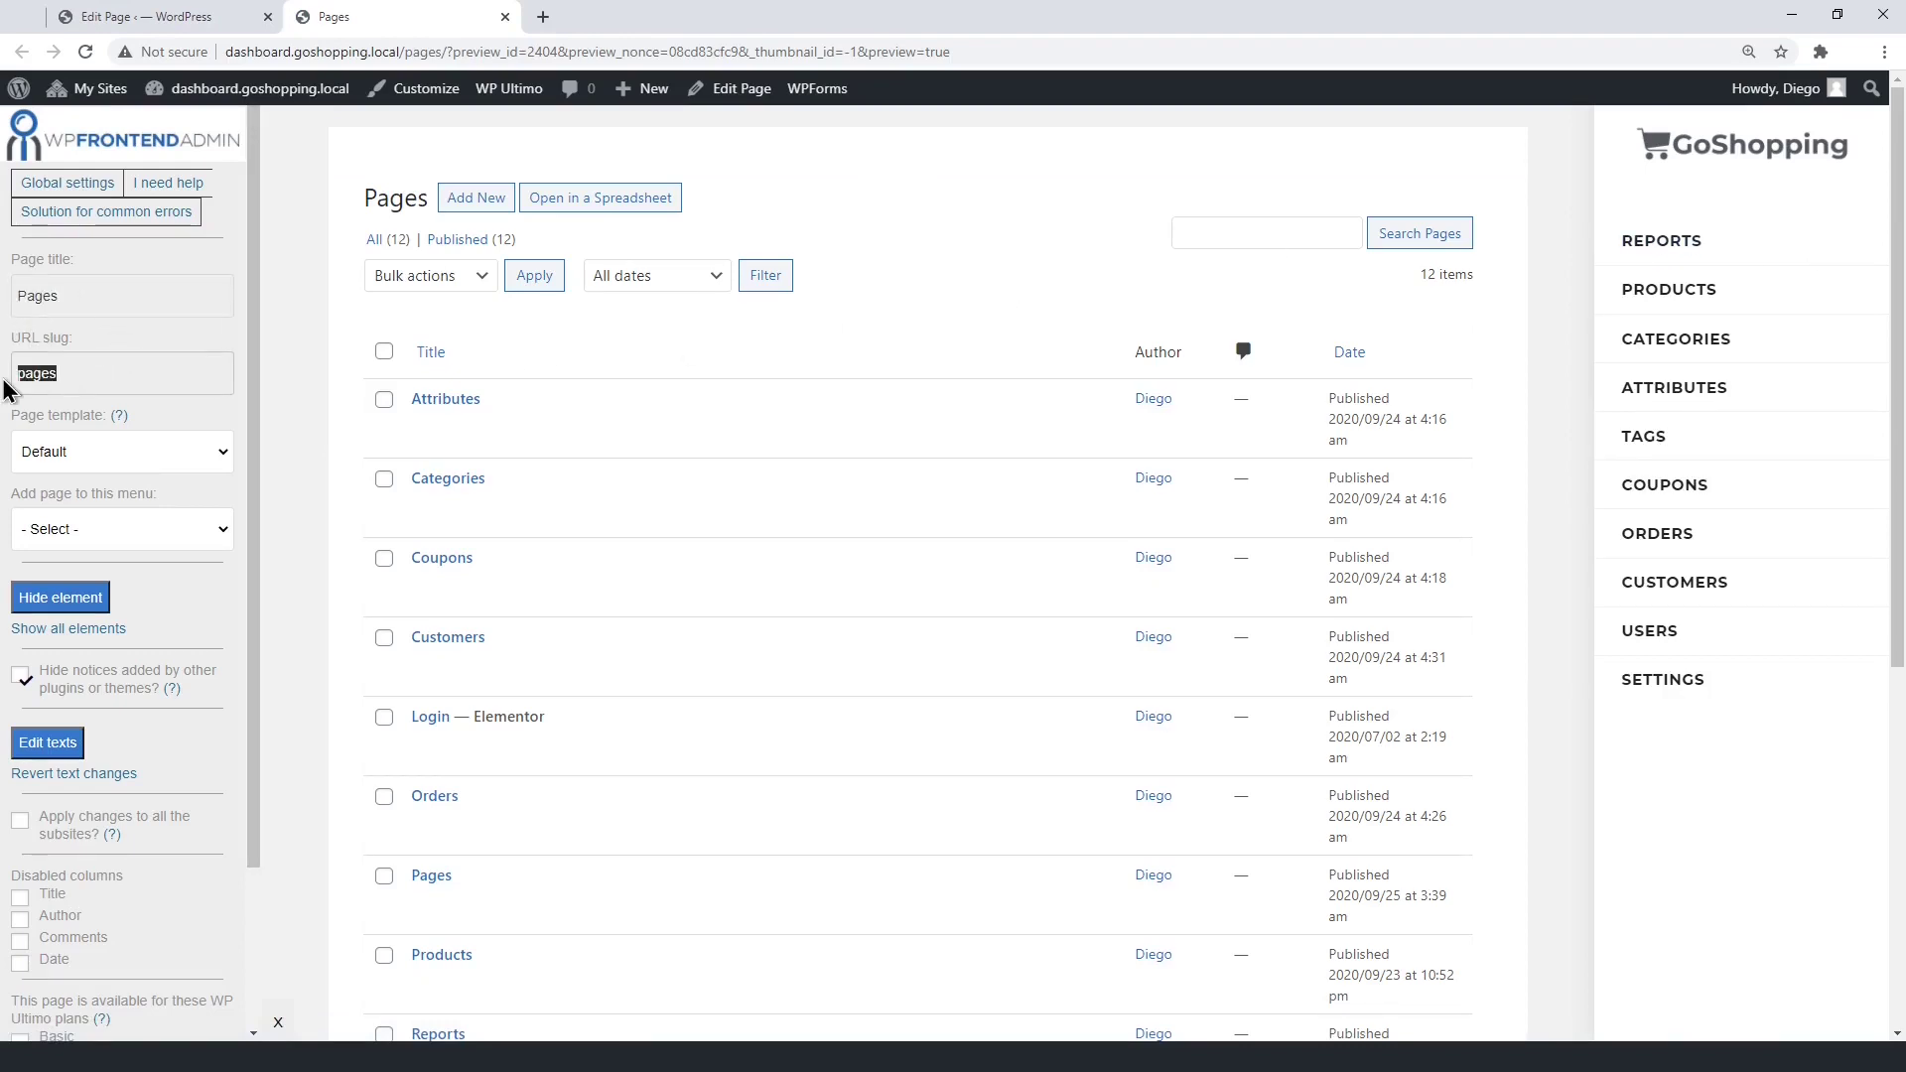
{"action": "left_click", "coordinate": [134, 464]}
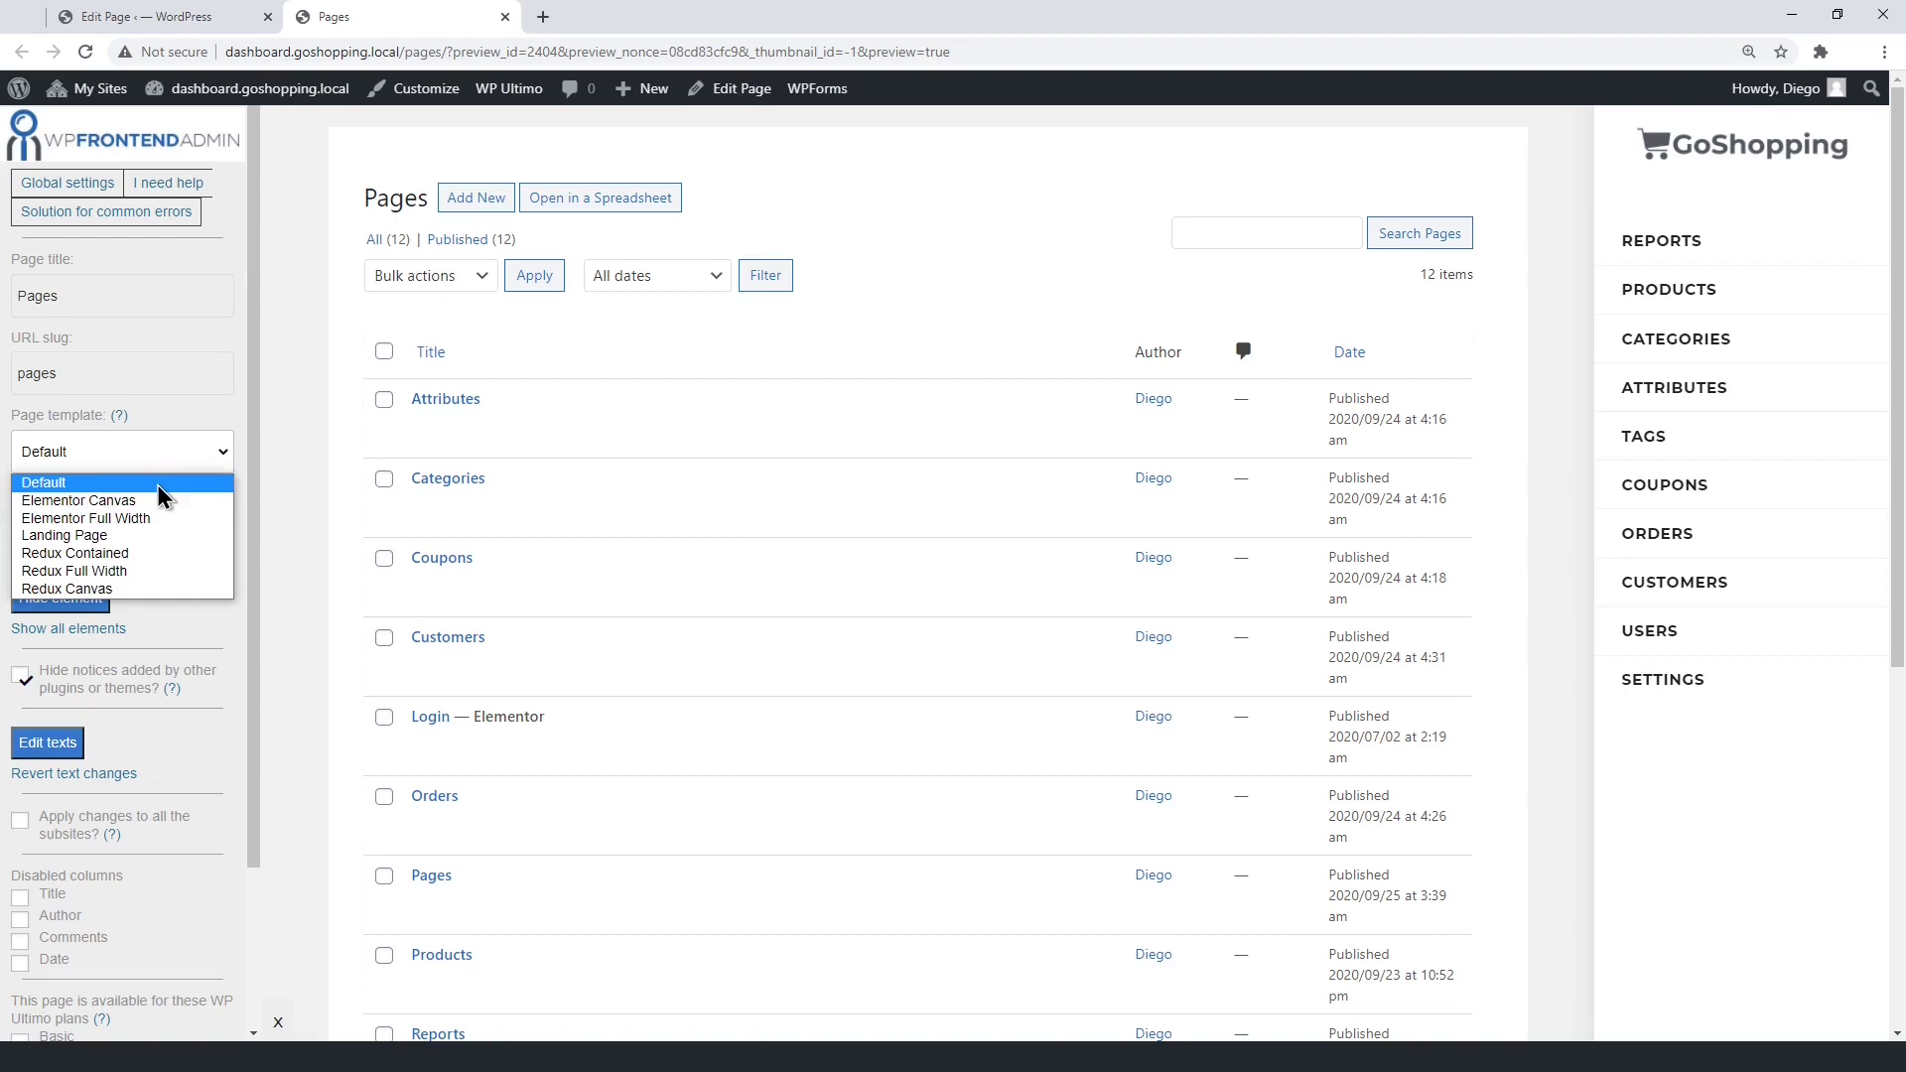
{"action": "left_click", "coordinate": [157, 485]}
{"action": "left_click", "coordinate": [170, 529]}
{"action": "left_click", "coordinate": [153, 659]}
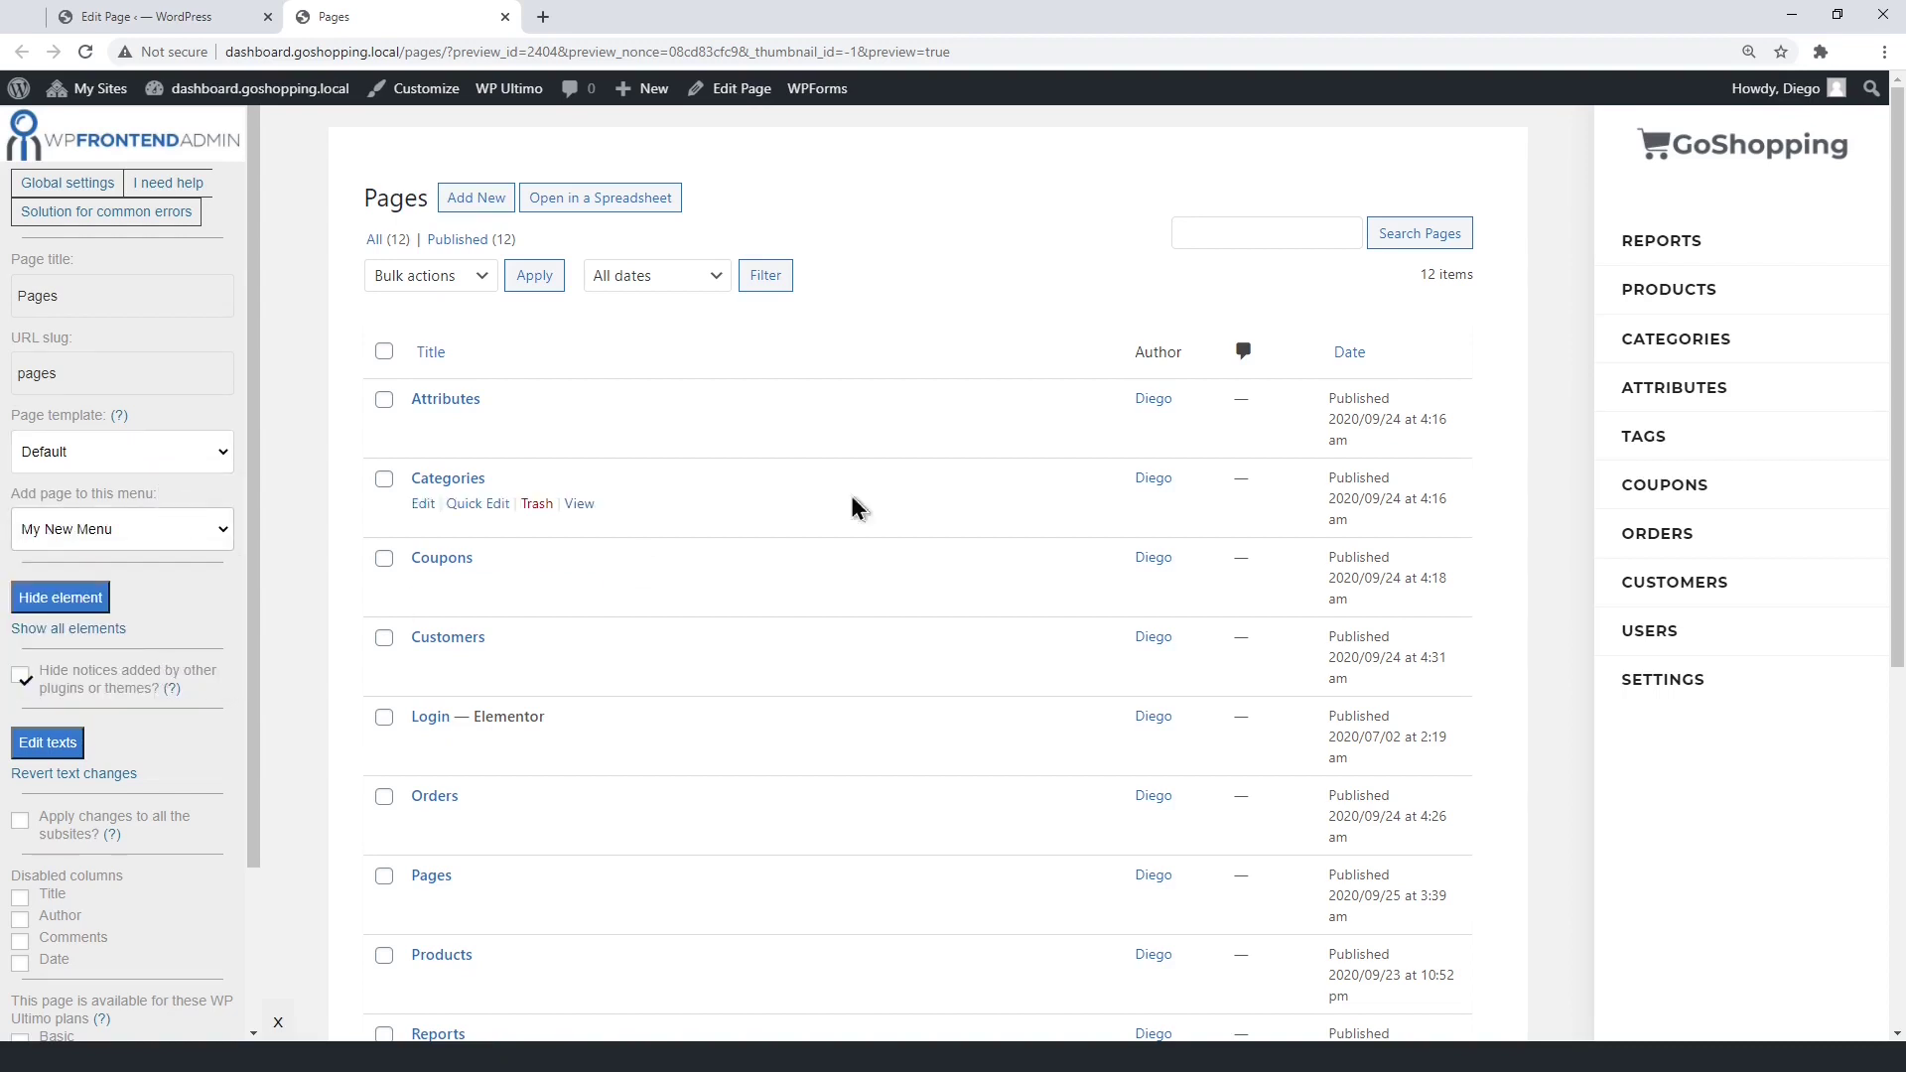
Hide the lower bulk-actions bar and disable the Comments column in the embedded list.
{"action": "scroll", "coordinate": [863, 497], "scroll_direction": "down", "scroll_amount": 6}
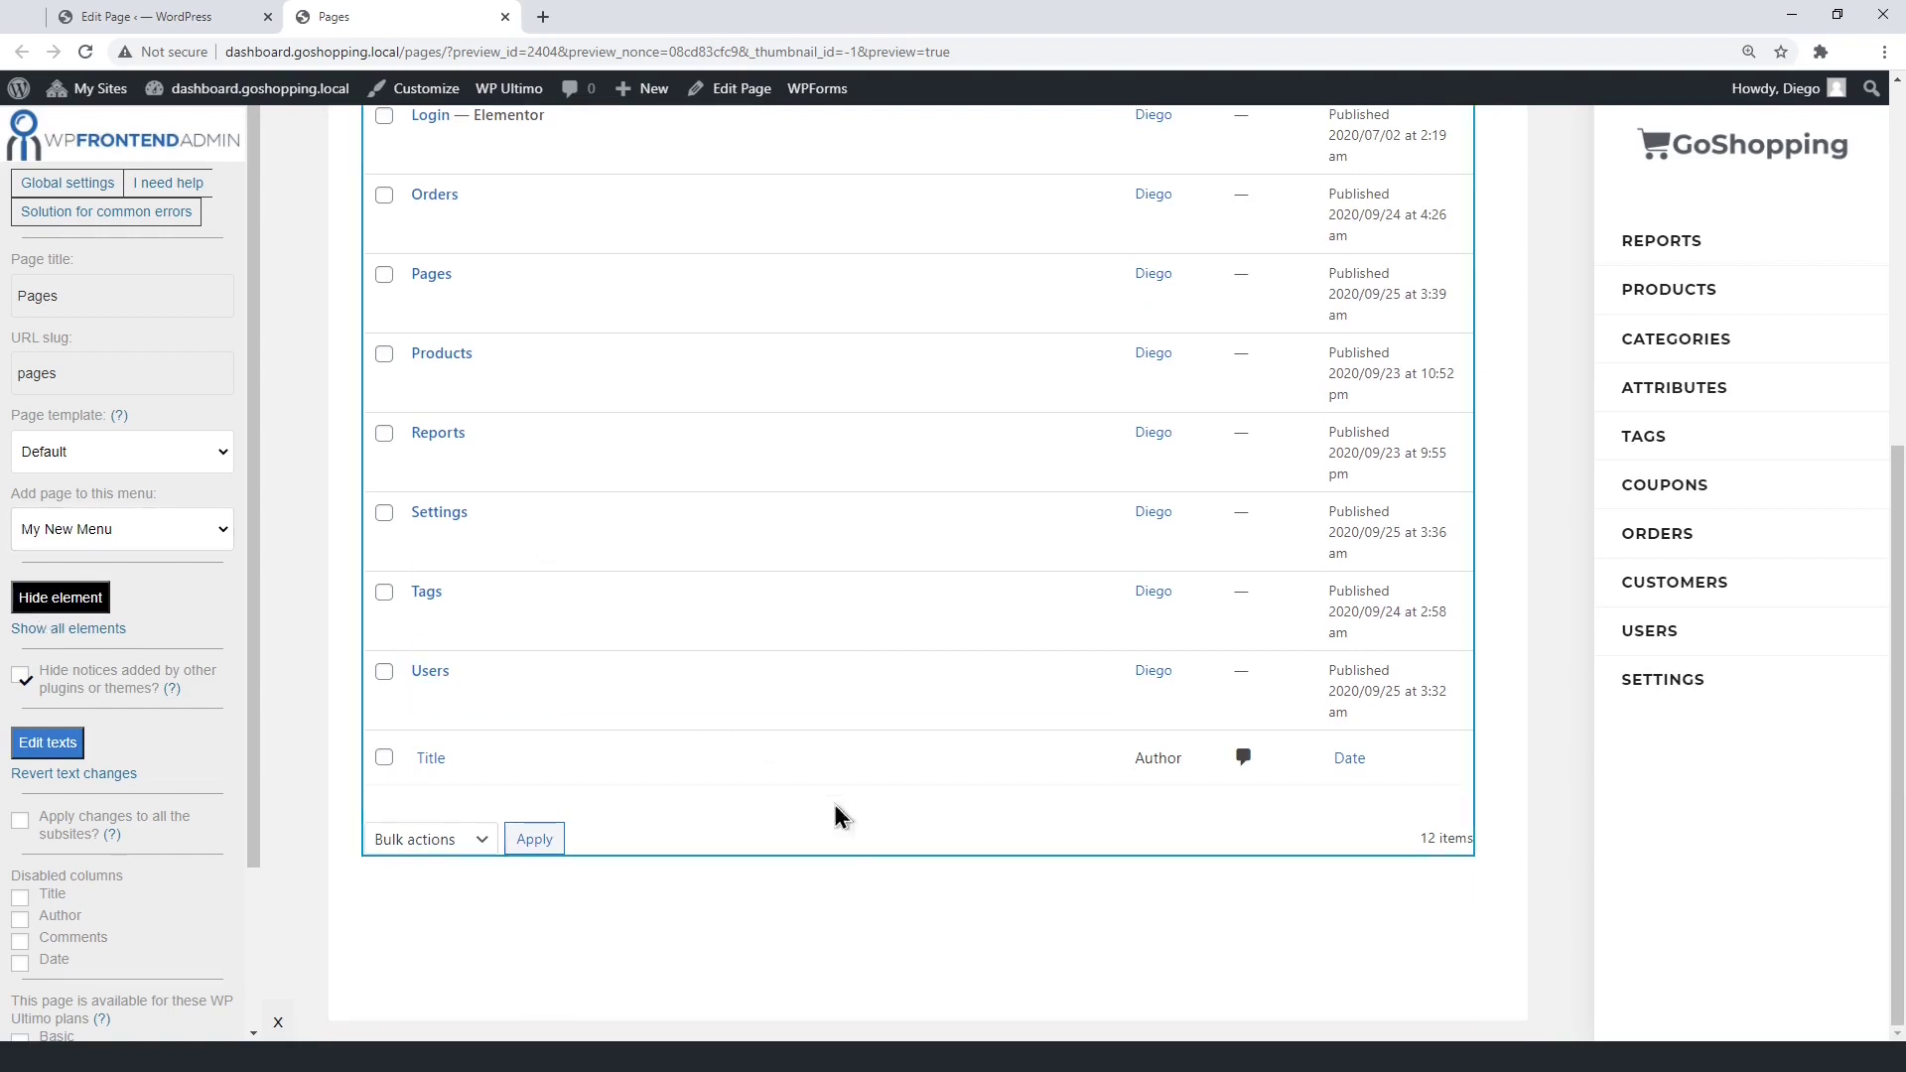
{"action": "left_click", "coordinate": [842, 842]}
{"action": "scroll", "coordinate": [848, 843], "scroll_direction": "up", "scroll_amount": 6}
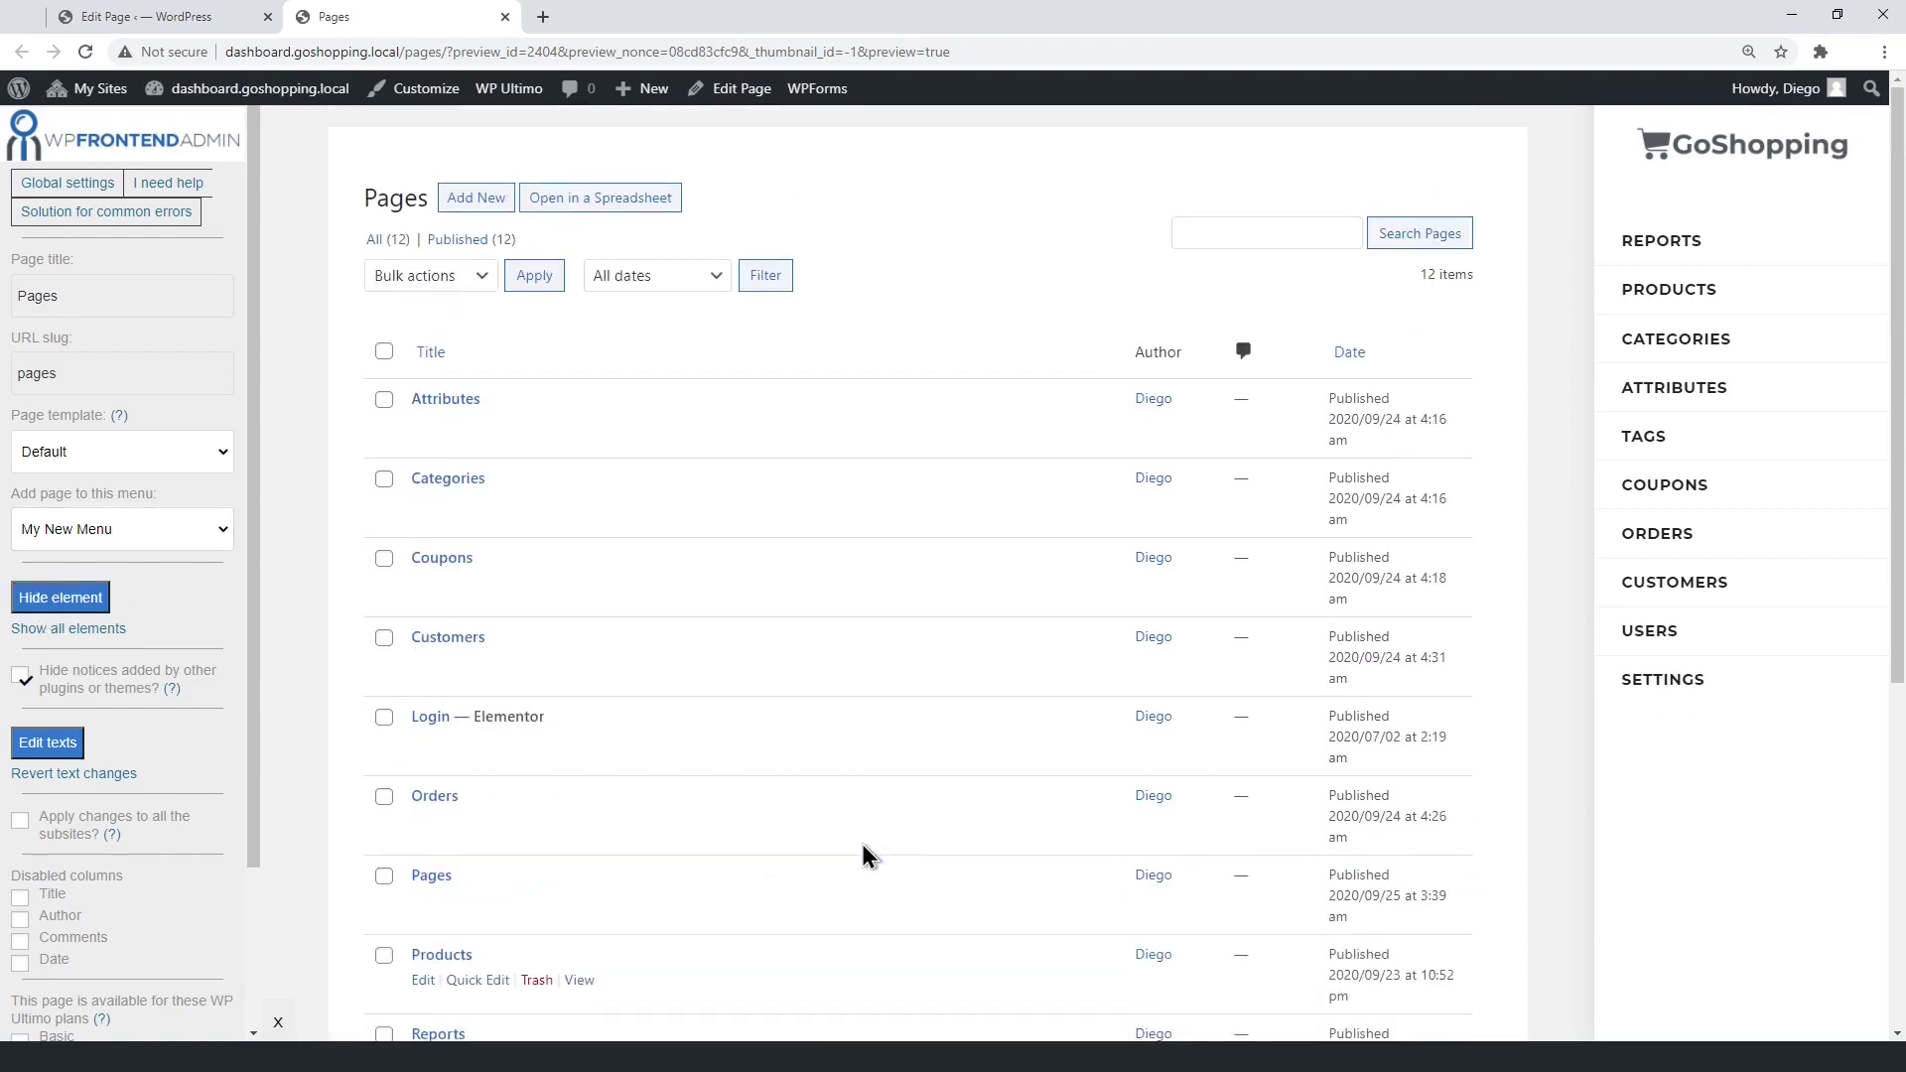
{"action": "scroll", "coordinate": [201, 806], "scroll_direction": "down", "scroll_amount": 2}
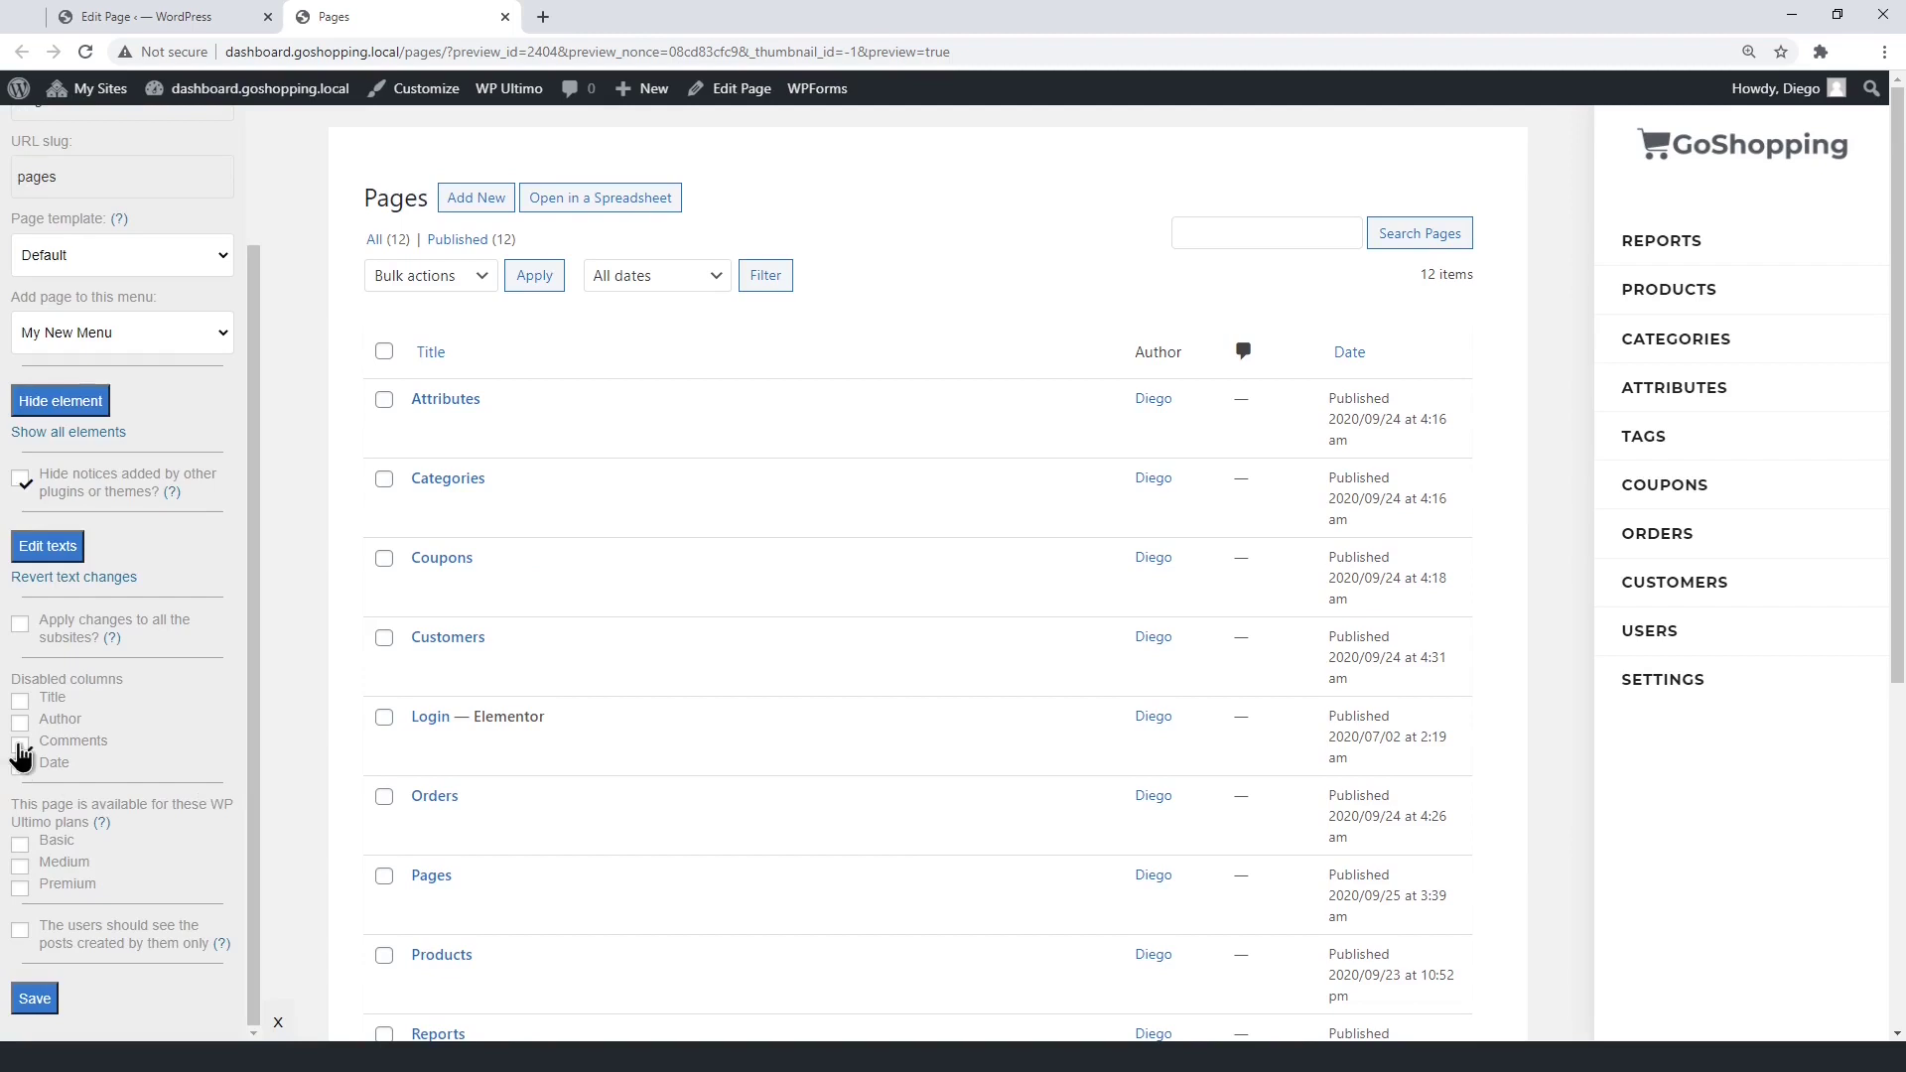
{"action": "left_click", "coordinate": [20, 745]}
Leave the Medium plan and own-posts-only options off, then save the page settings.
{"action": "left_click", "coordinate": [20, 866]}
{"action": "left_click", "coordinate": [19, 872]}
{"action": "left_click", "coordinate": [22, 935]}
{"action": "left_click", "coordinate": [23, 938]}
{"action": "left_click", "coordinate": [33, 998]}
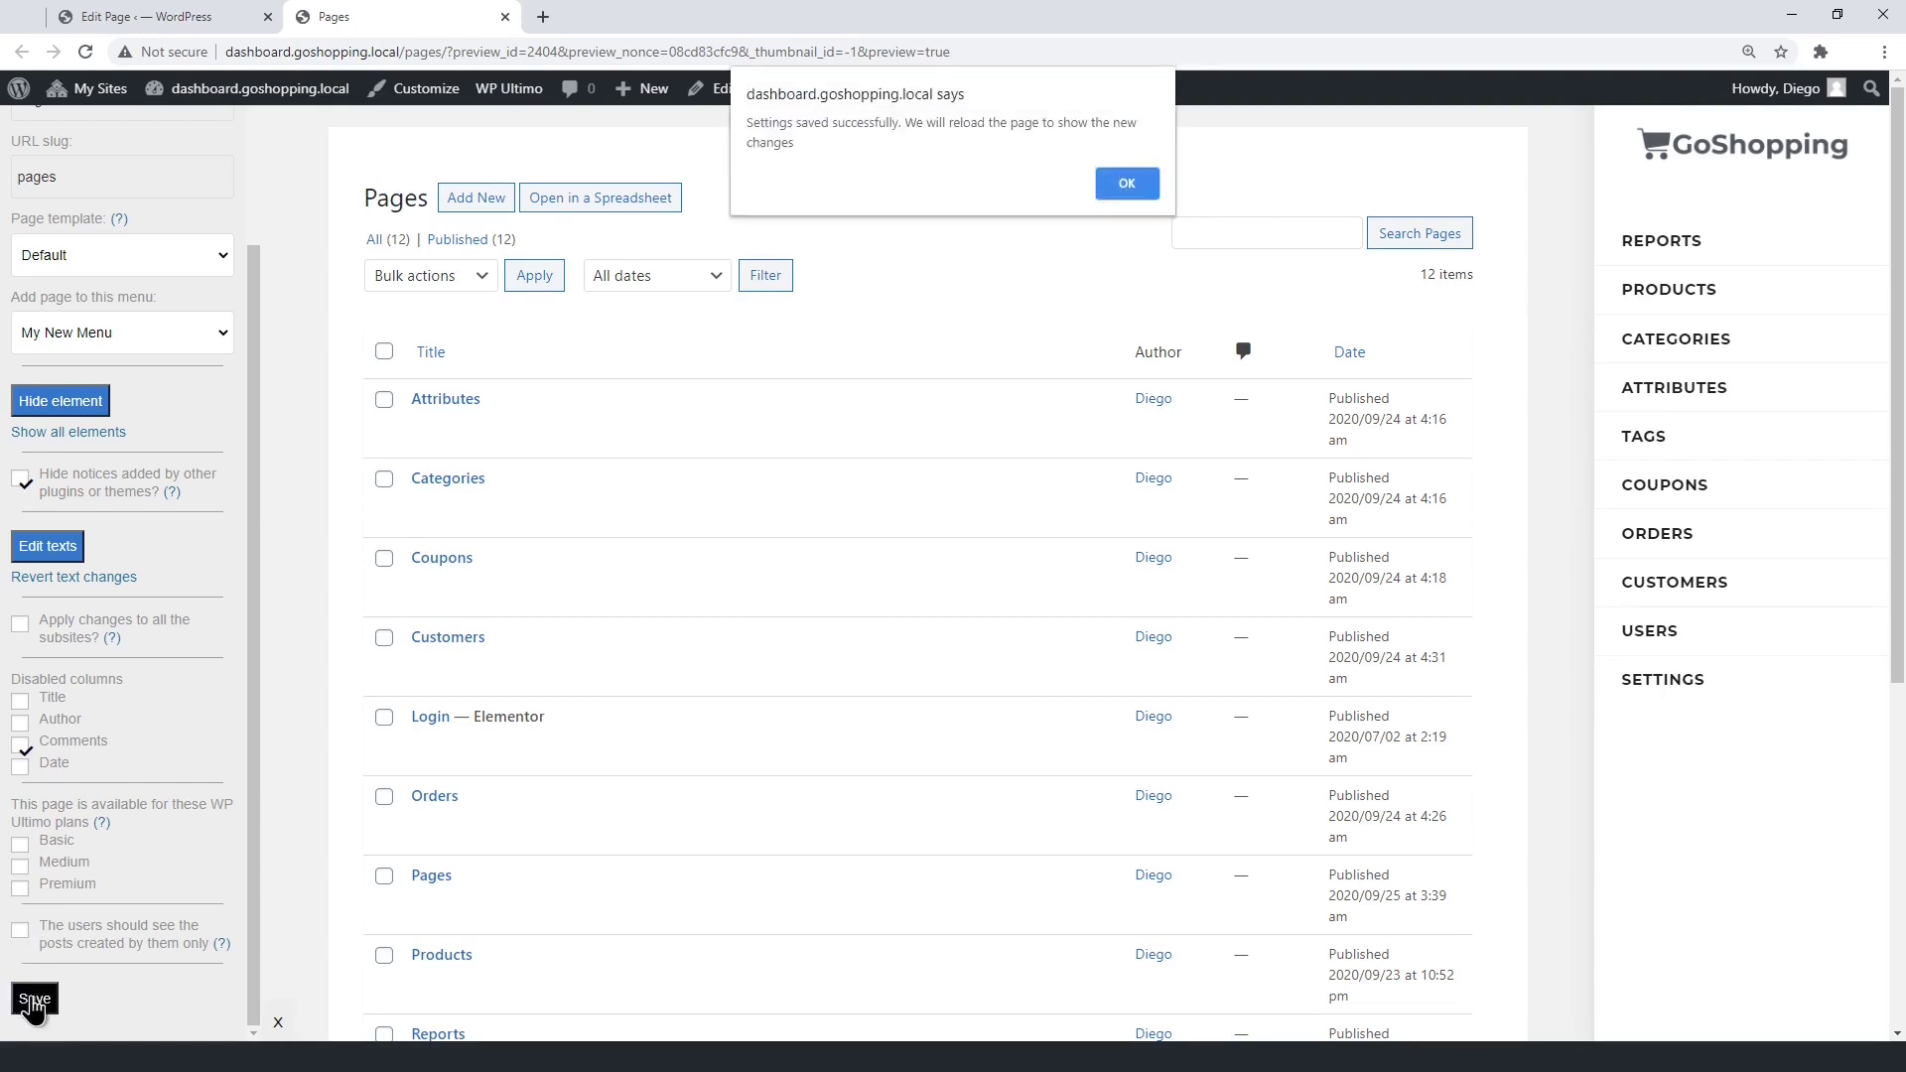
Dismiss the saved notice and open the new-page editor inside the dashboard.
{"action": "left_click", "coordinate": [1142, 184]}
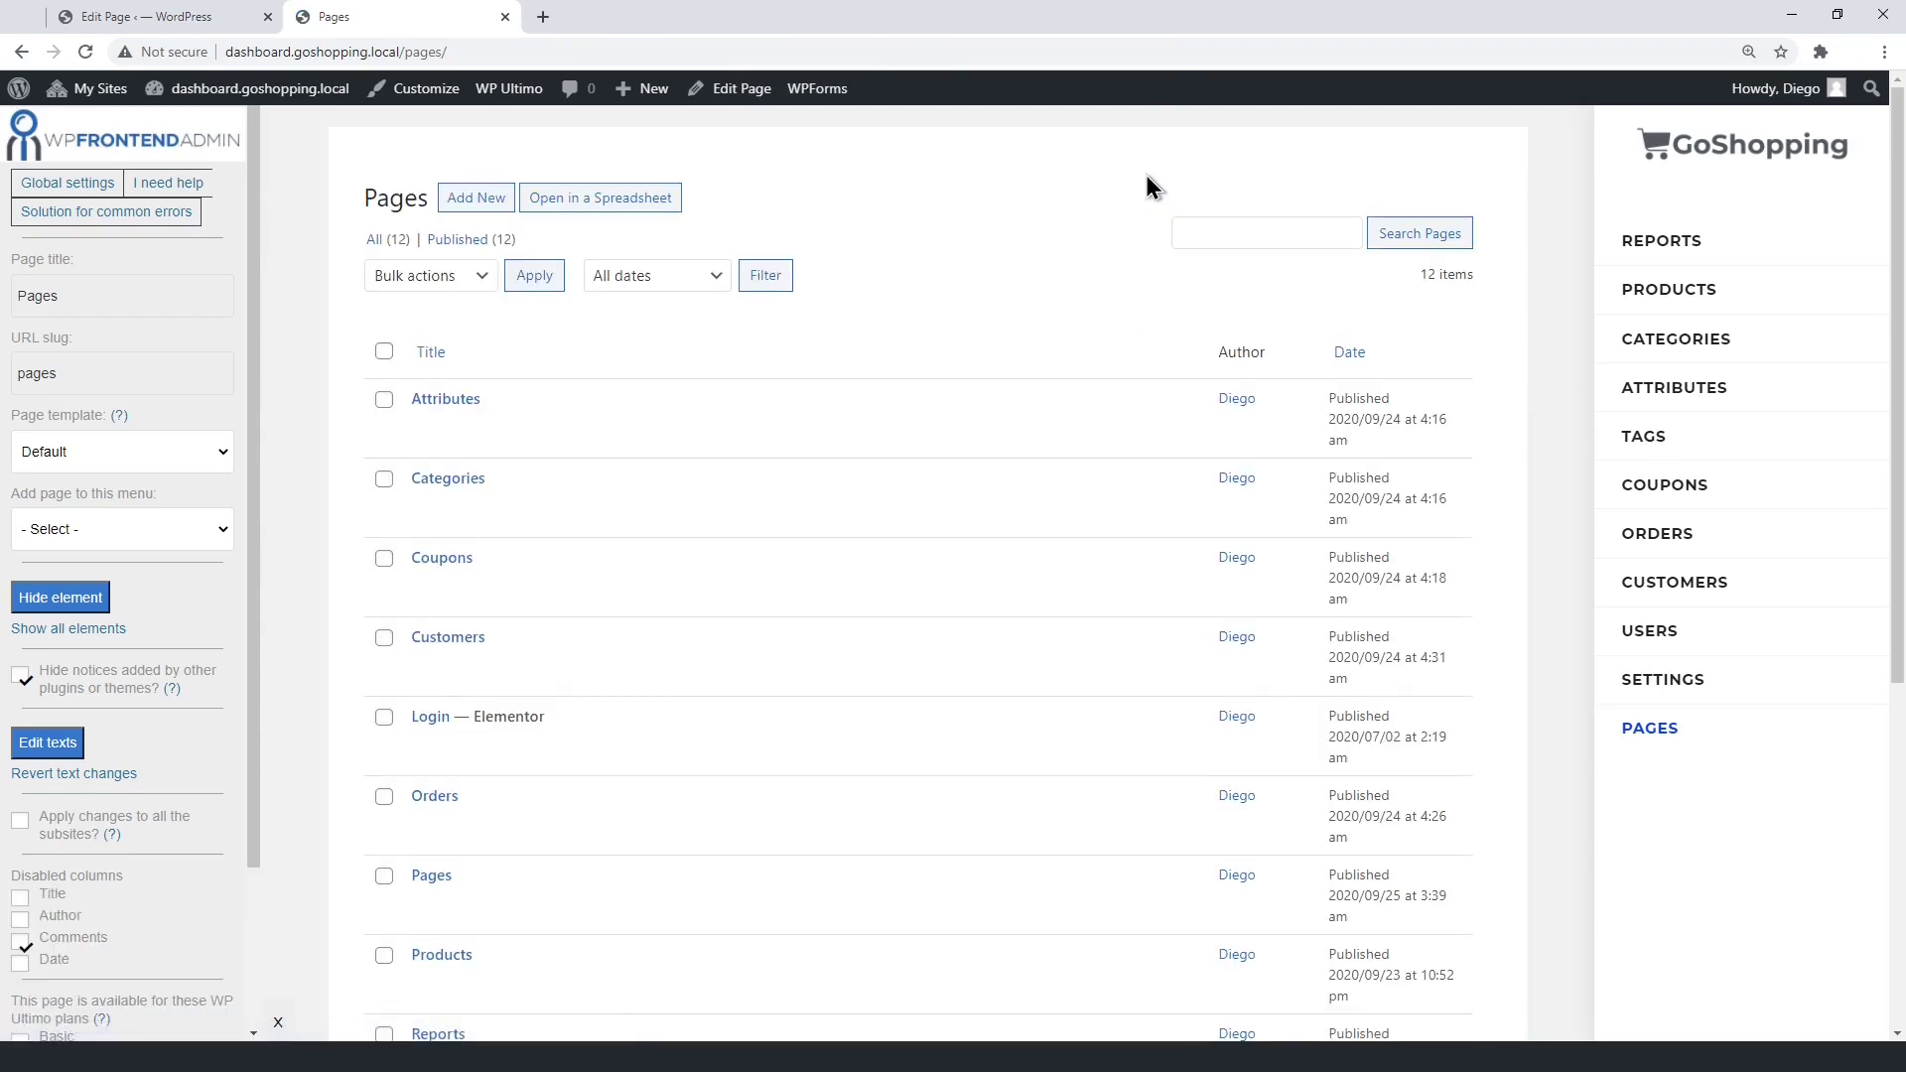
{"action": "left_click", "coordinate": [473, 200]}
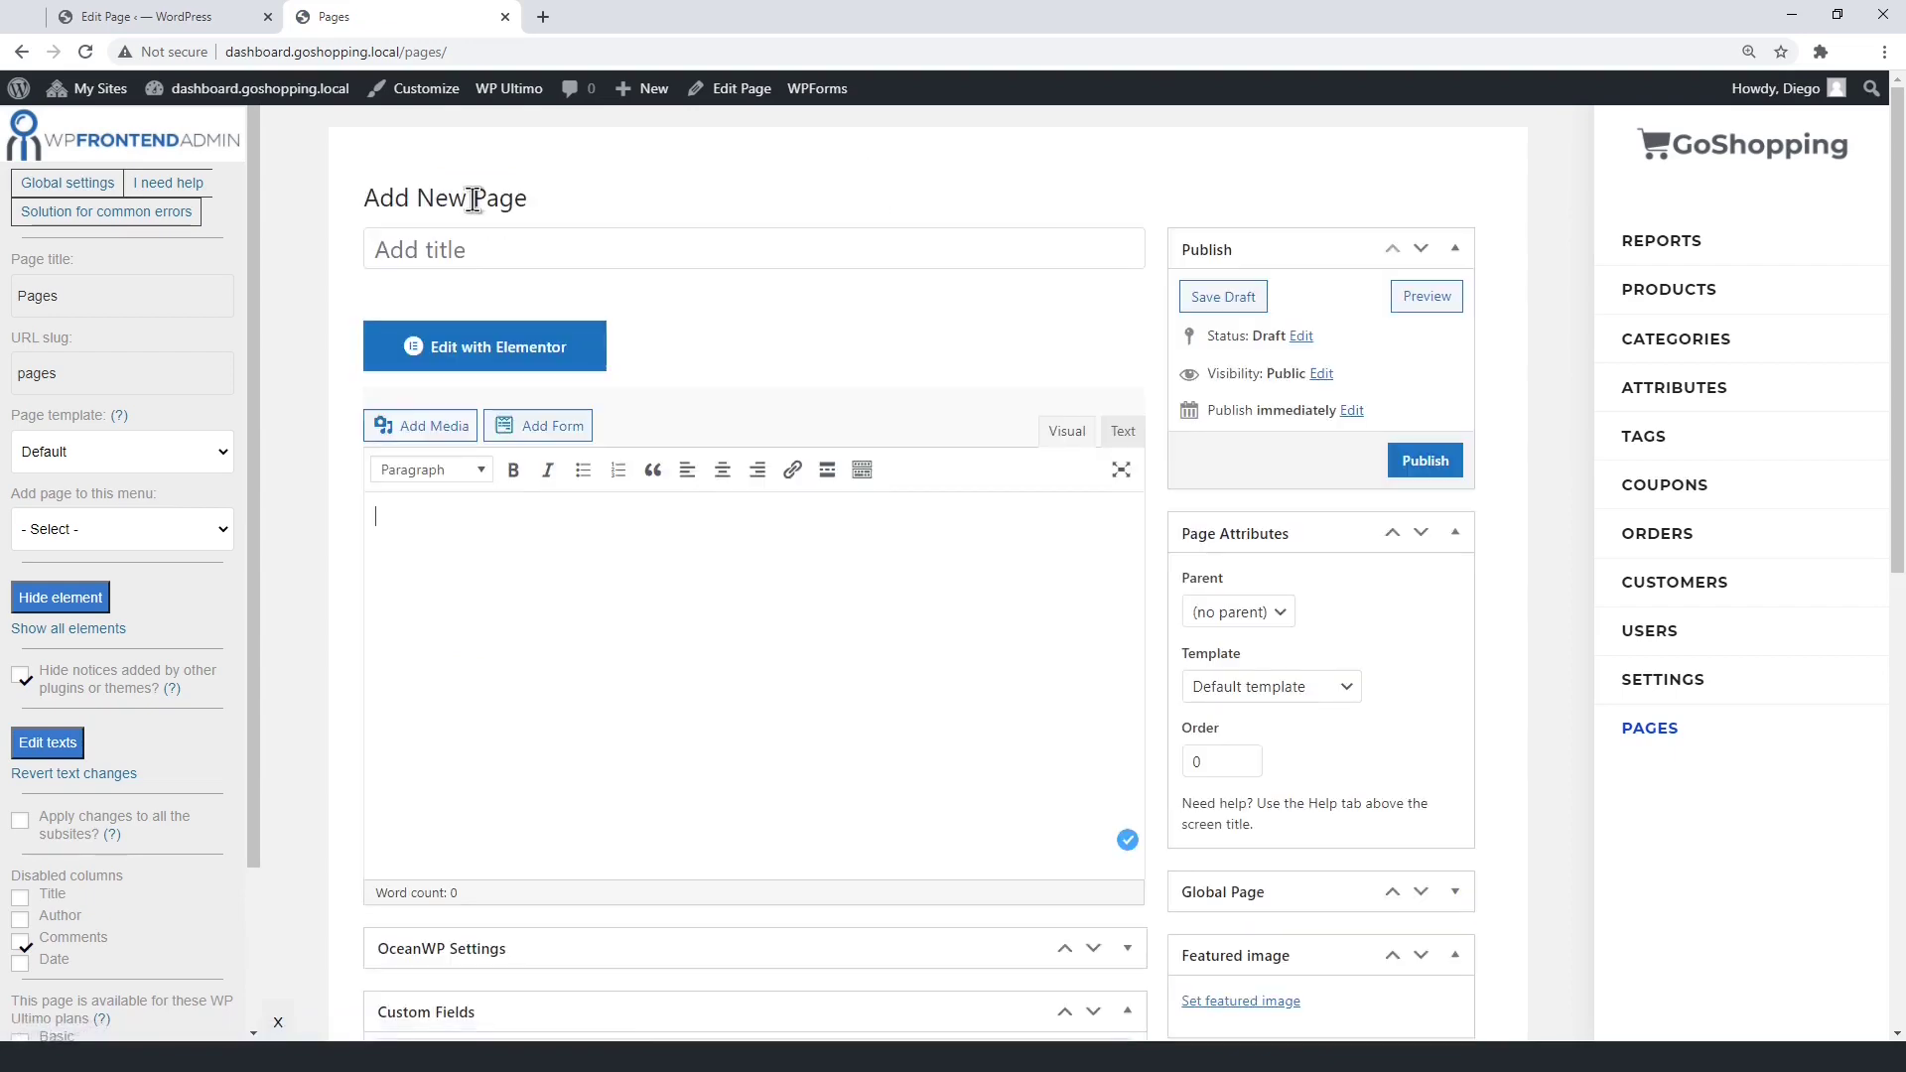
{"action": "scroll", "coordinate": [885, 263], "scroll_direction": "down", "scroll_amount": 9}
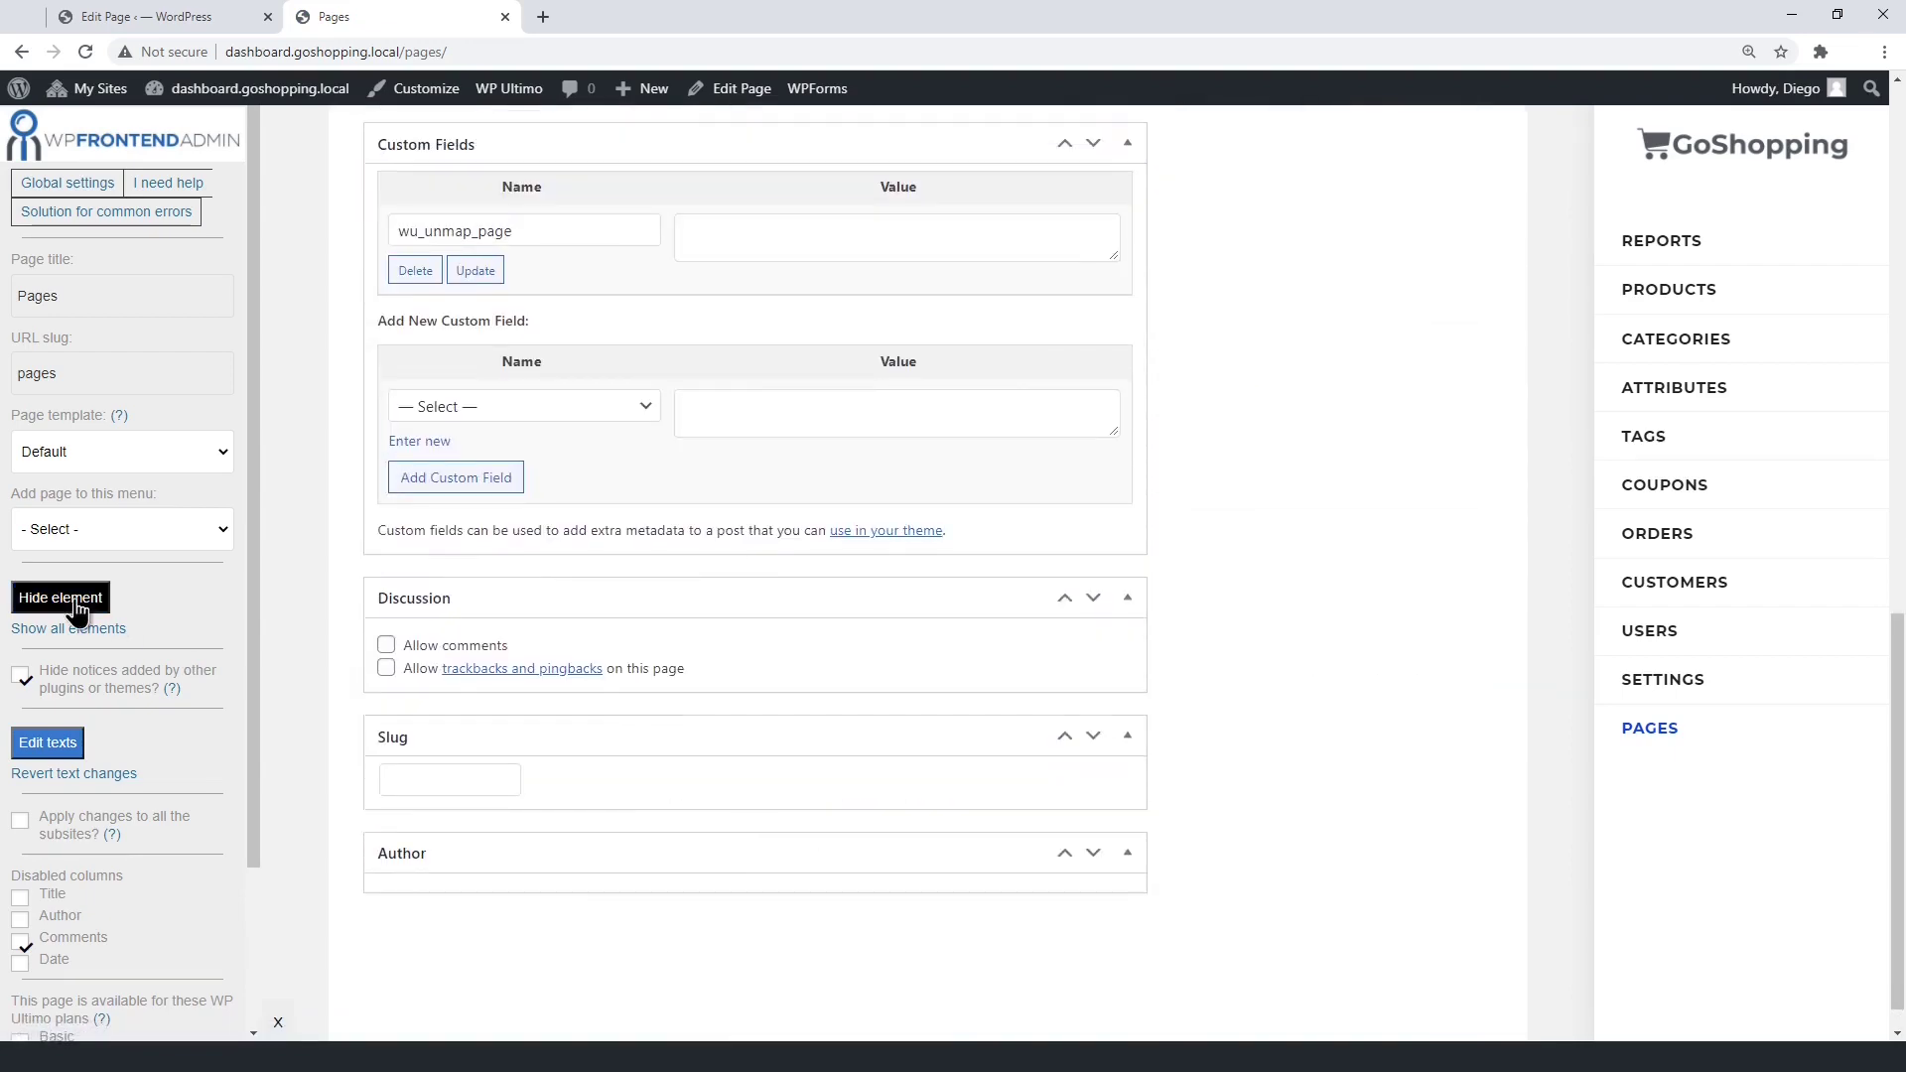
Hide the Author, Slug, Custom Fields and Unmap Page boxes in the embedded editor.
{"action": "left_click", "coordinate": [76, 610]}
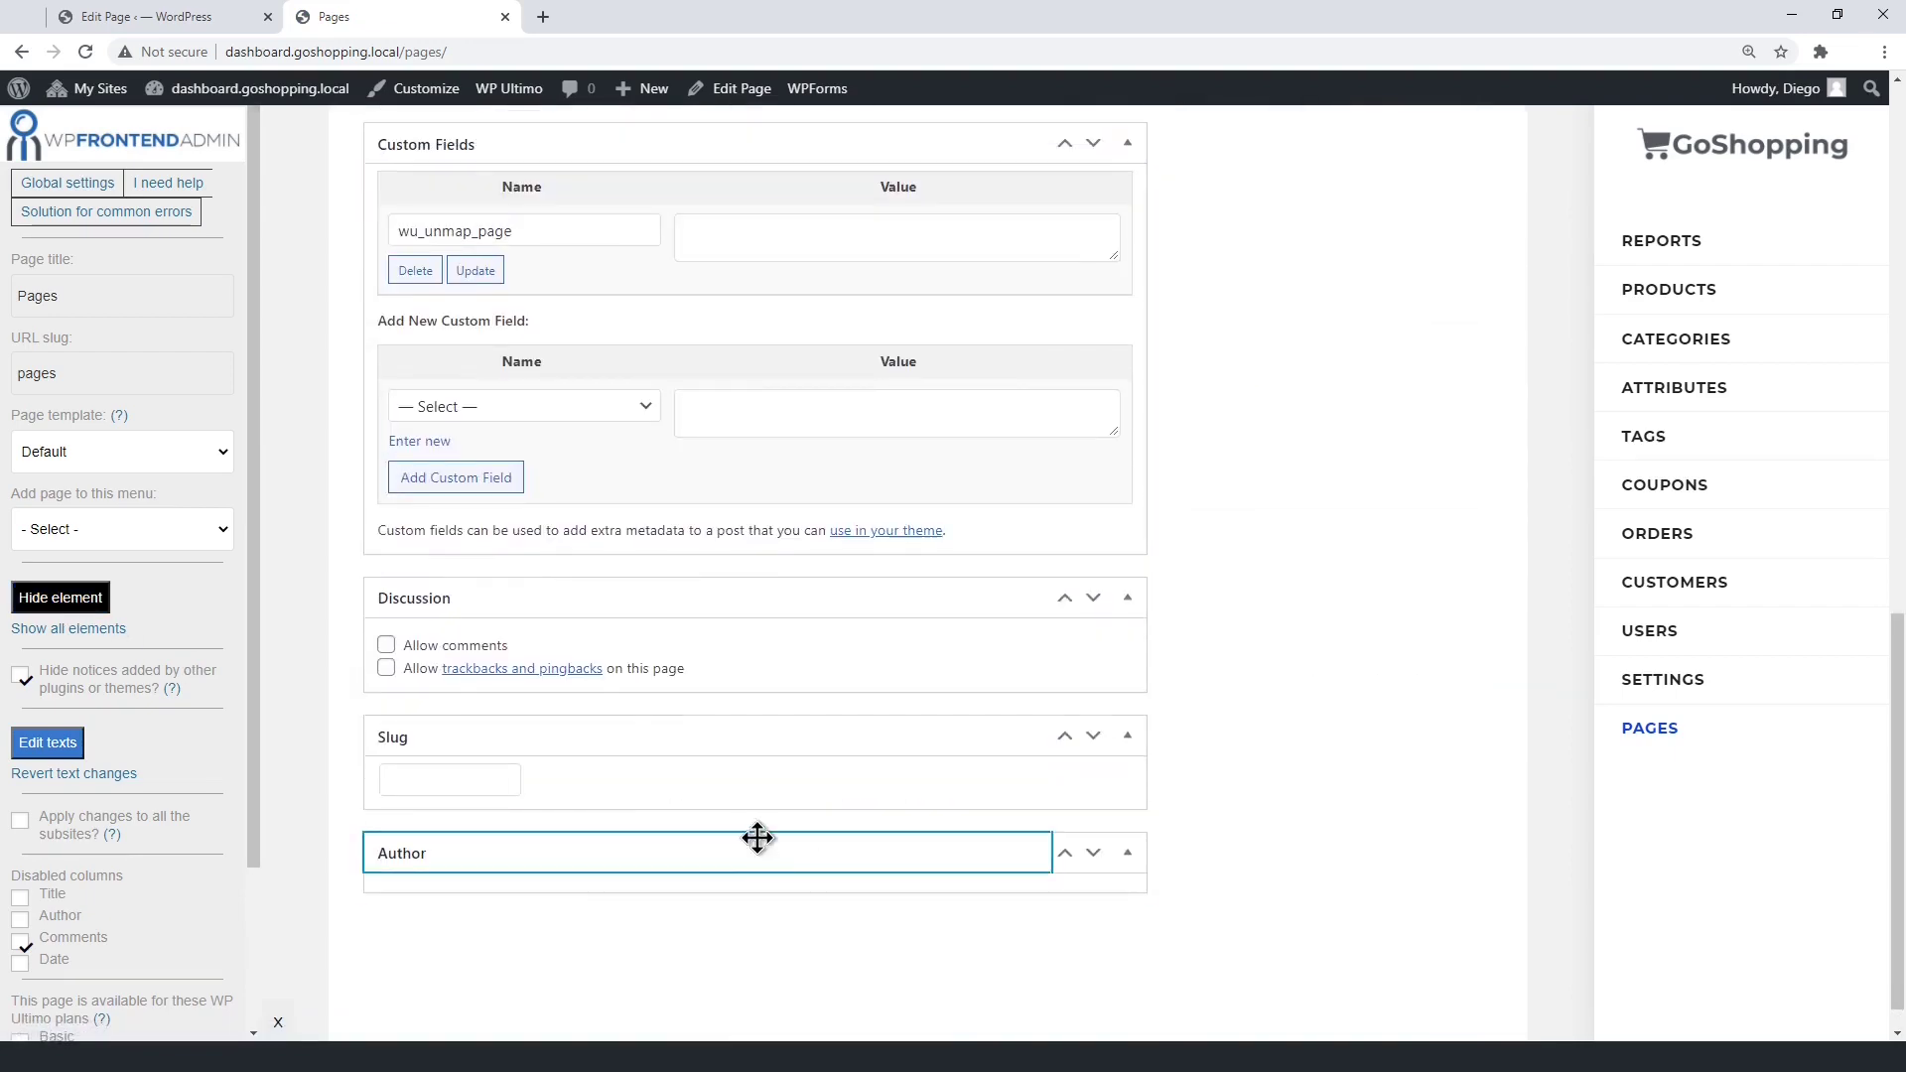
{"action": "left_click", "coordinate": [868, 877]}
{"action": "left_click", "coordinate": [80, 602]}
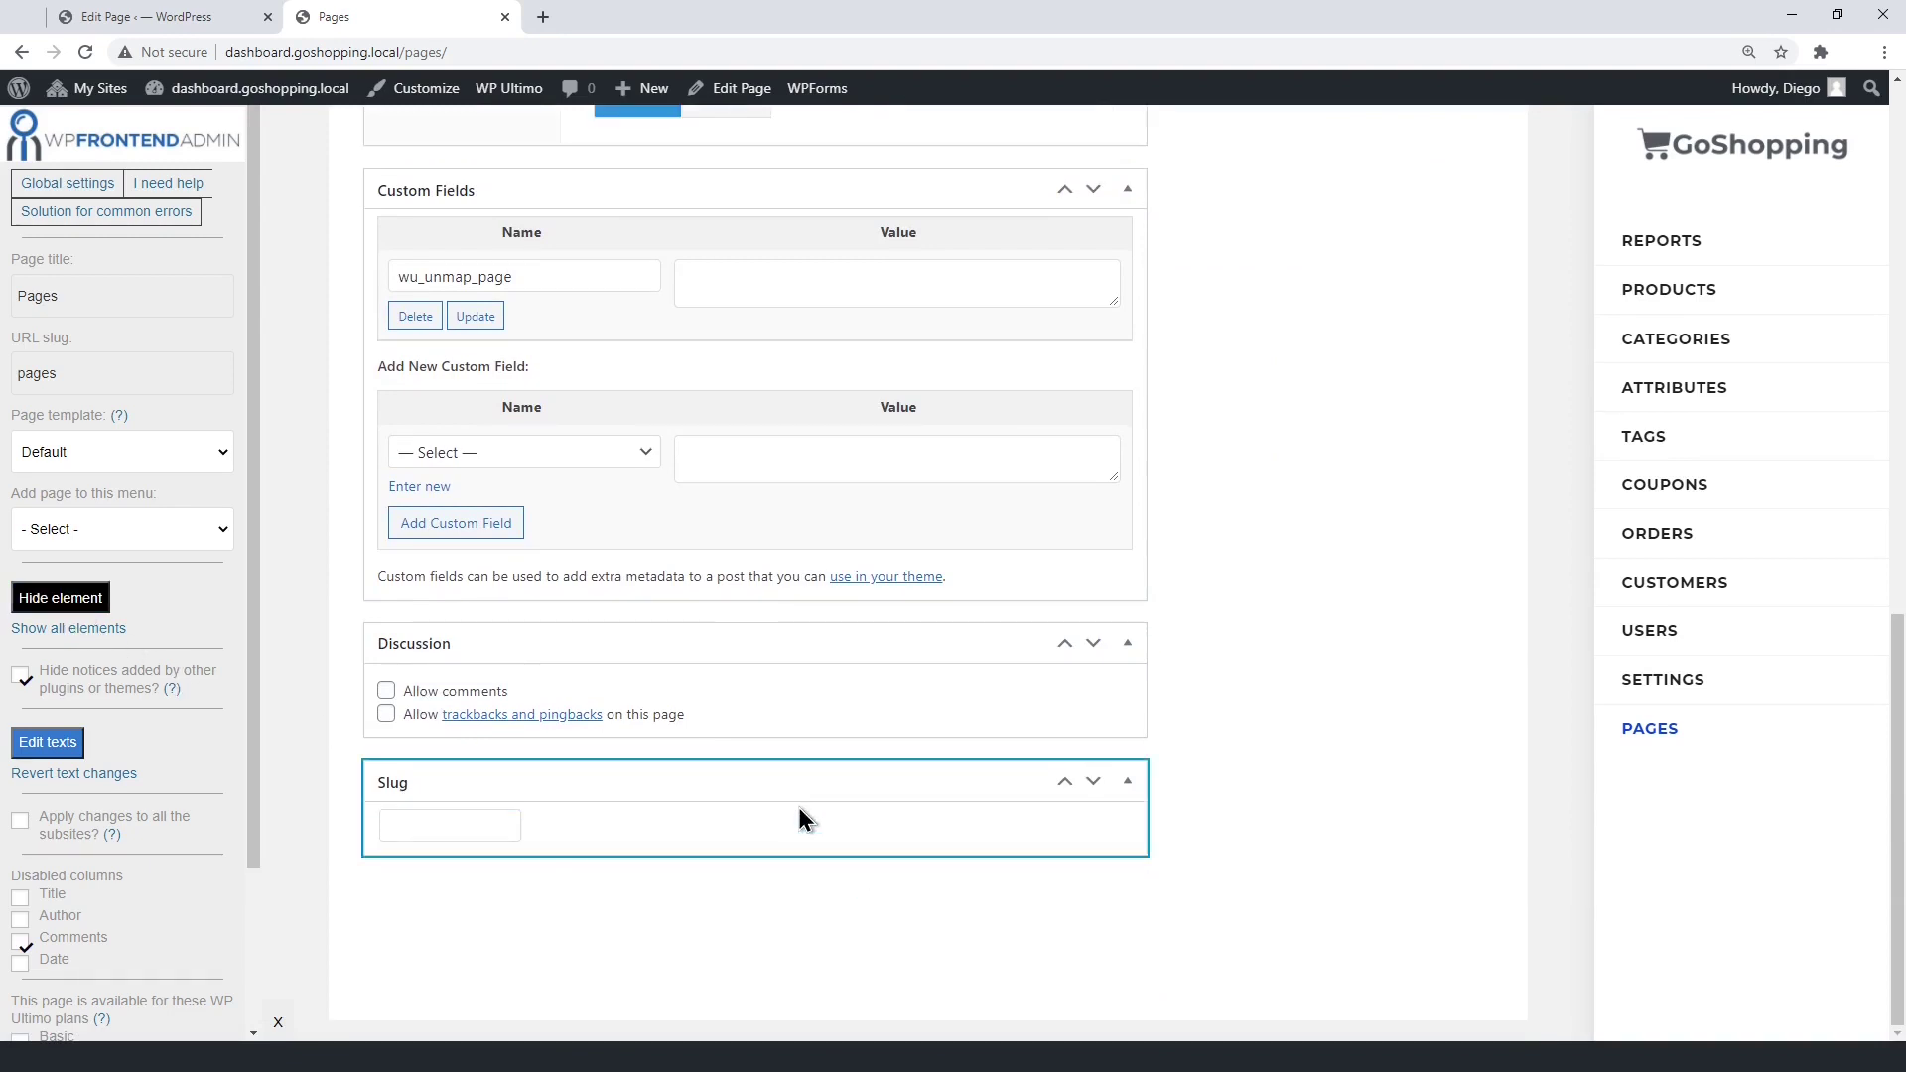
{"action": "left_click", "coordinate": [798, 818]}
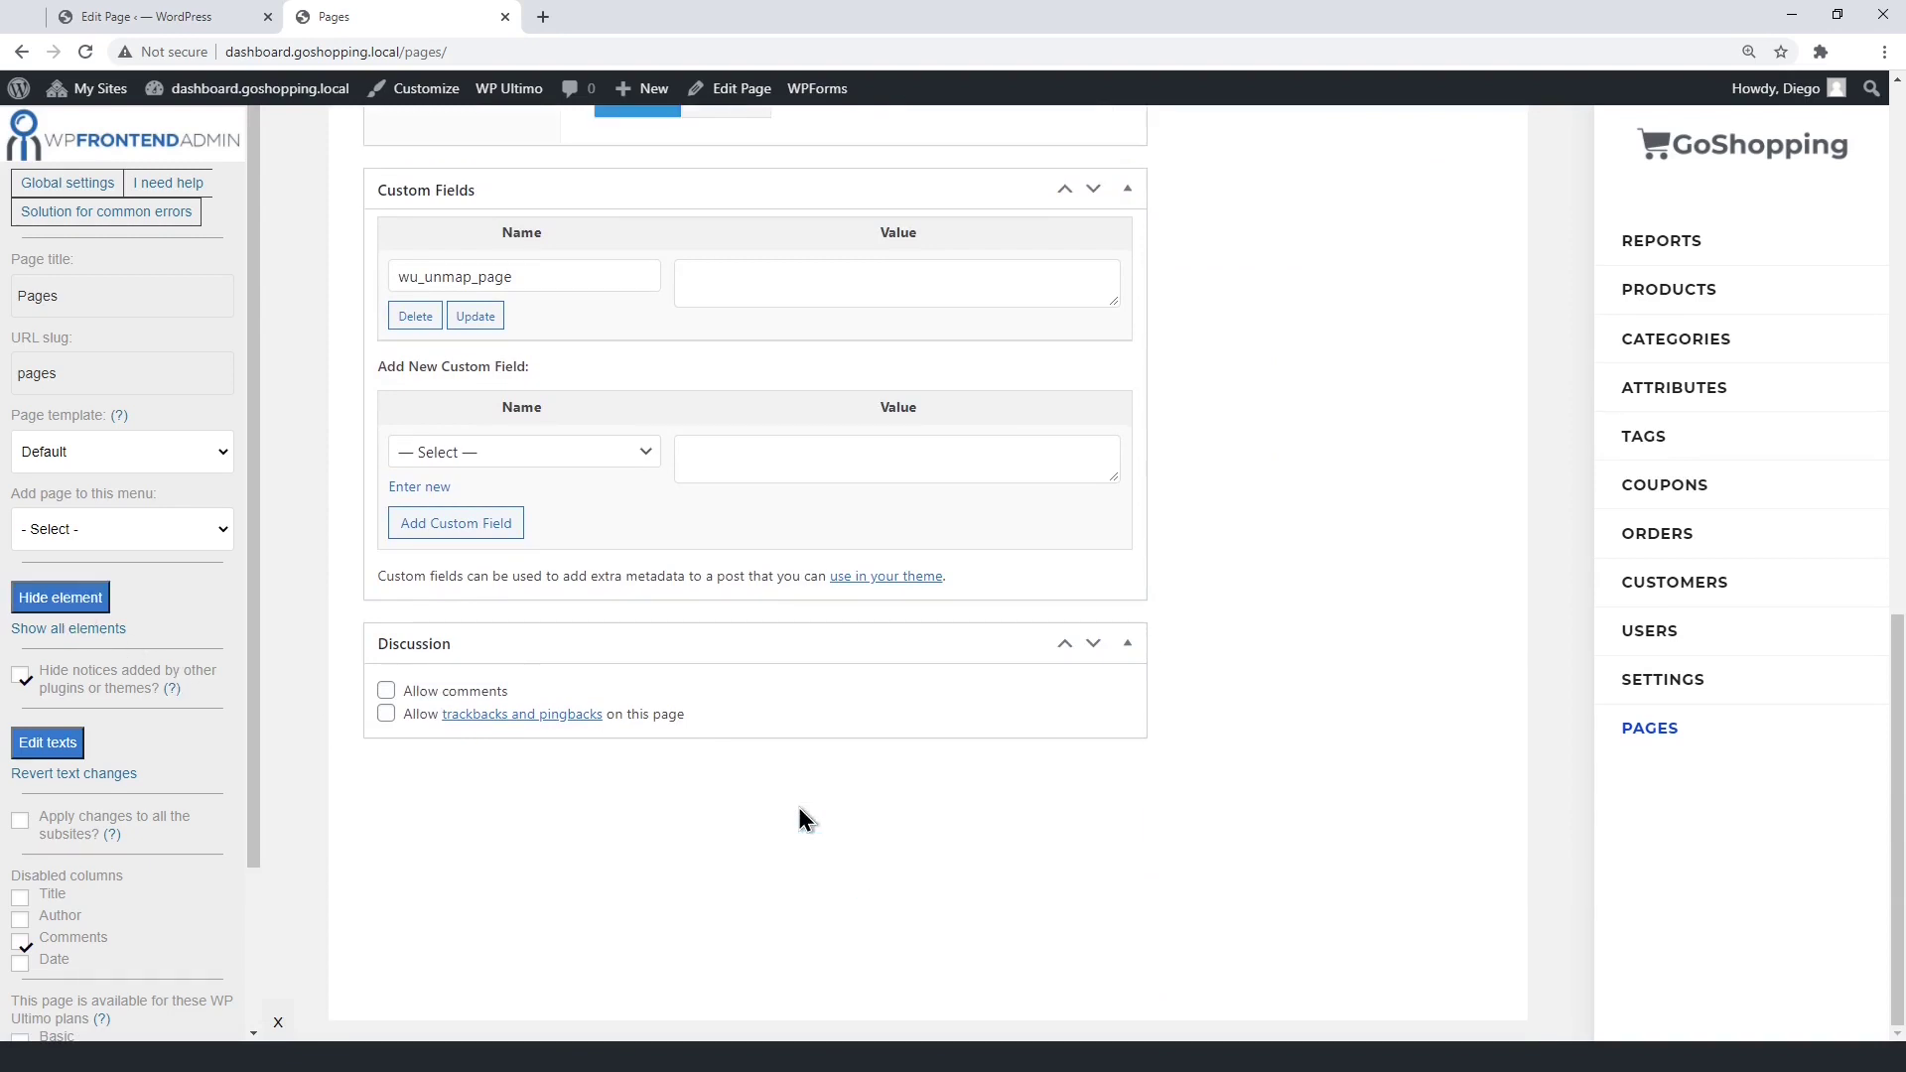
{"action": "left_click", "coordinate": [85, 605]}
{"action": "left_click", "coordinate": [816, 330]}
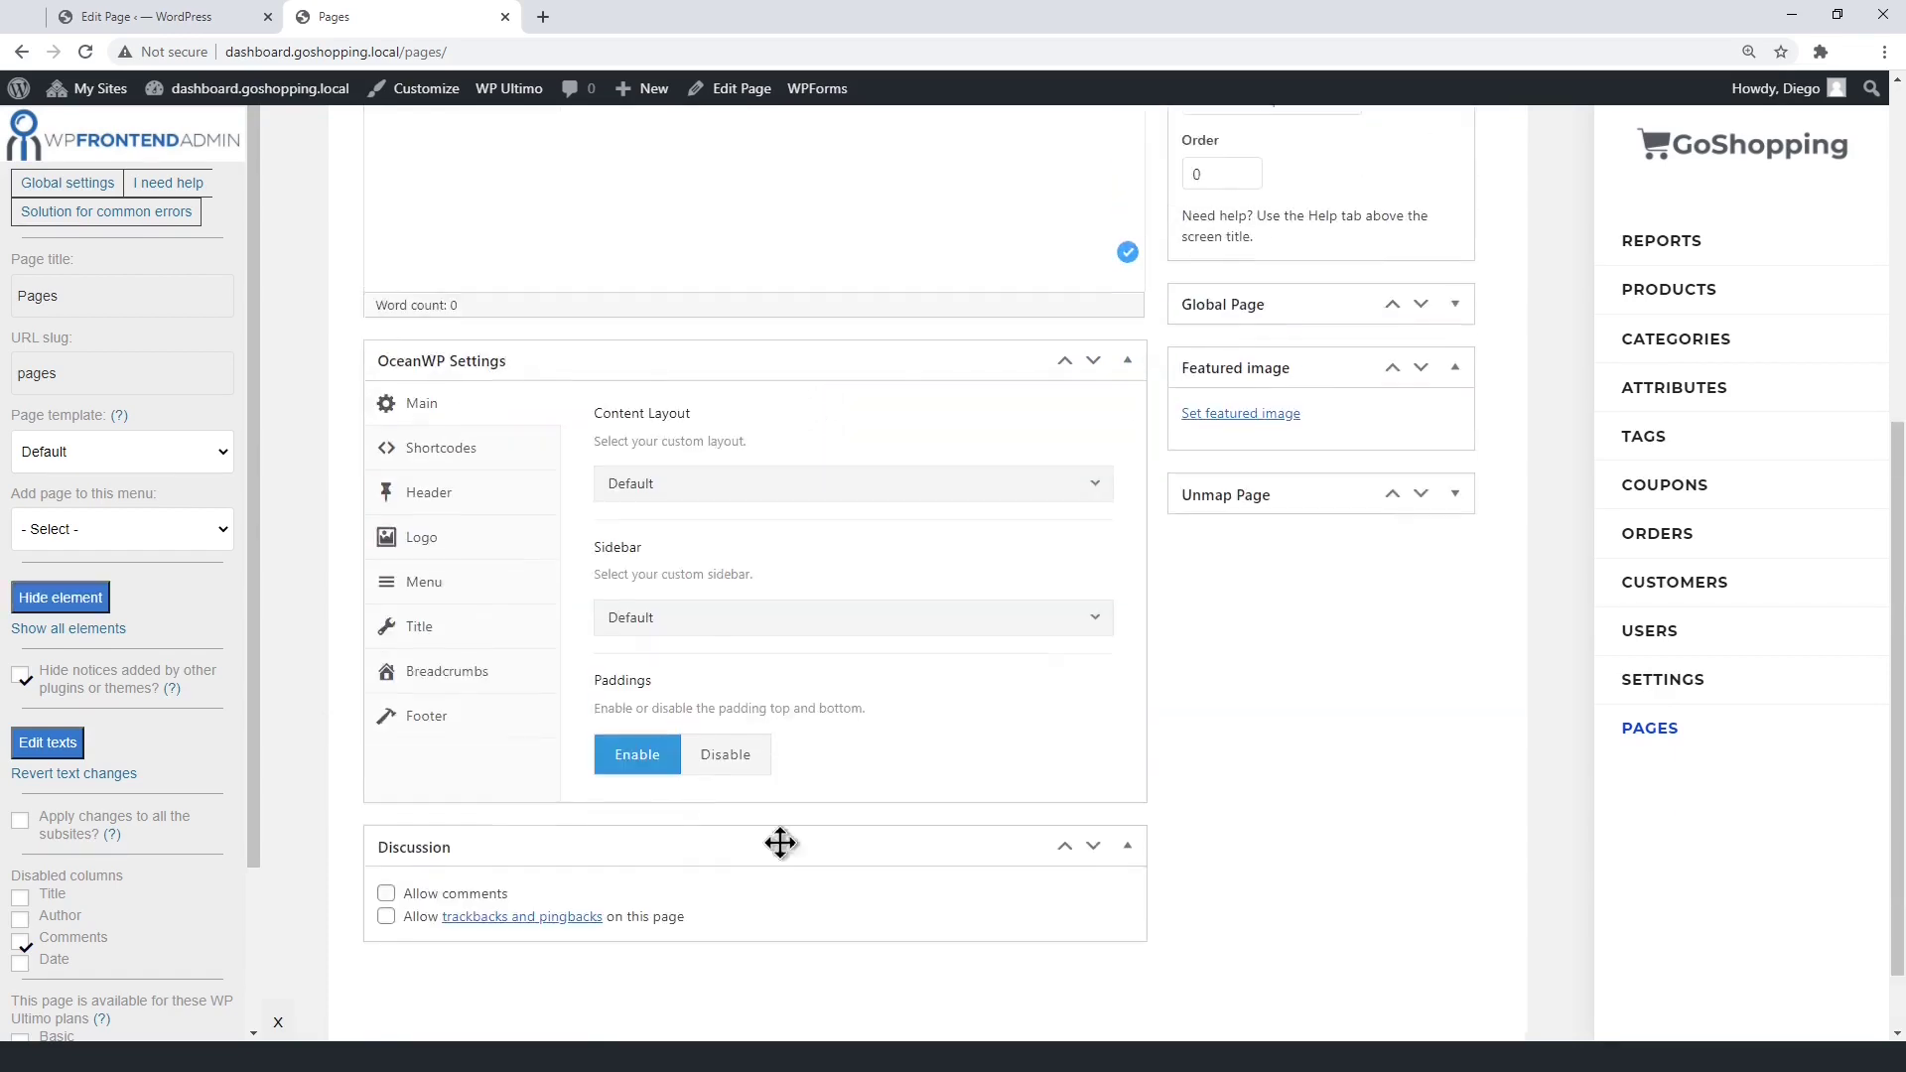
{"action": "scroll", "coordinate": [849, 788], "scroll_direction": "up", "scroll_amount": 4}
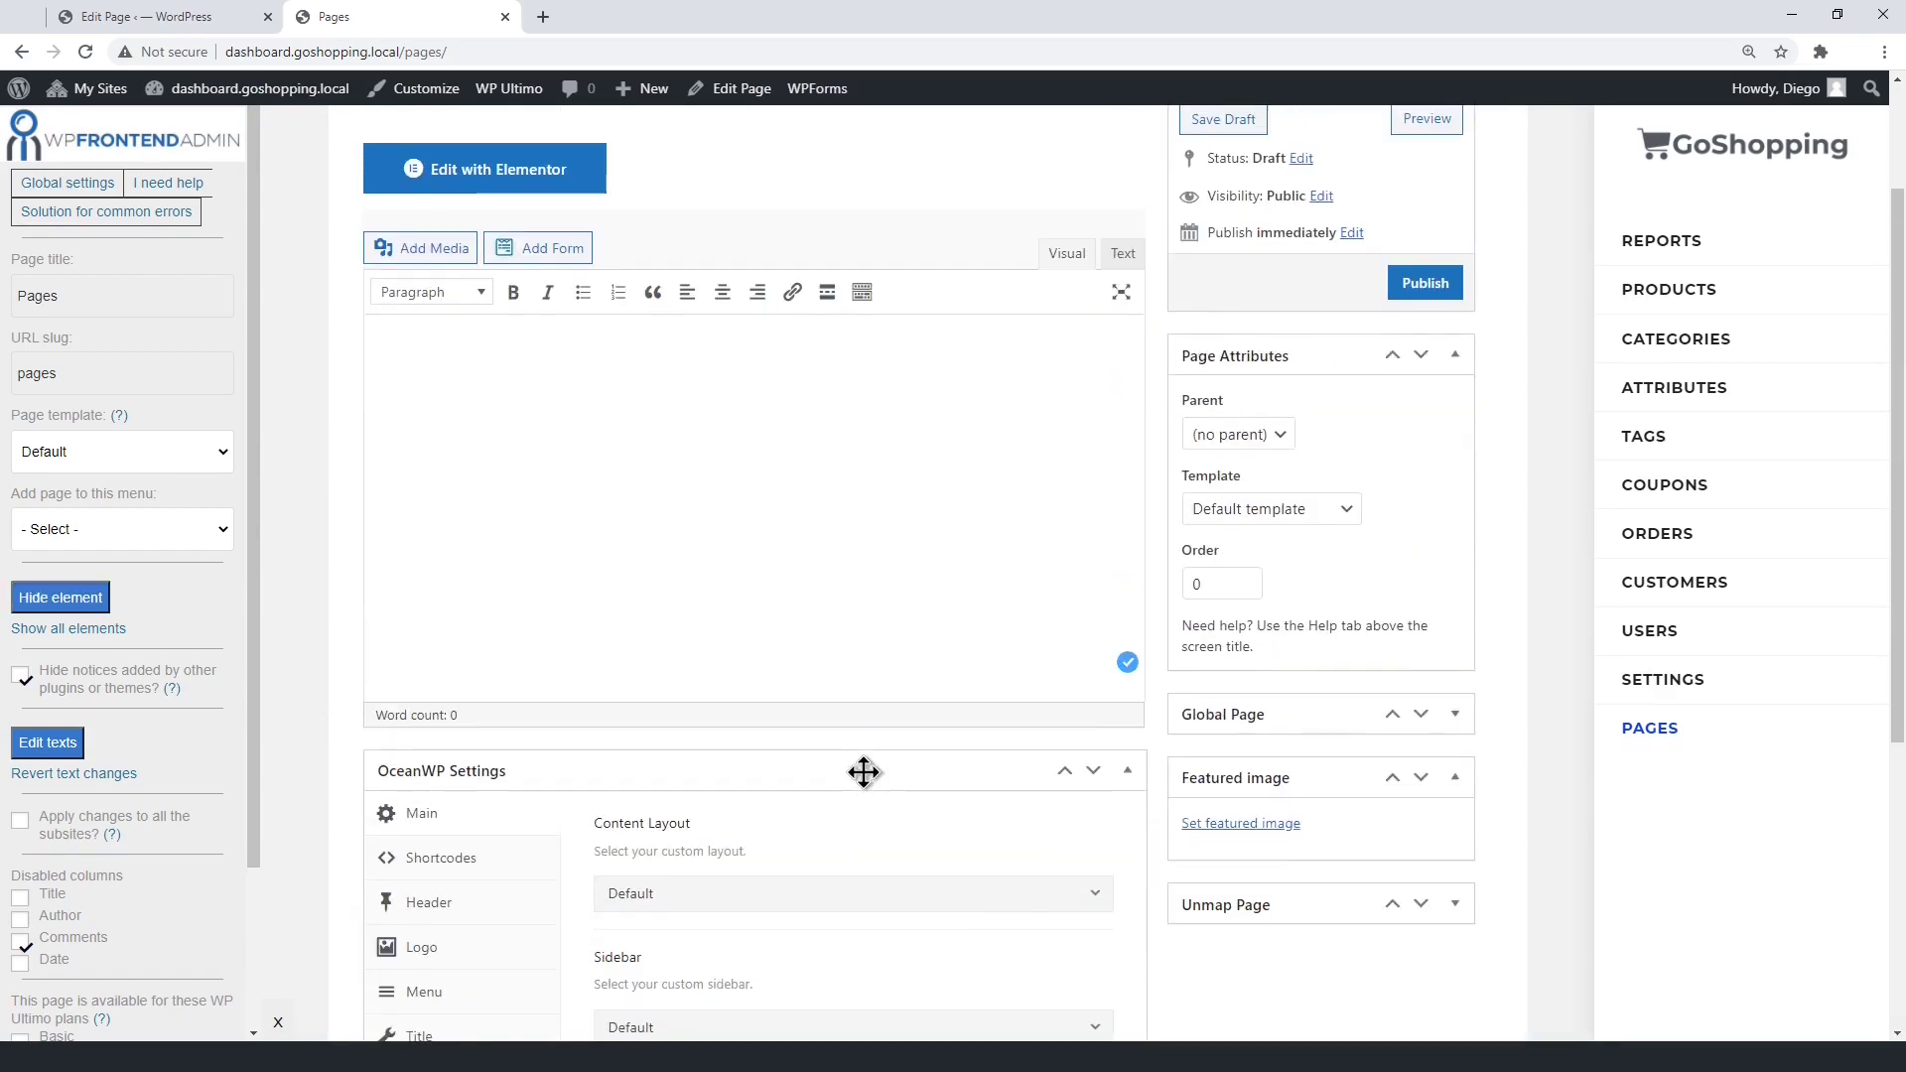
{"action": "left_click", "coordinate": [85, 600]}
{"action": "scroll", "coordinate": [894, 695], "scroll_direction": "down", "scroll_amount": 4}
{"action": "left_click", "coordinate": [1226, 507]}
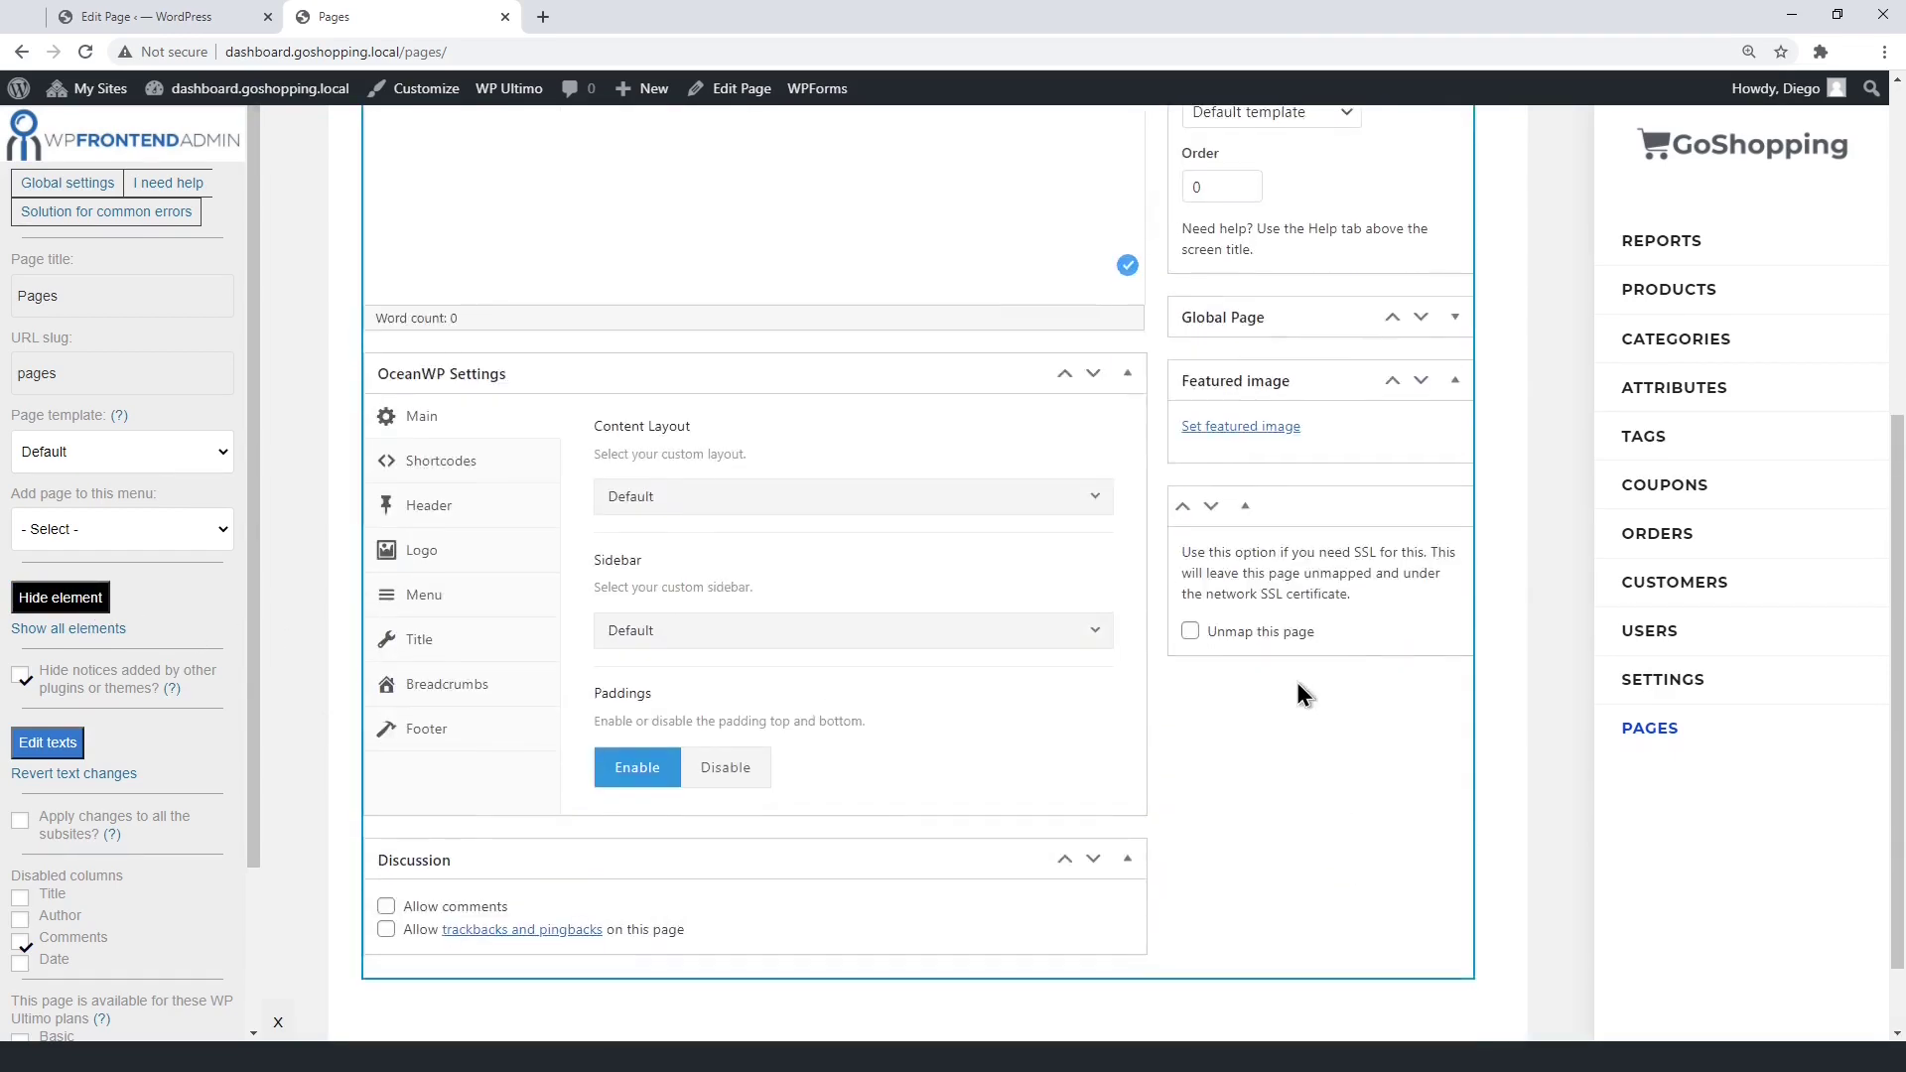
{"action": "left_click", "coordinate": [1310, 564]}
{"action": "scroll", "coordinate": [1324, 683], "scroll_direction": "up", "scroll_amount": 5}
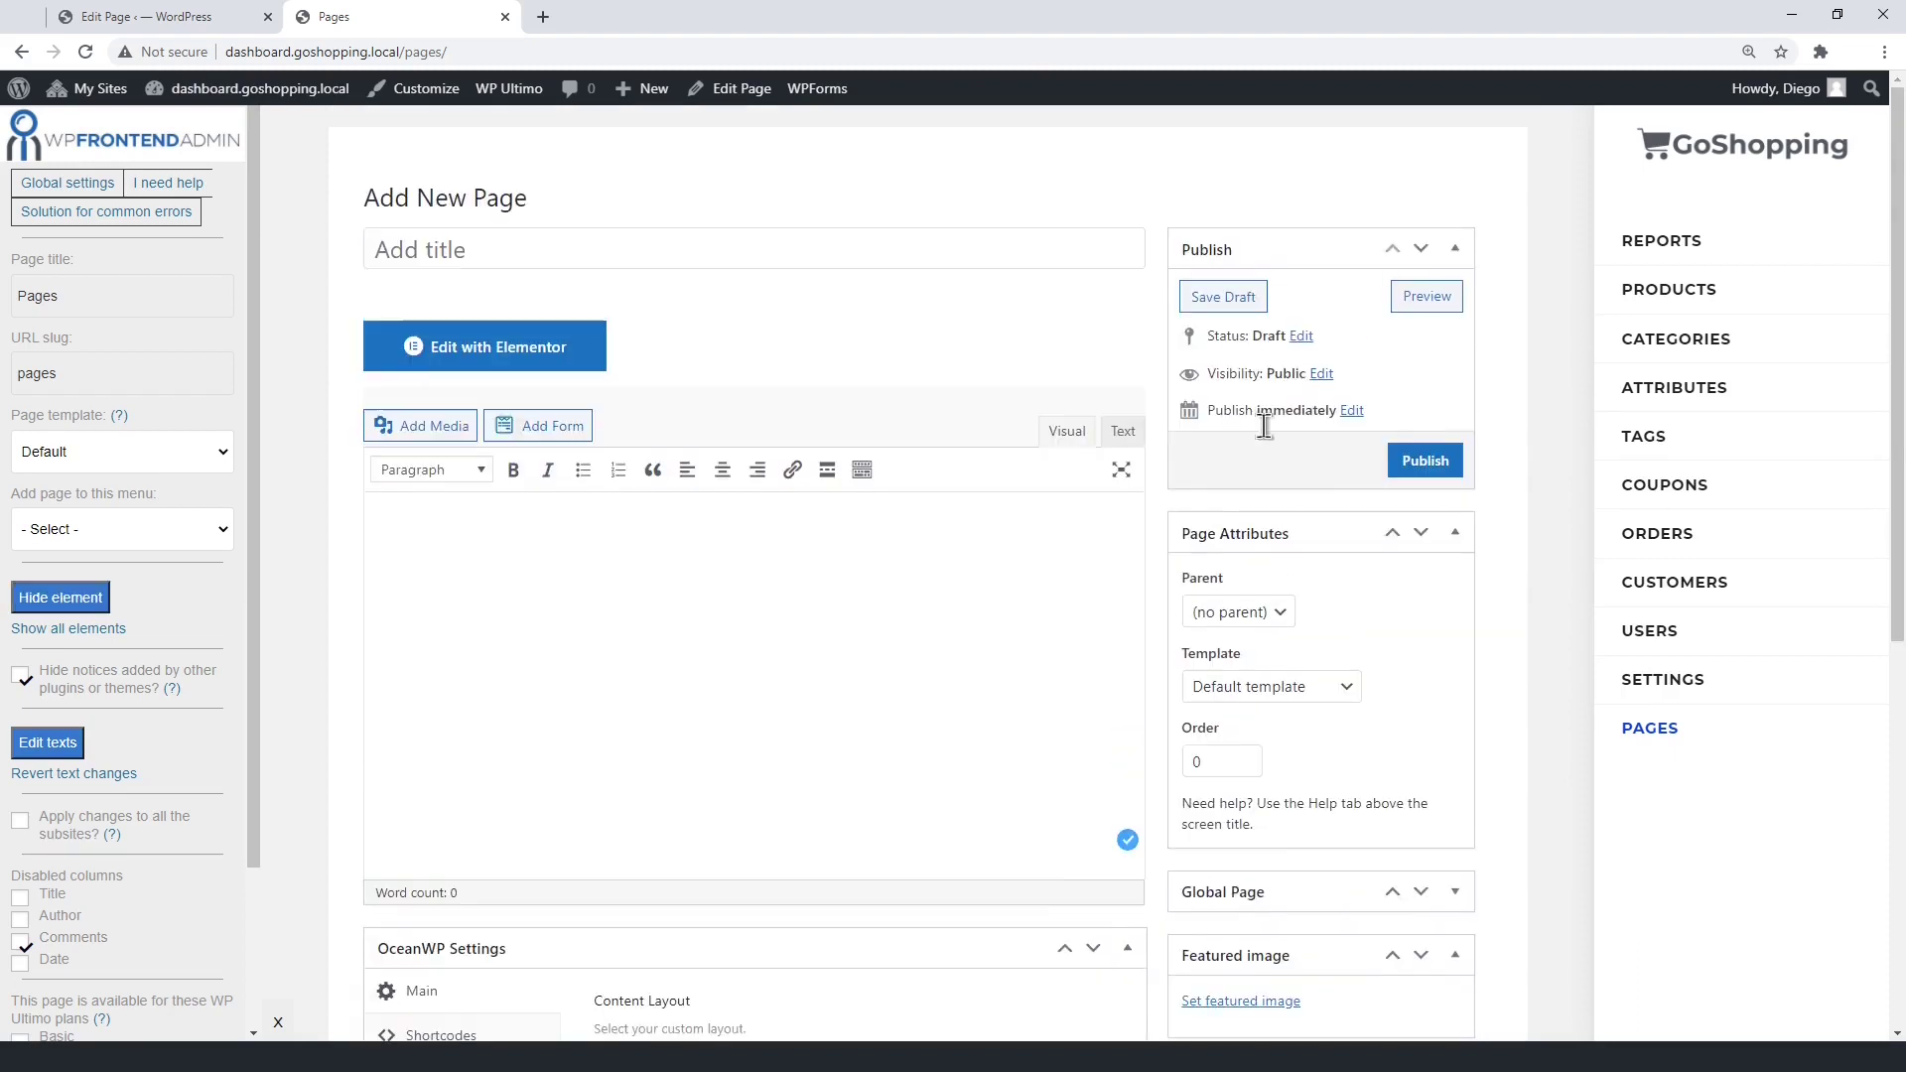
Hide the empty row below the title field and save the settings.
{"action": "left_click", "coordinate": [66, 599]}
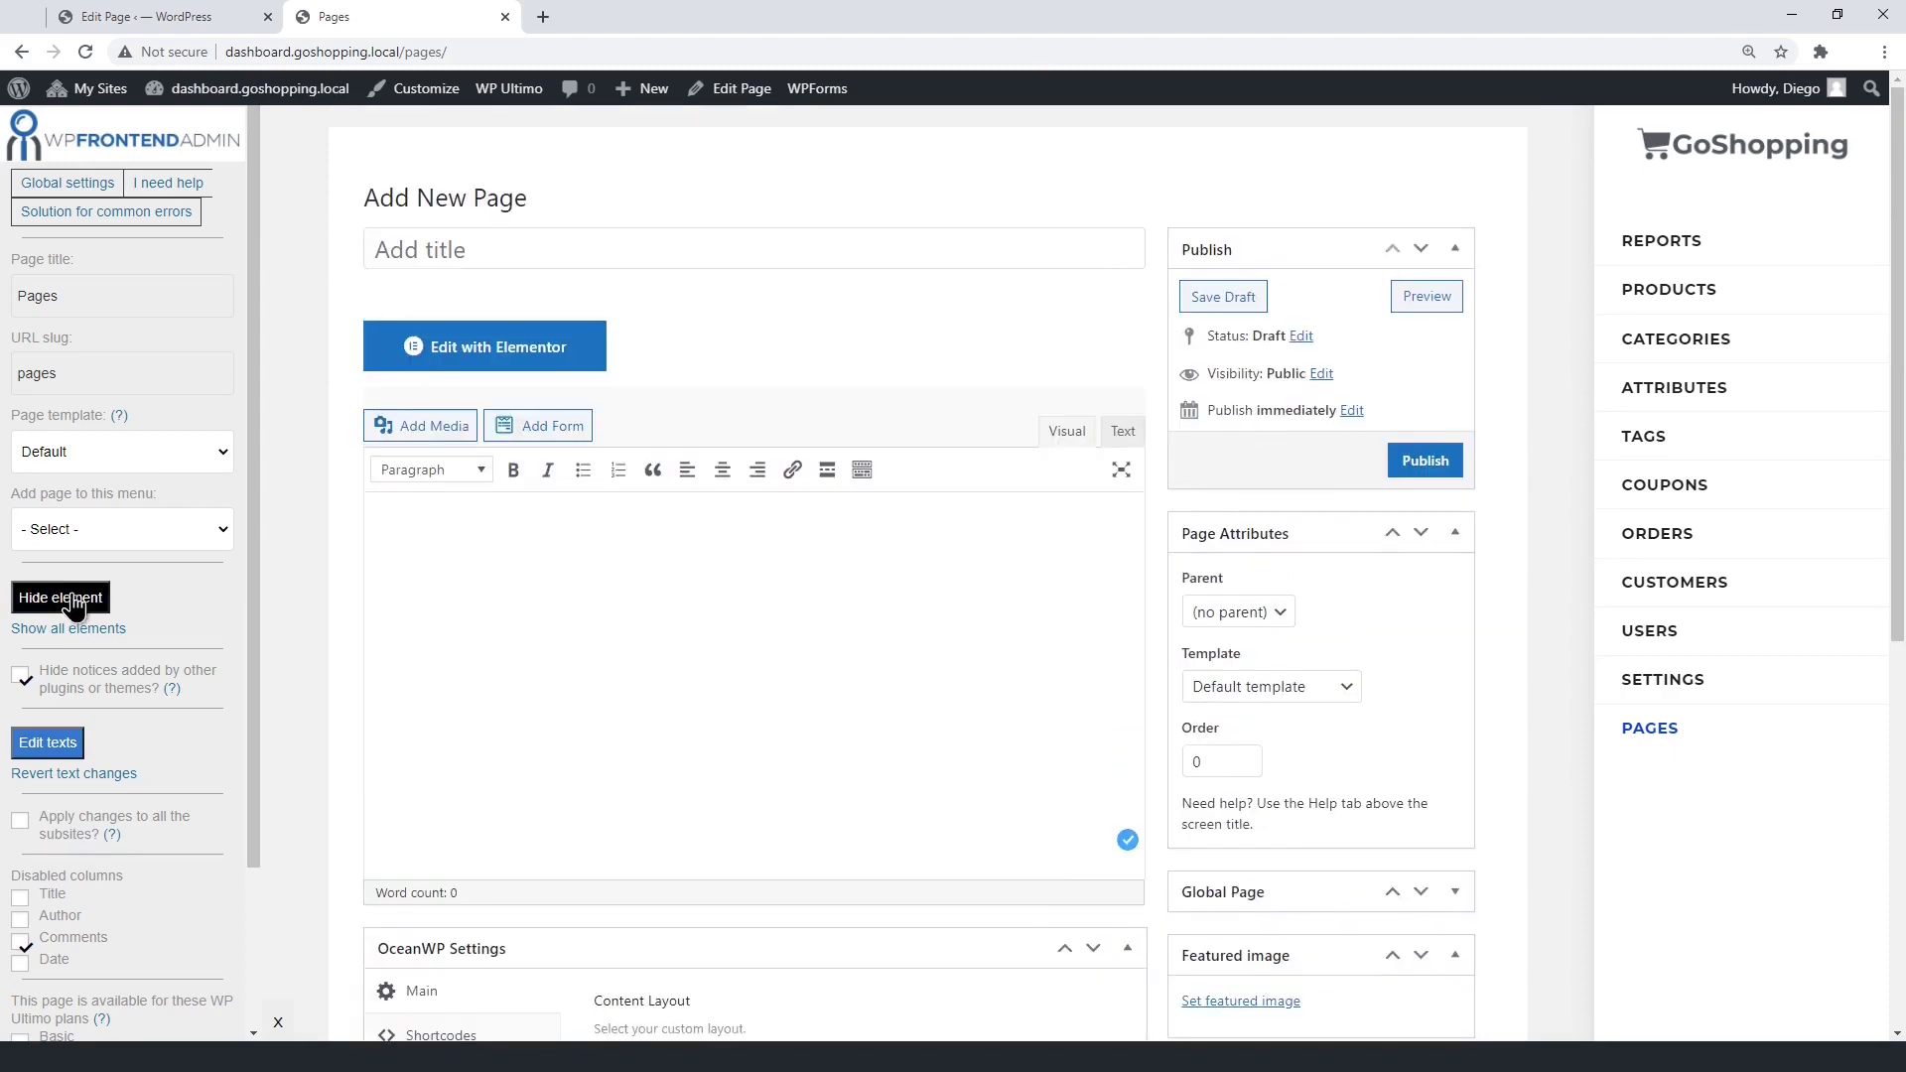
{"action": "left_click", "coordinate": [681, 303]}
{"action": "scroll", "coordinate": [277, 604], "scroll_direction": "down", "scroll_amount": 1}
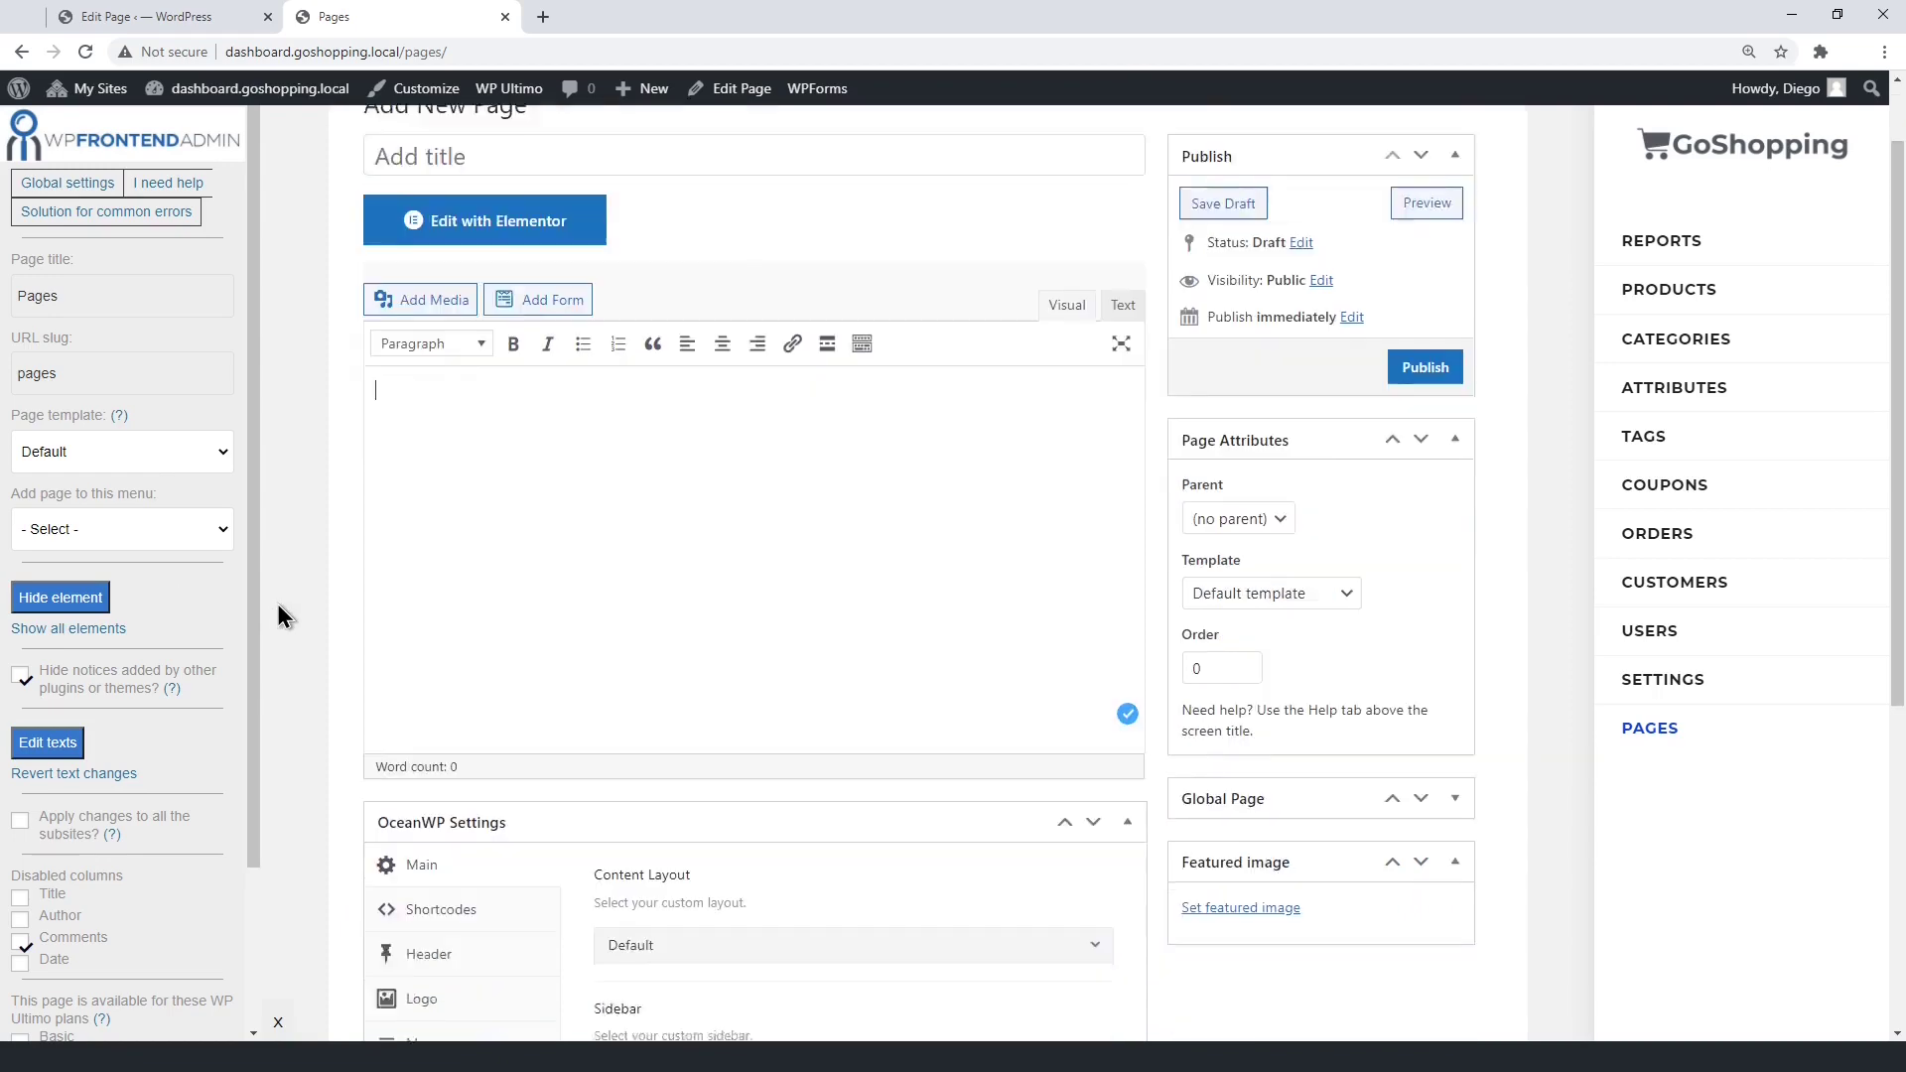
{"action": "scroll", "coordinate": [277, 603], "scroll_direction": "down", "scroll_amount": 6}
{"action": "scroll", "coordinate": [149, 646], "scroll_direction": "down", "scroll_amount": 2}
{"action": "left_click", "coordinate": [34, 999]}
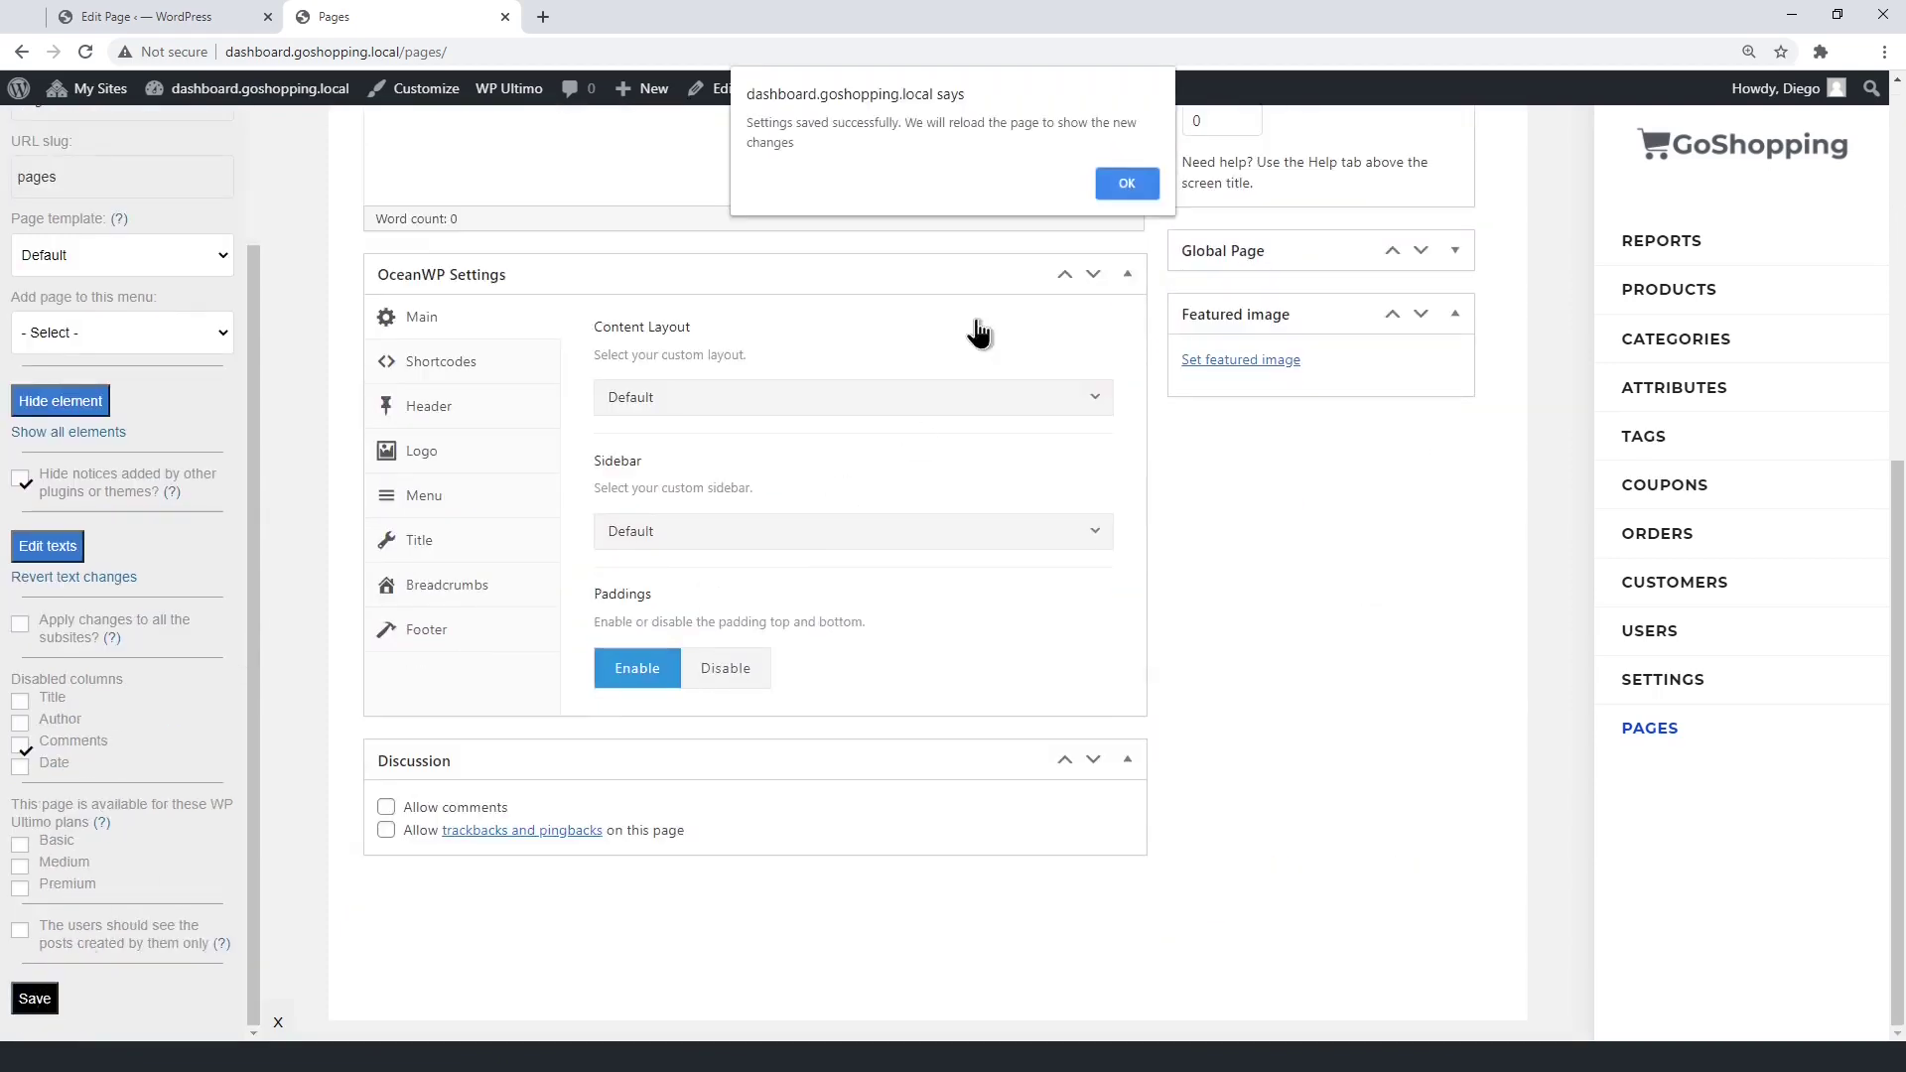
{"action": "left_click", "coordinate": [1114, 195]}
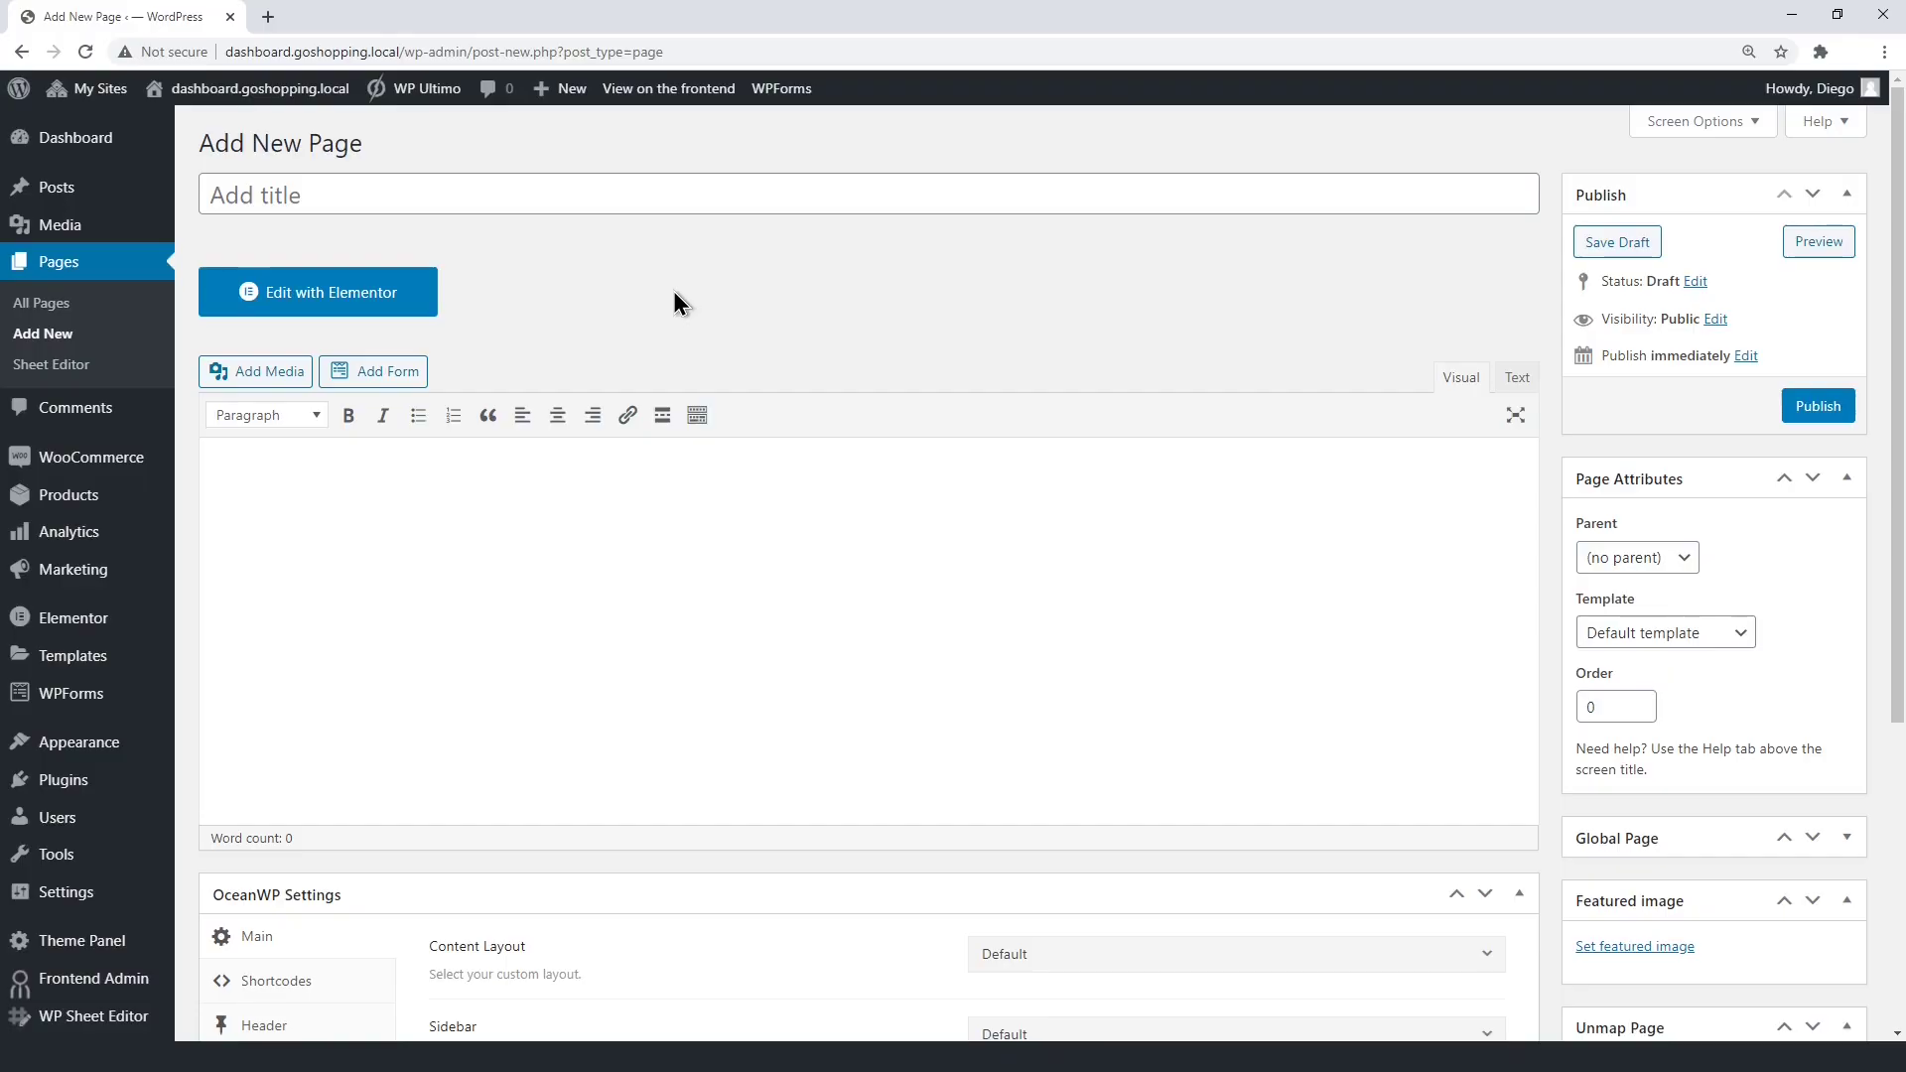
Title a new page 'Themes', paste the page_url="/themes.php" shortcode, and preview it.
{"action": "left_click", "coordinate": [627, 199]}
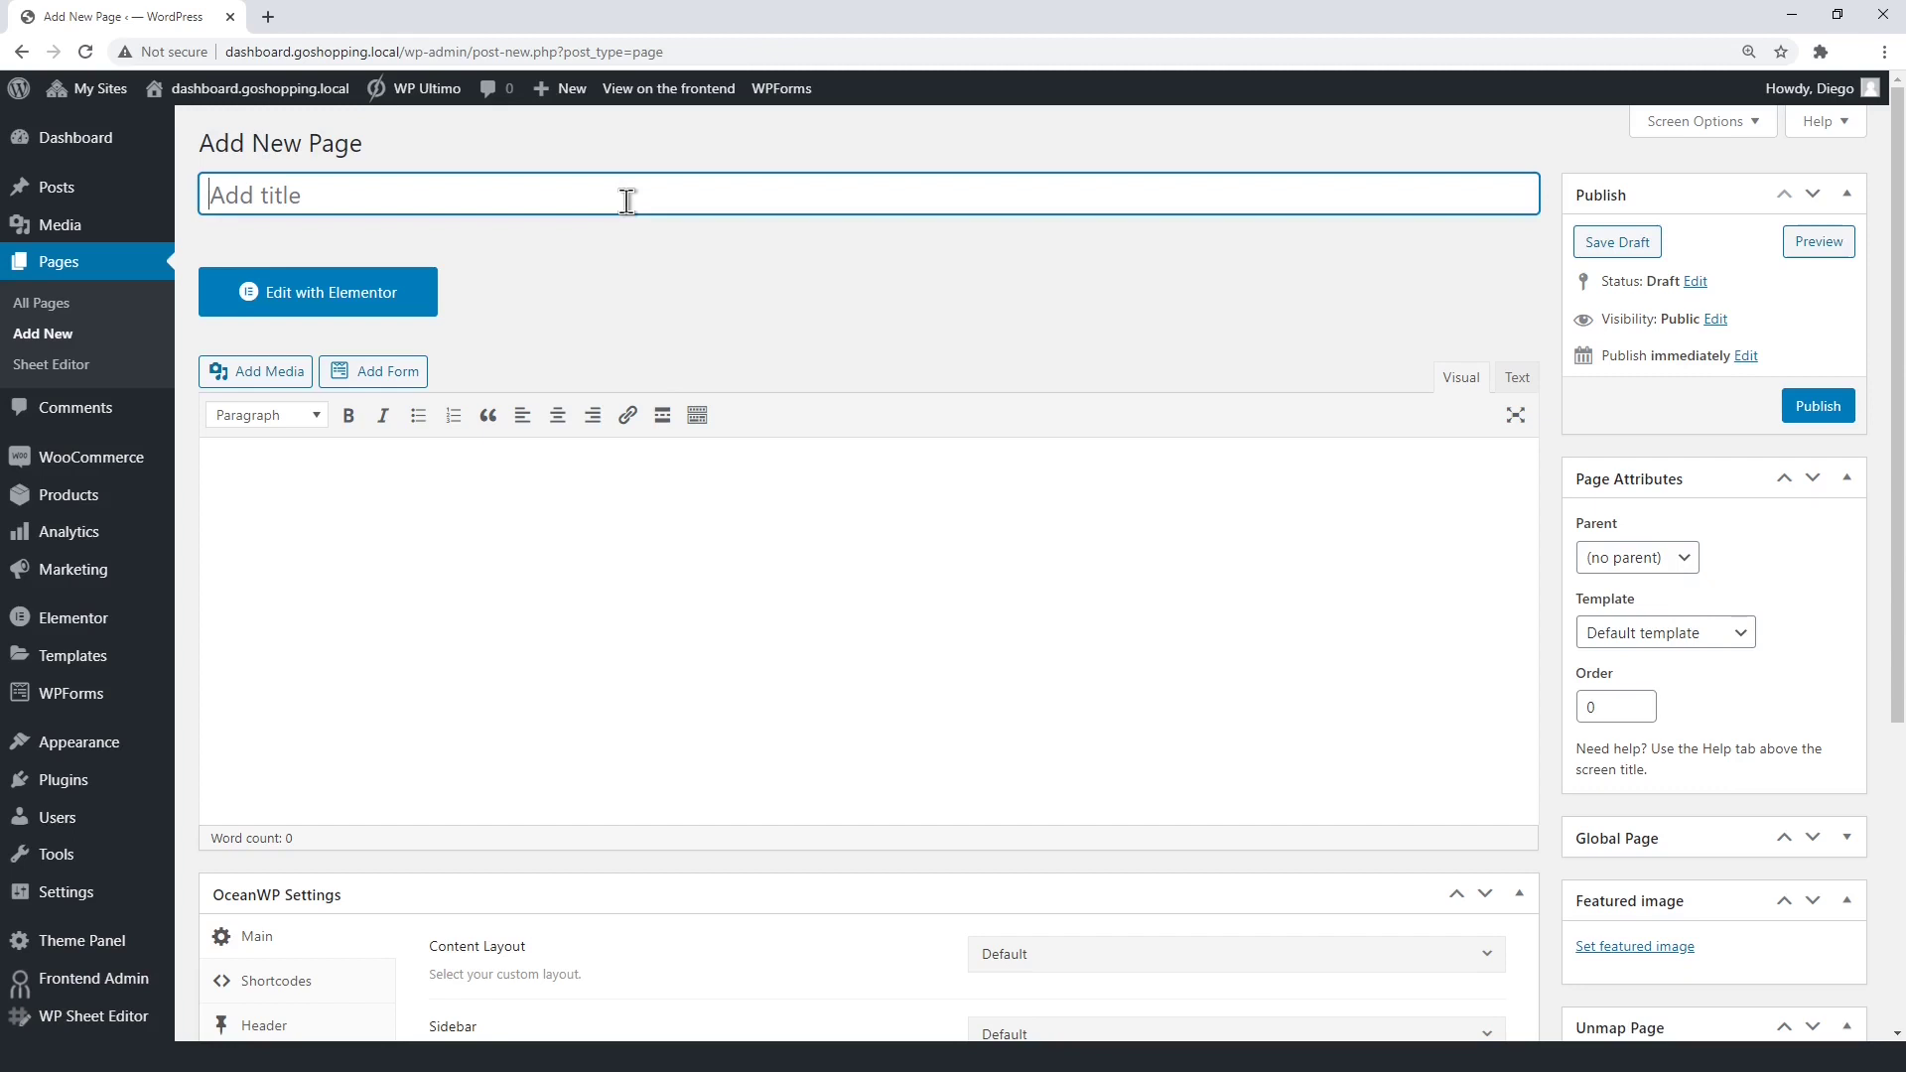
{"action": "type", "text": "Themes"}
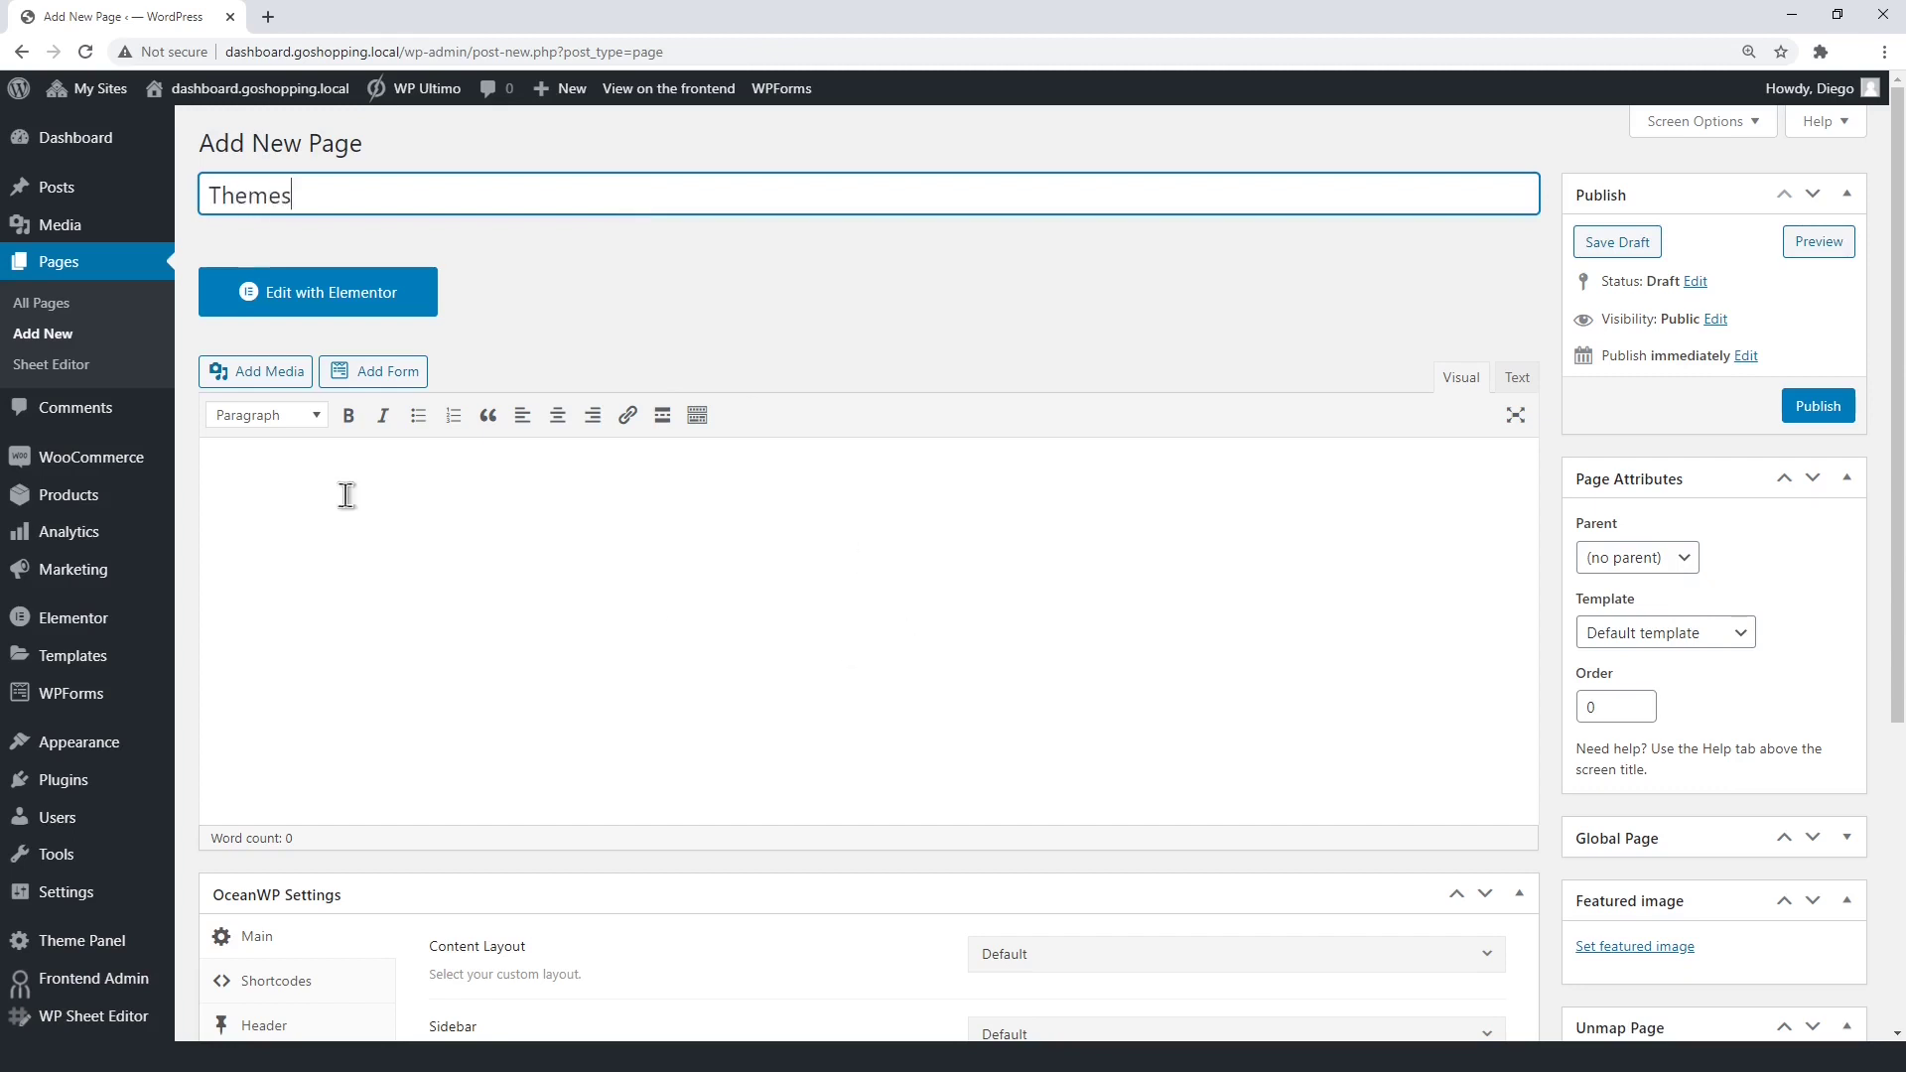
{"action": "left_click", "coordinate": [303, 481]}
{"action": "right_click", "coordinate": [305, 482]}
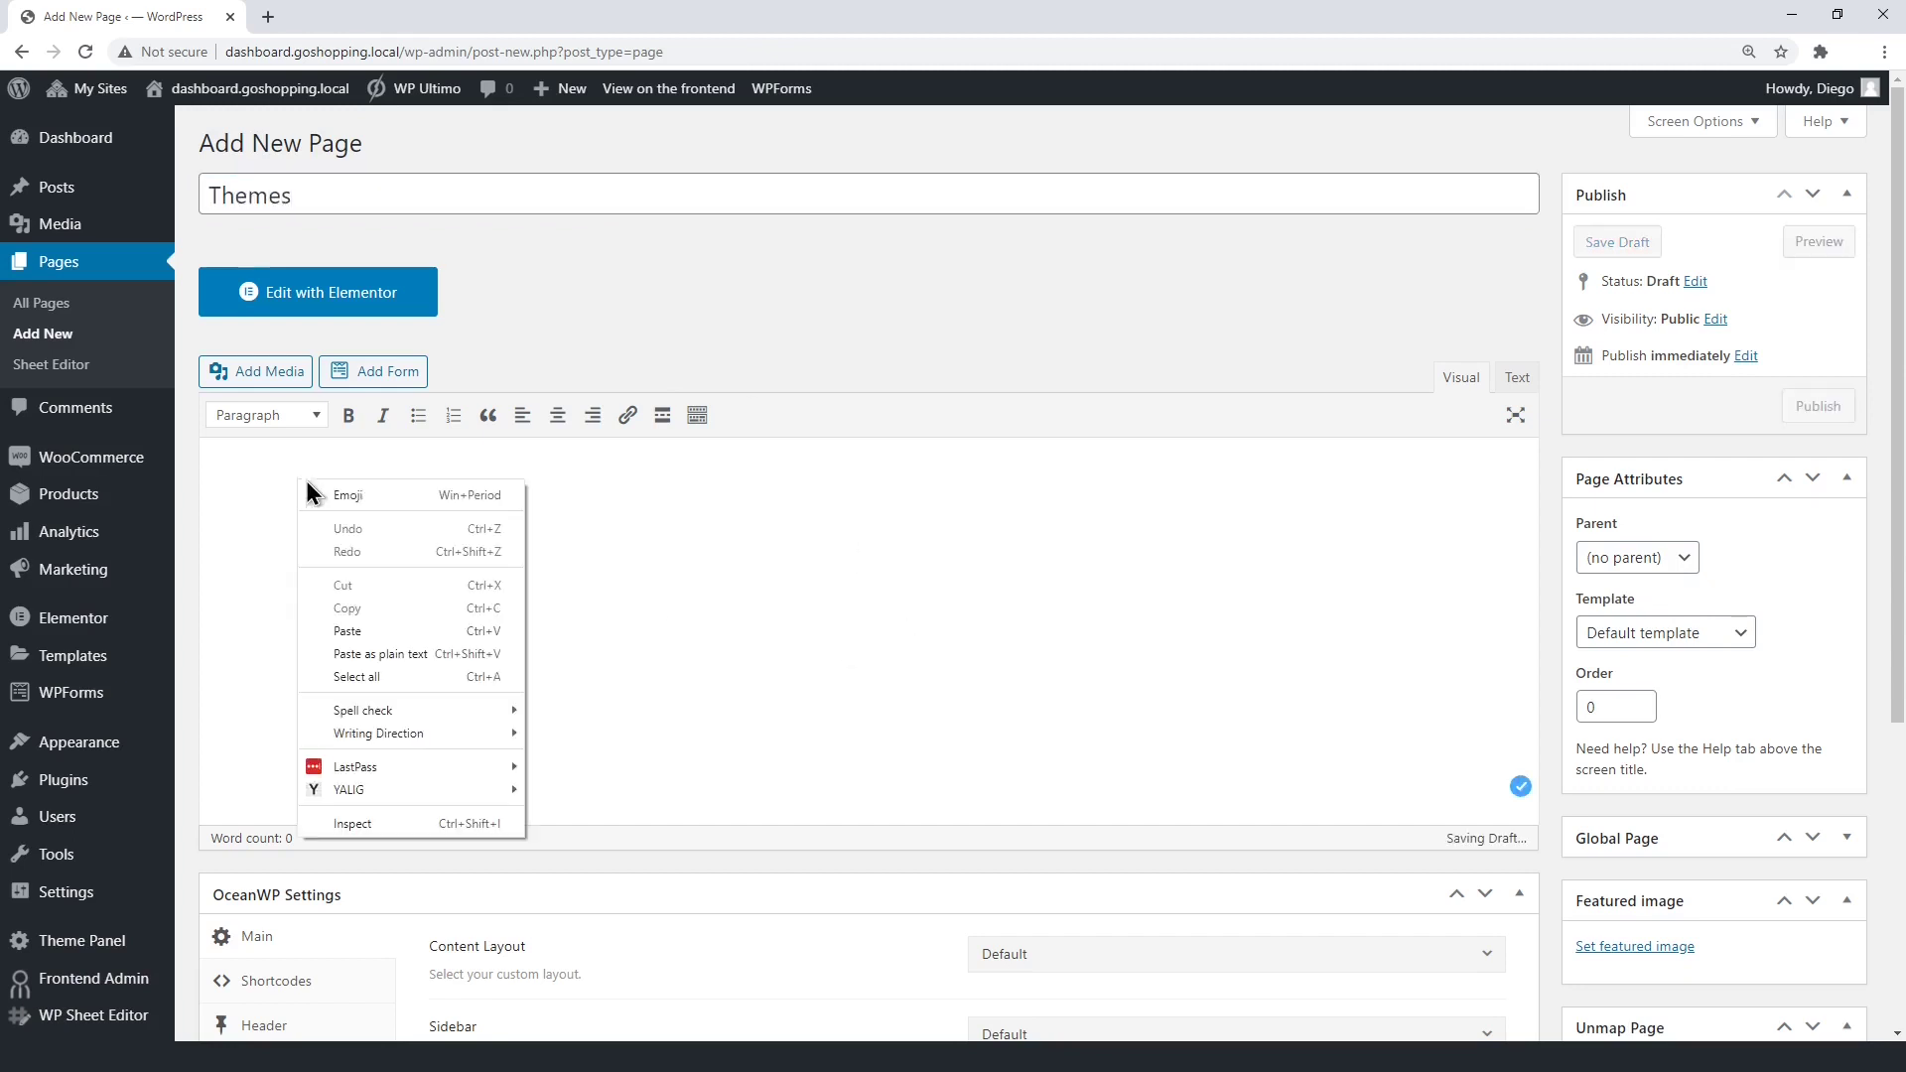
{"action": "left_click", "coordinate": [397, 633]}
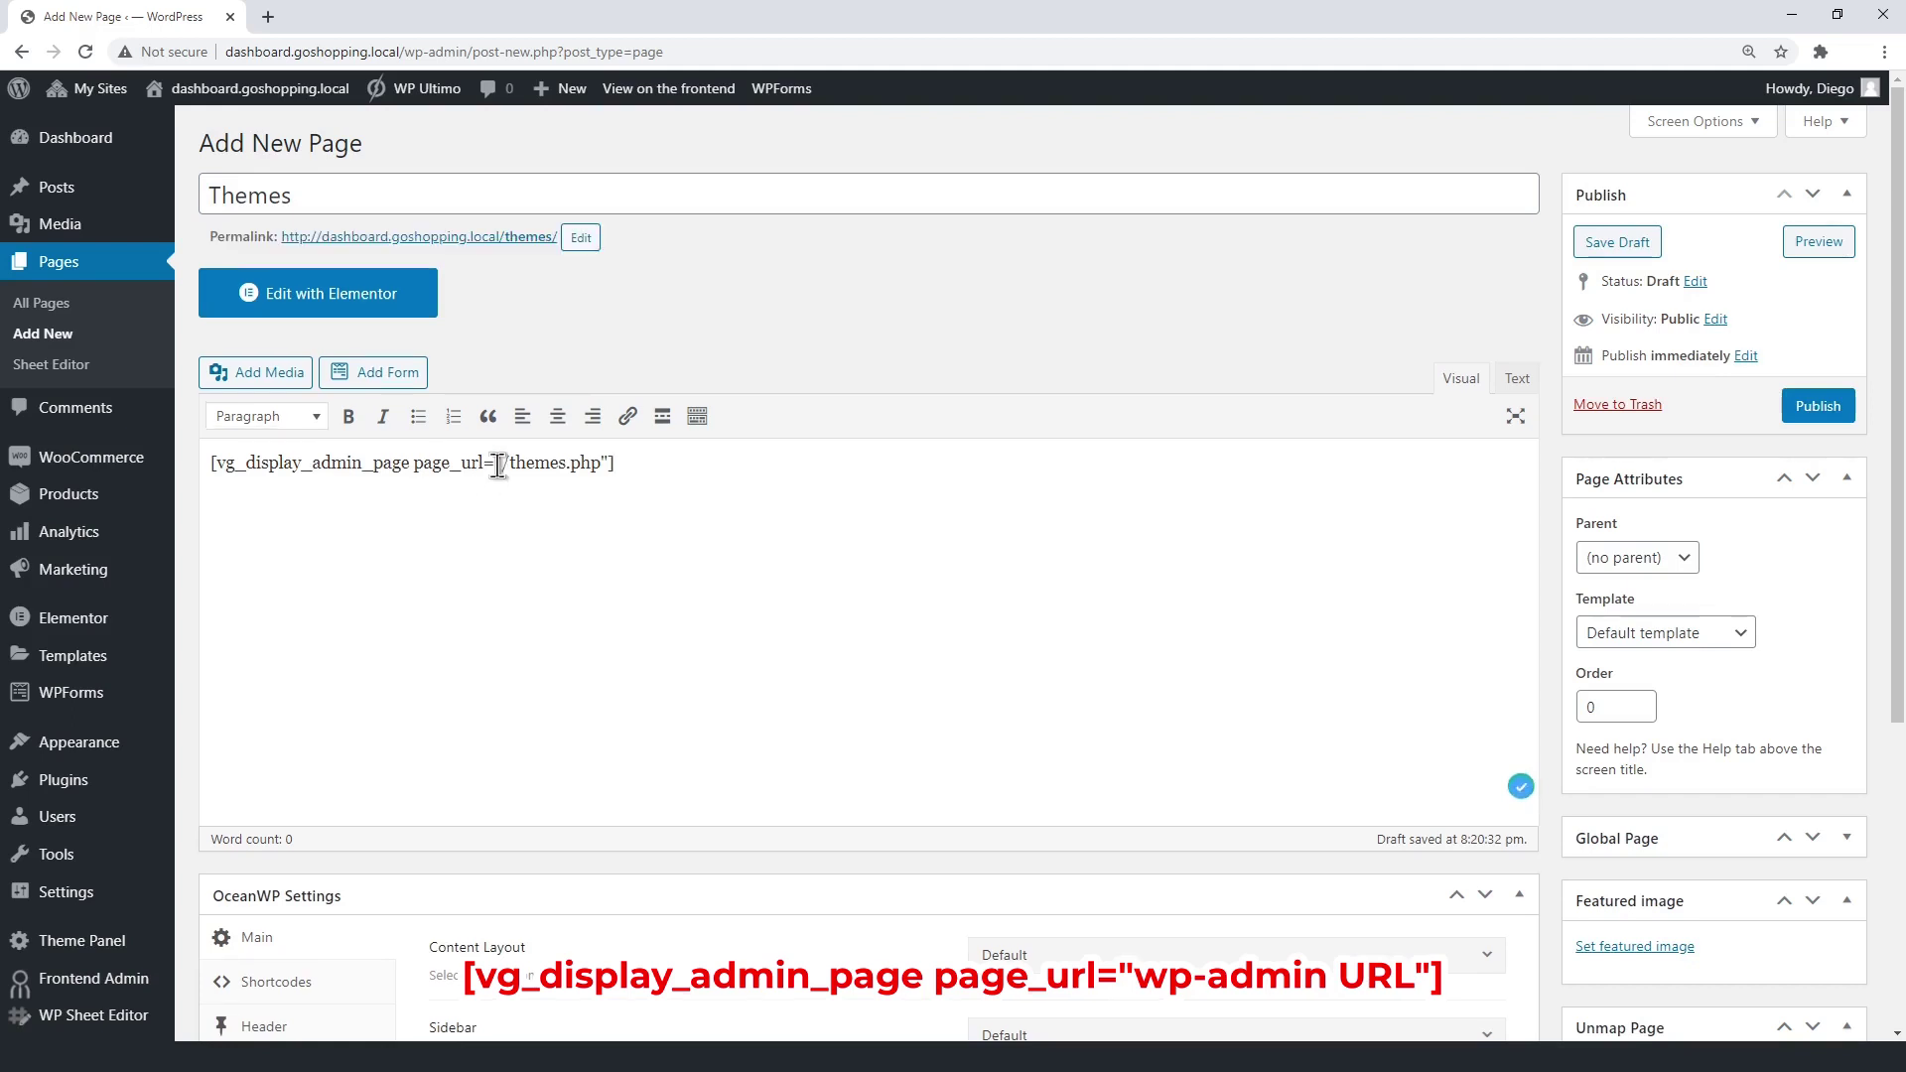
{"action": "left_click_drag", "start_coordinate": [494, 463], "coordinate": [607, 465]}
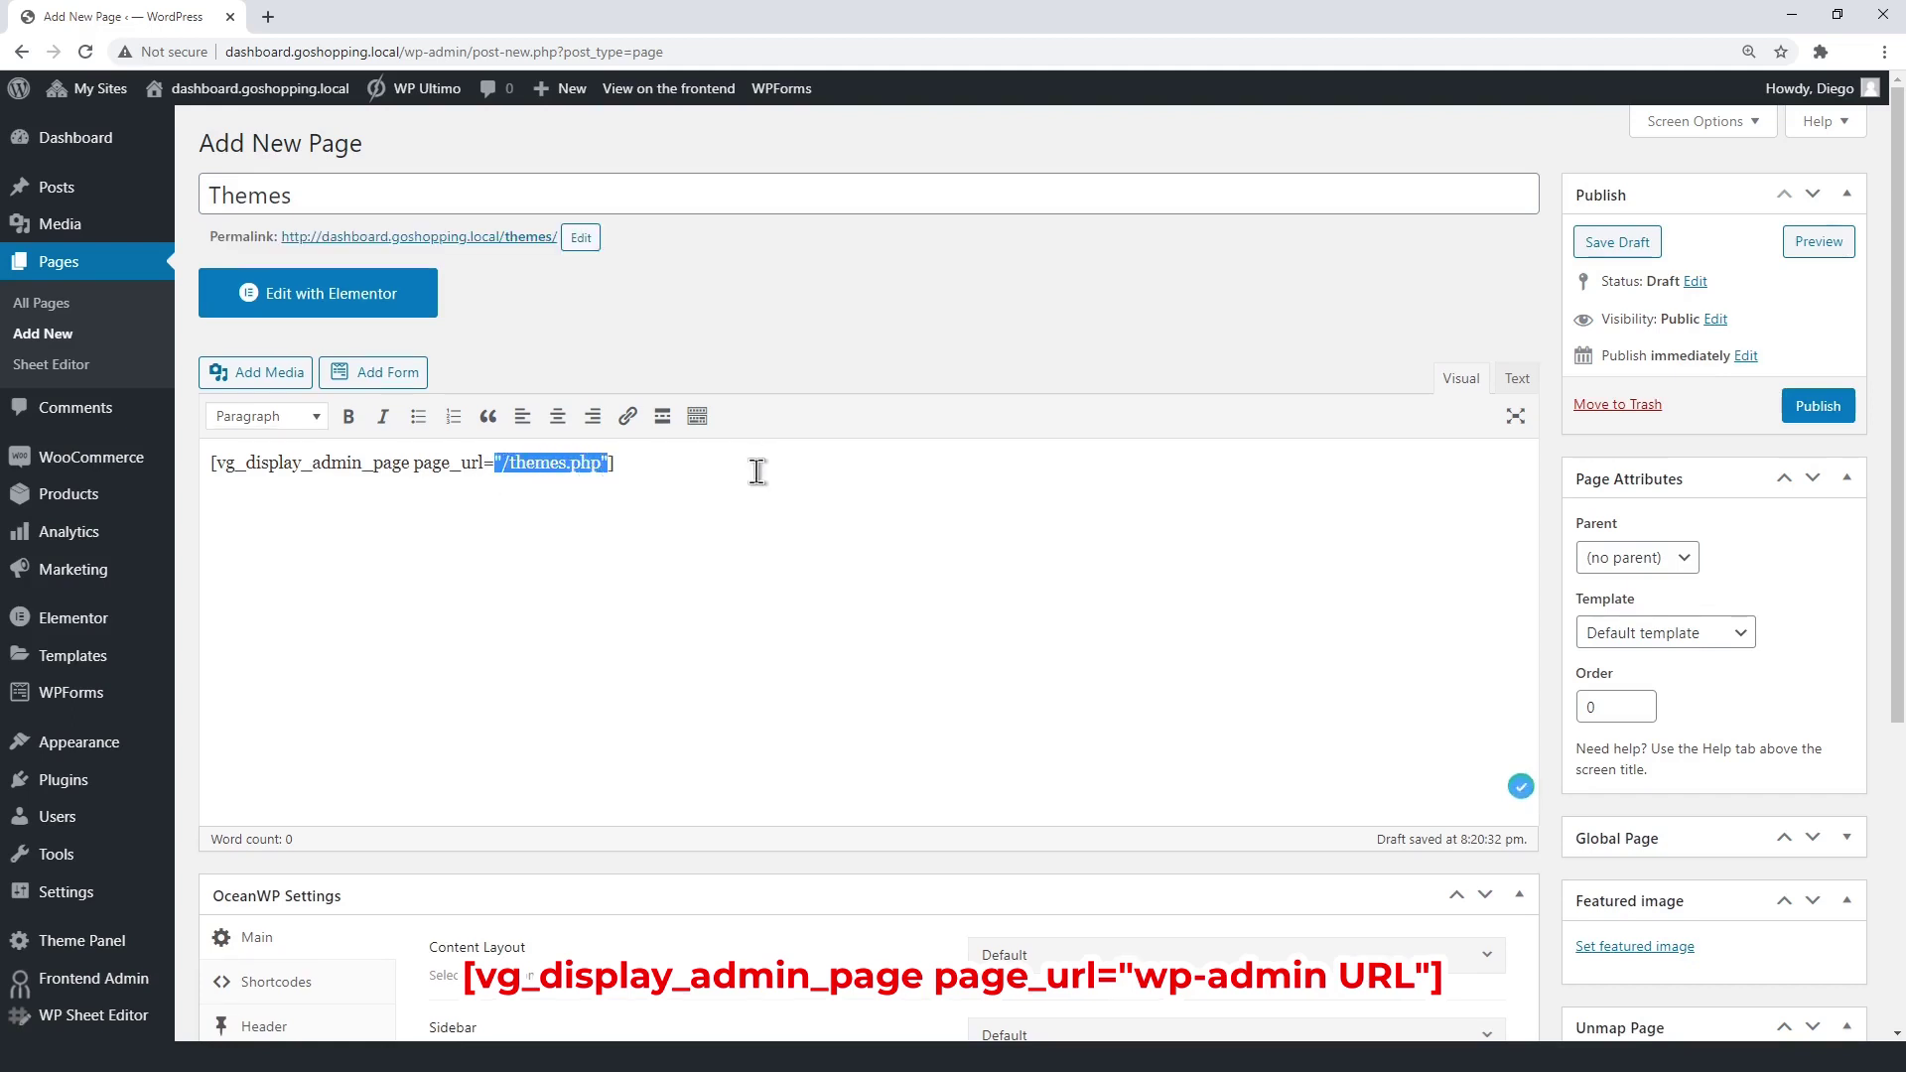
{"action": "left_click", "coordinate": [758, 472]}
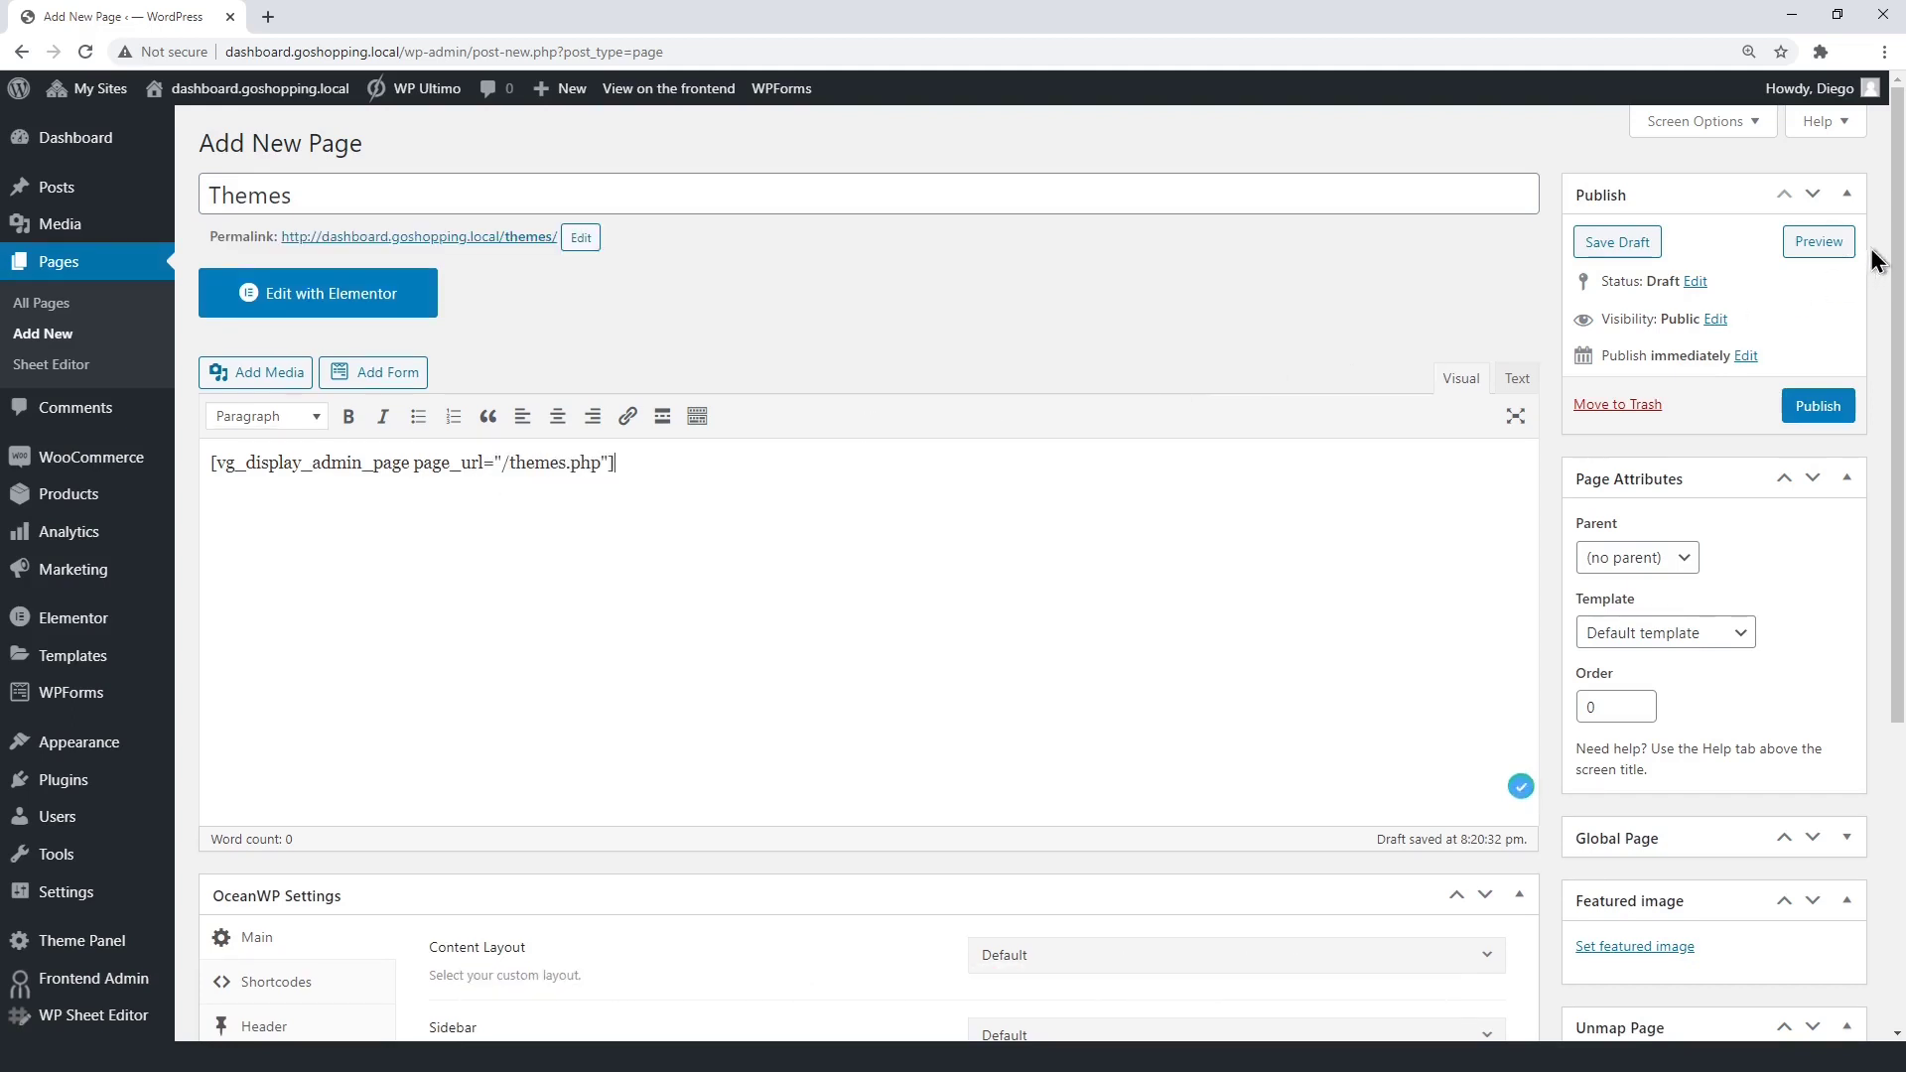
{"action": "left_click", "coordinate": [1819, 242]}
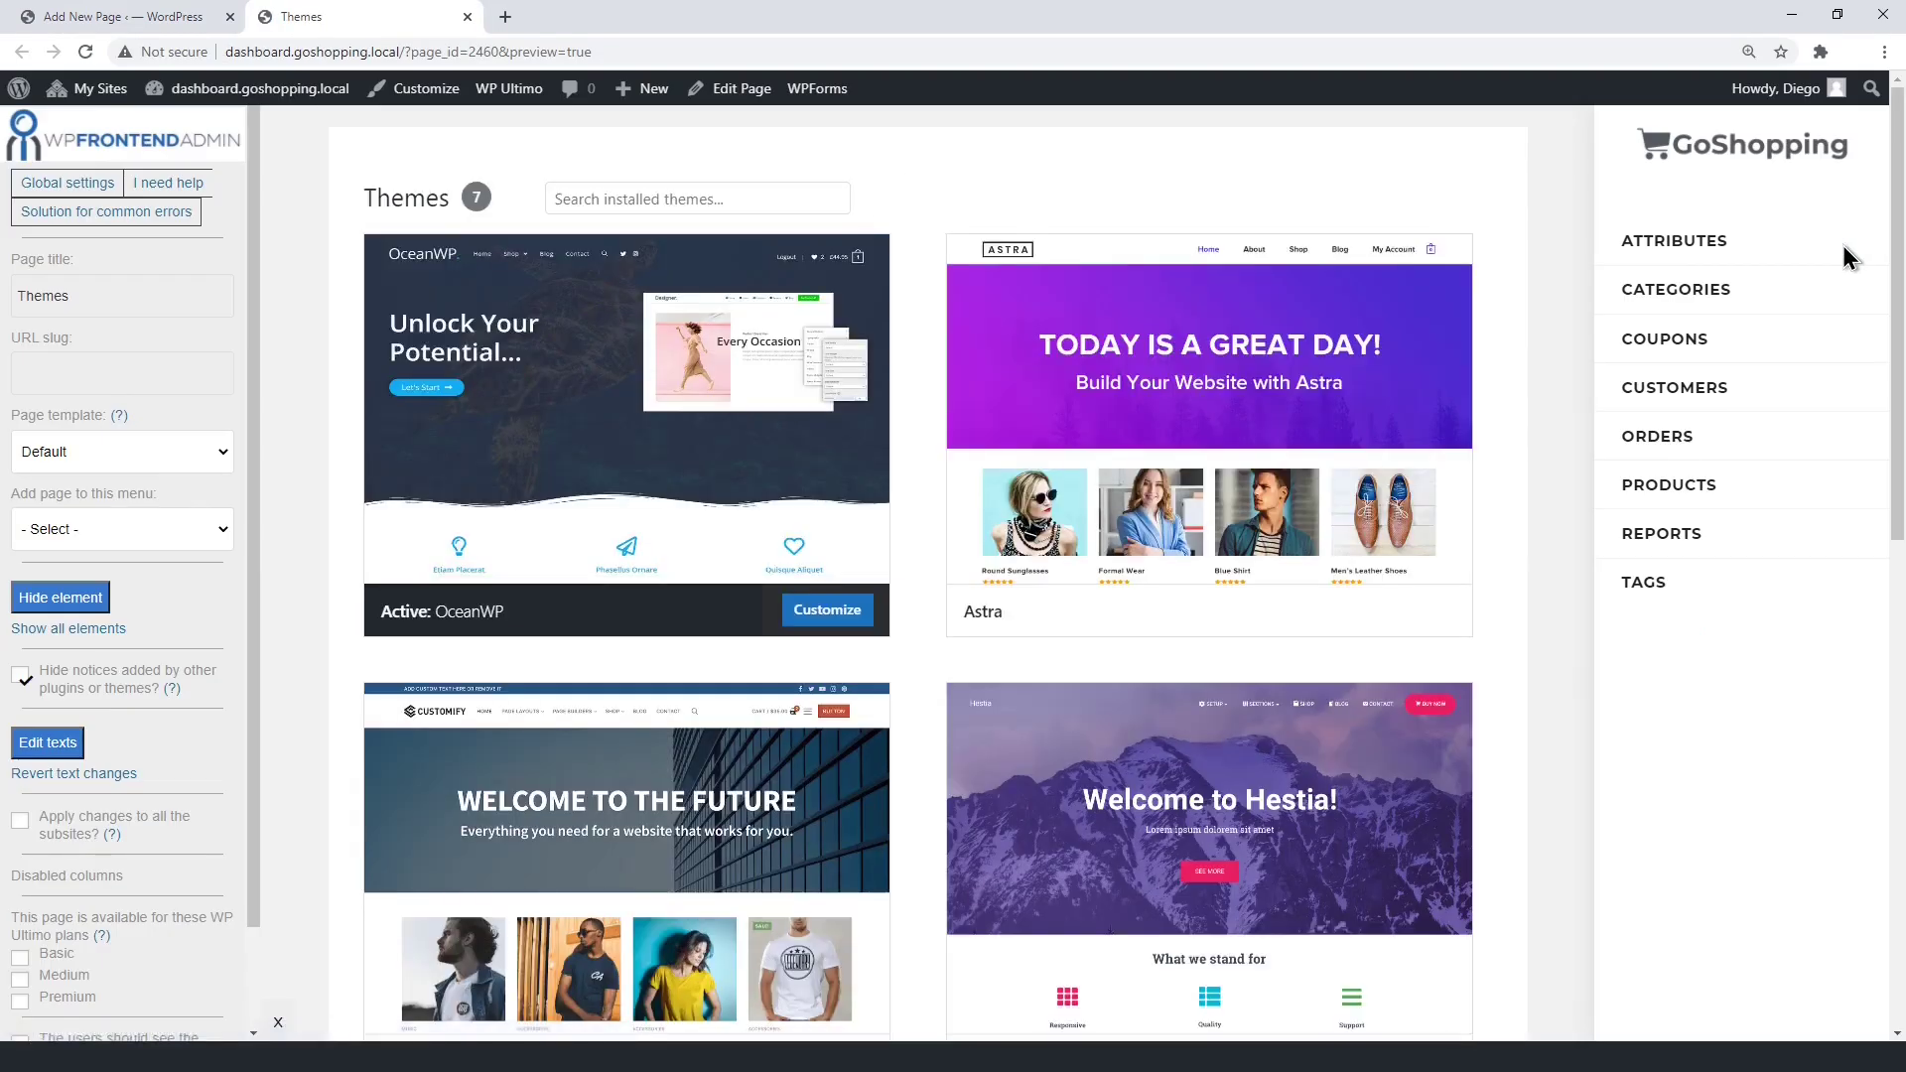
Set the Themes page slug to 'themes' and add it to My New Menu (Main).
{"action": "scroll", "coordinate": [1843, 256], "scroll_direction": "down", "scroll_amount": 10}
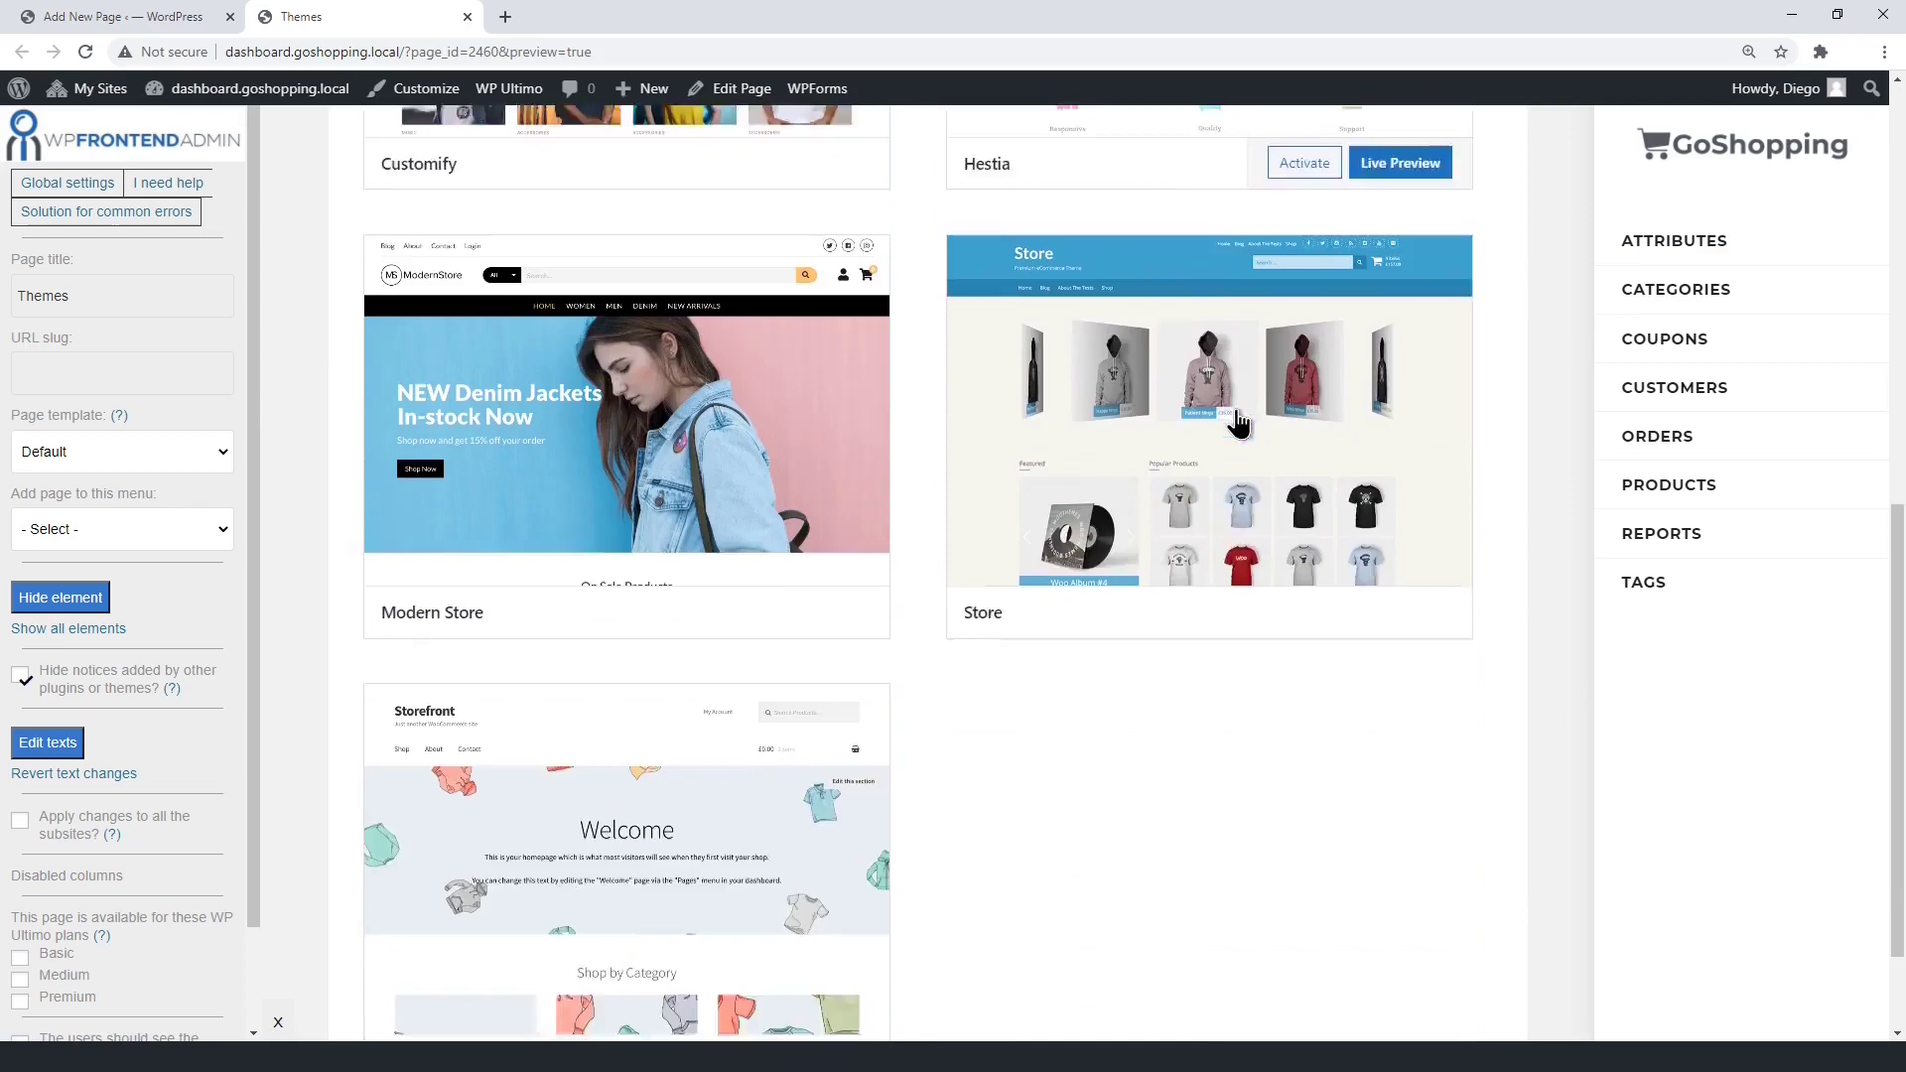
{"action": "scroll", "coordinate": [1236, 421], "scroll_direction": "up", "scroll_amount": 9}
{"action": "scroll", "coordinate": [1236, 421], "scroll_direction": "up", "scroll_amount": 1}
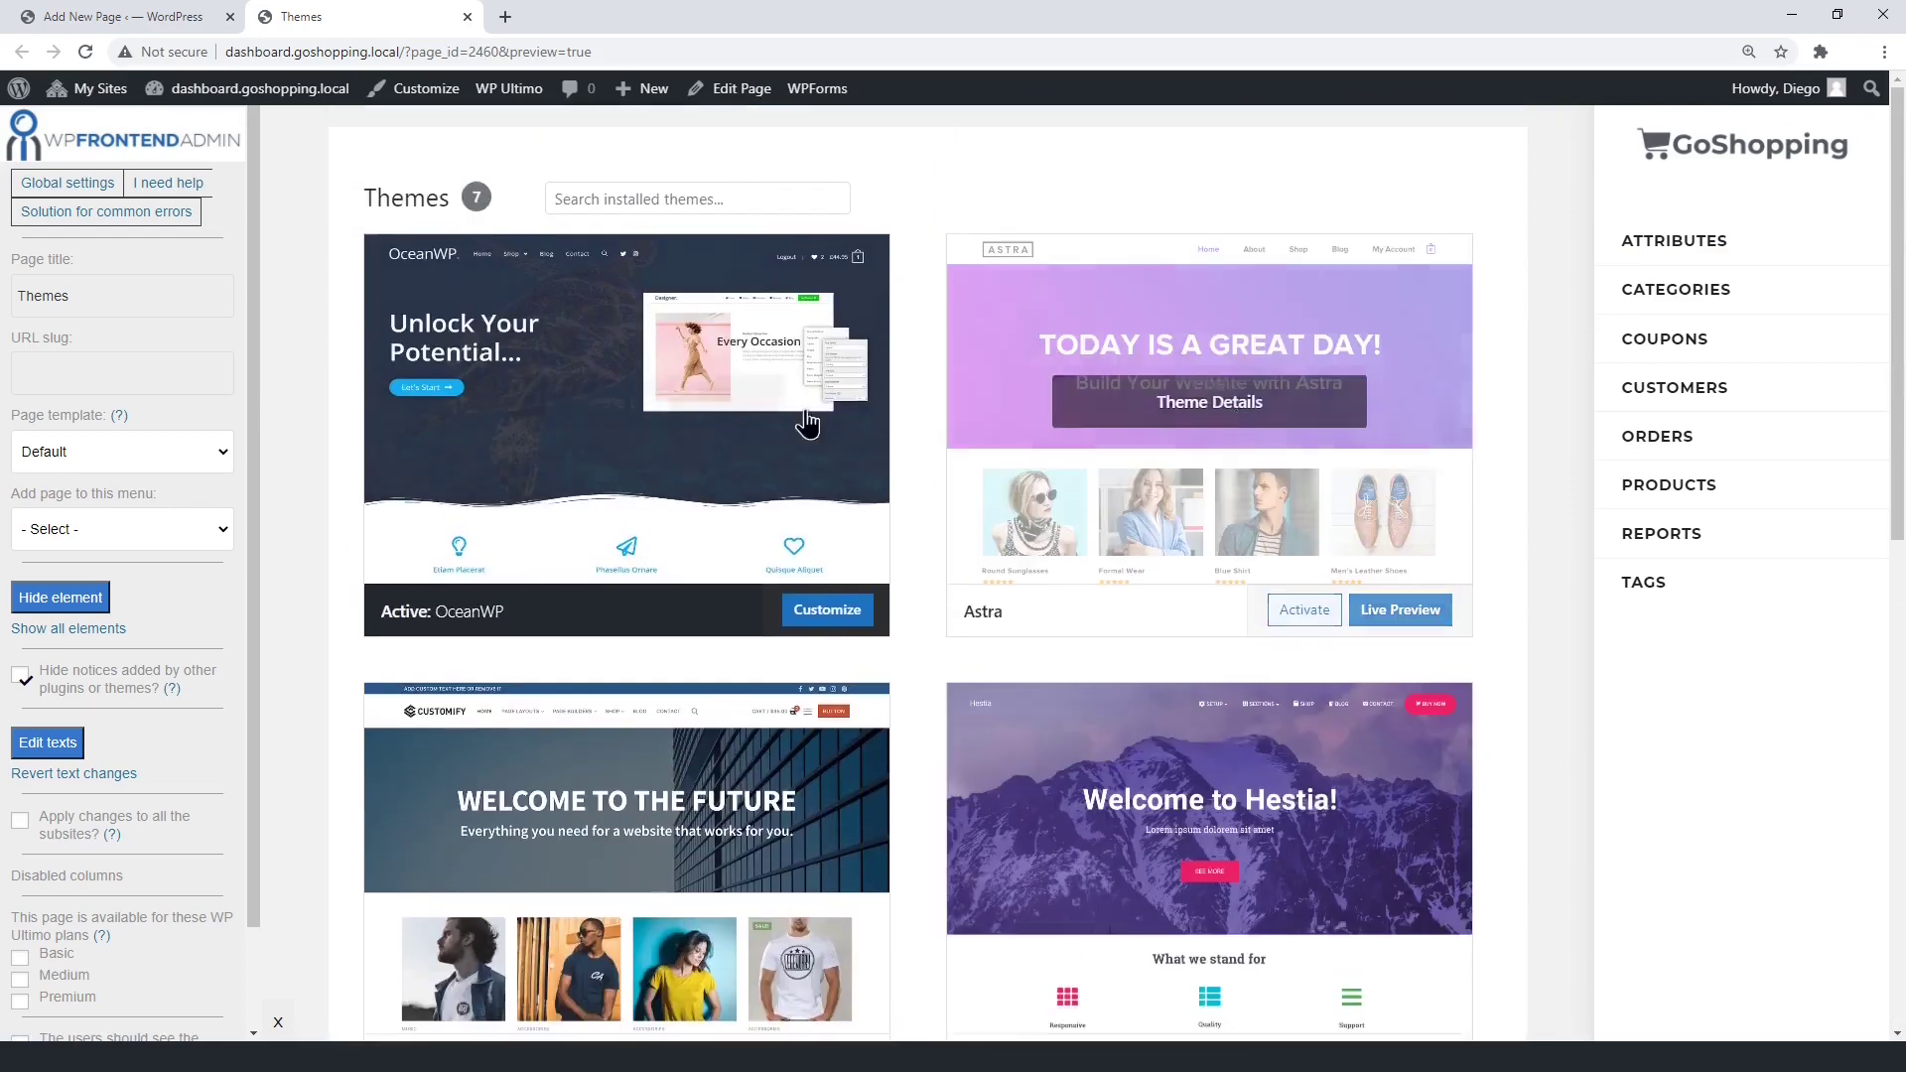
{"action": "left_click_drag", "start_coordinate": [149, 298], "coordinate": [10, 296]}
{"action": "left_click", "coordinate": [84, 376]}
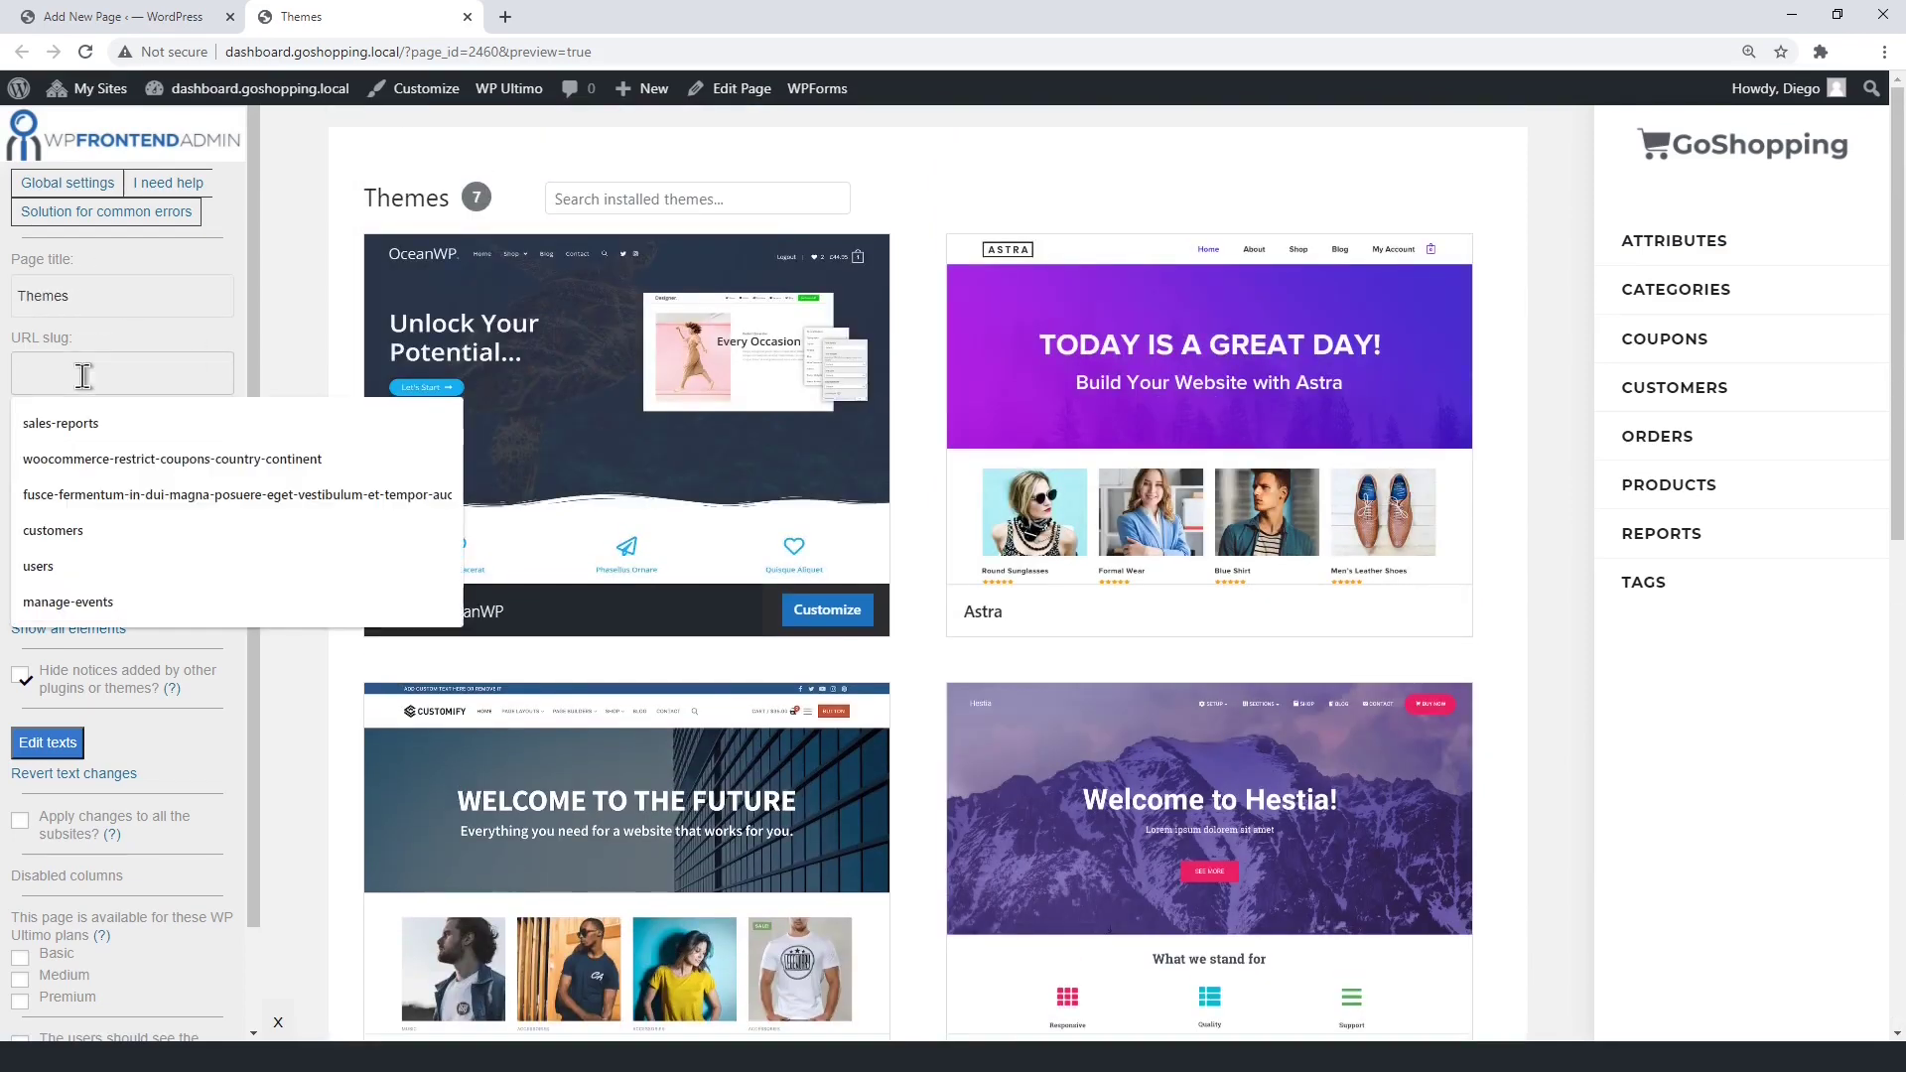
{"action": "type", "text": "themes"}
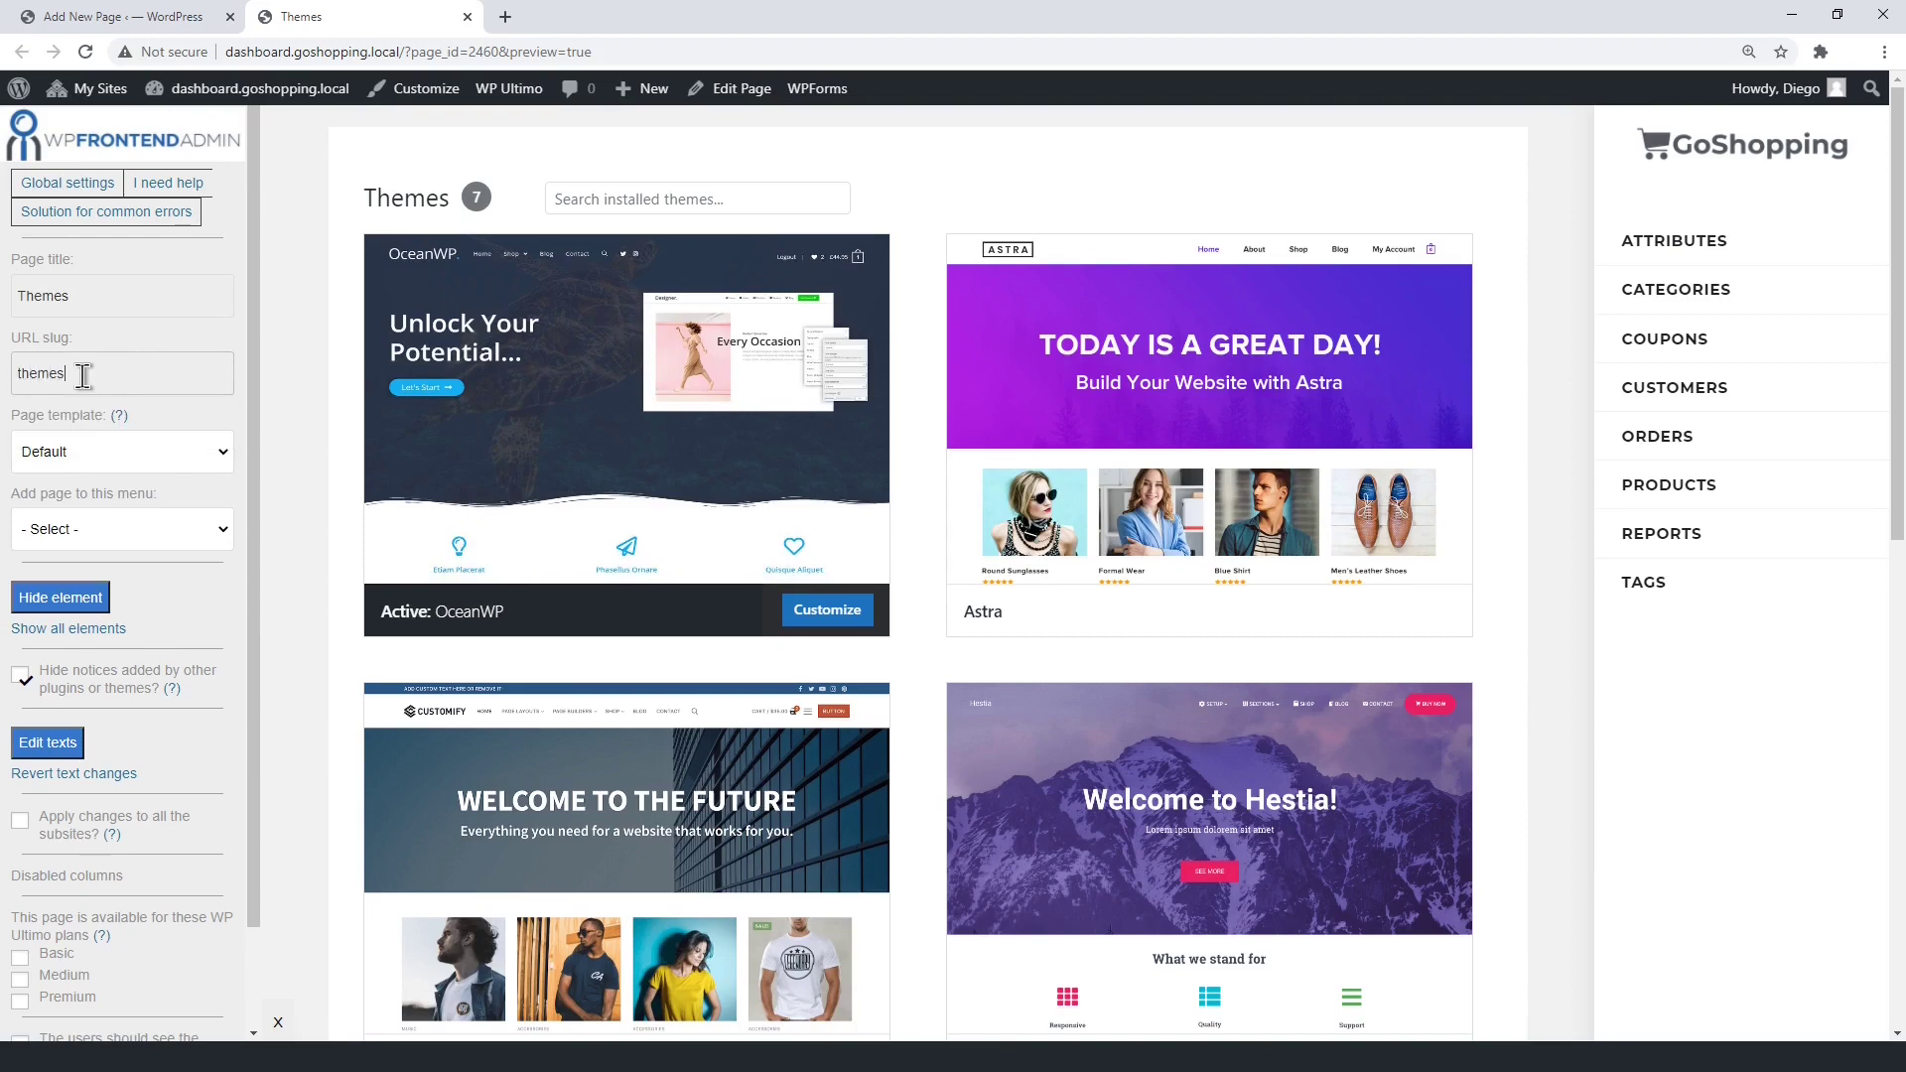
{"action": "left_click", "coordinate": [204, 541]}
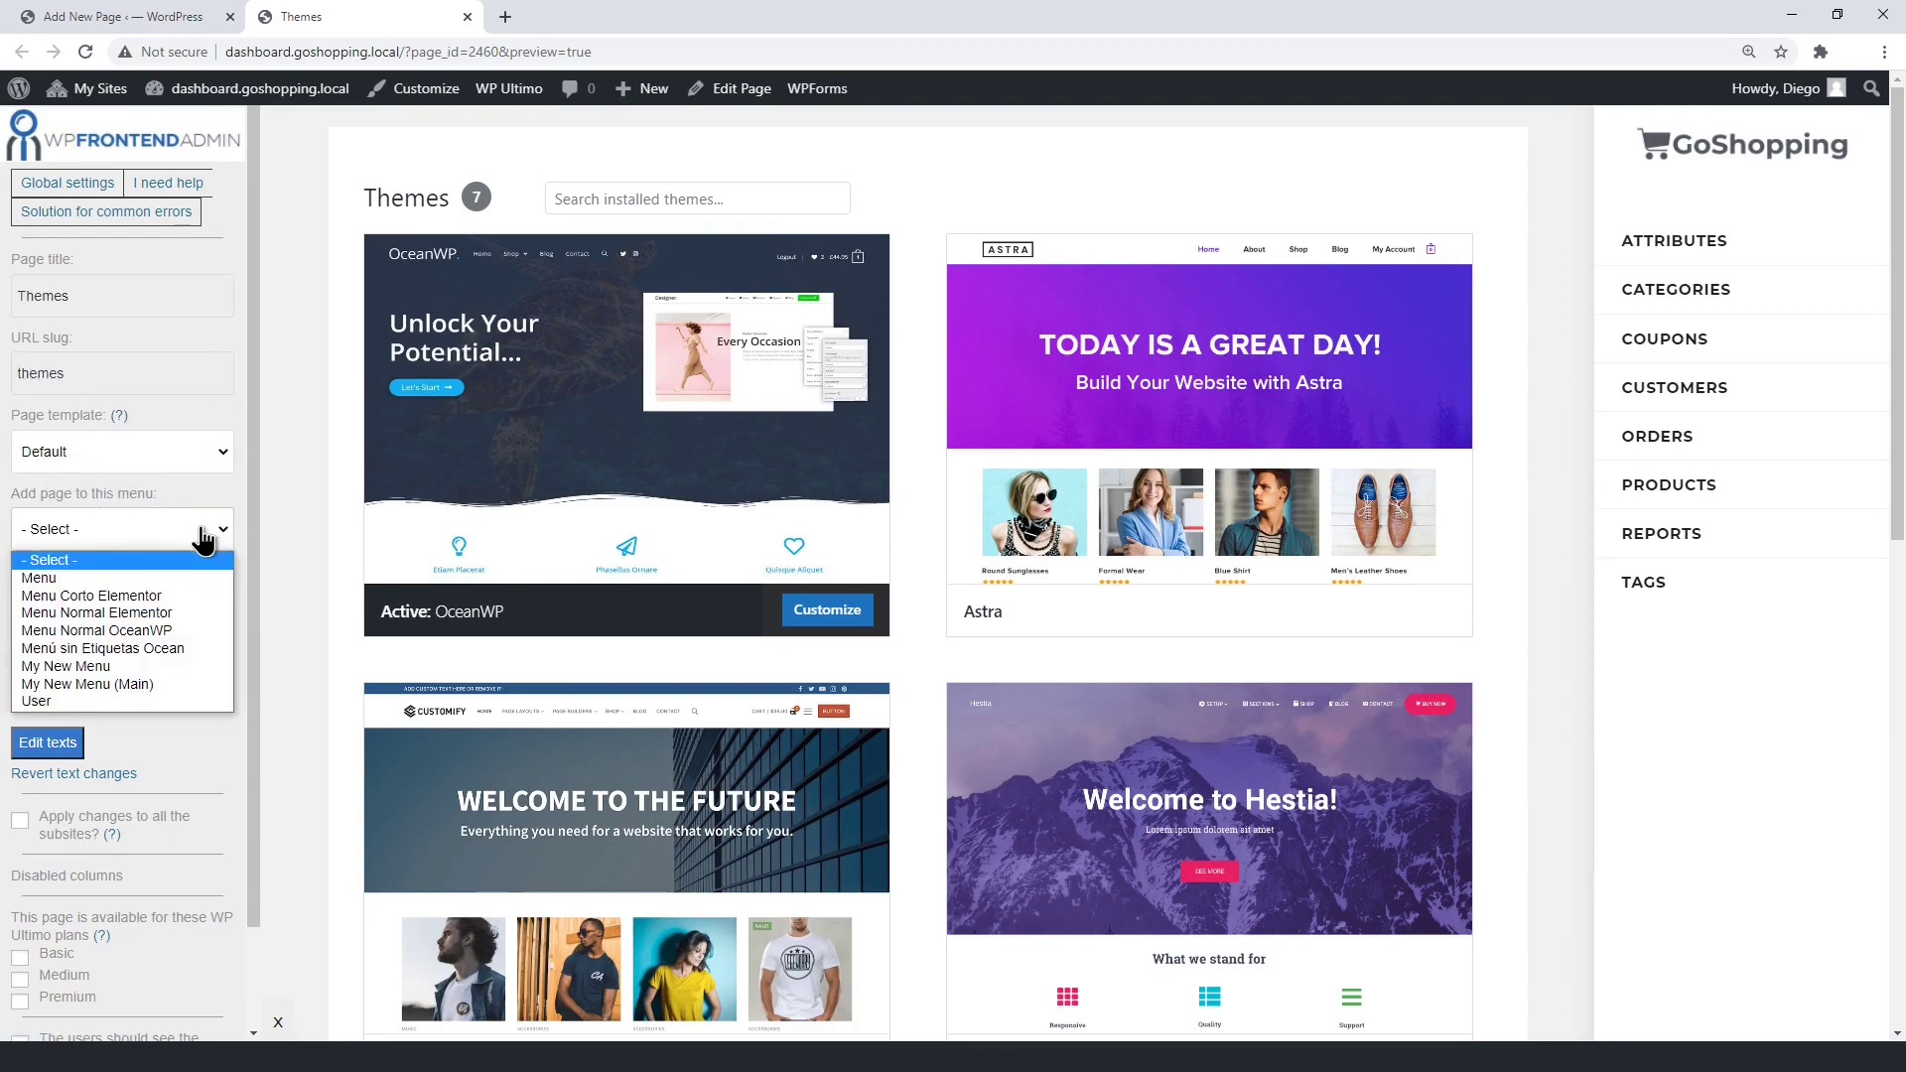
{"action": "left_click", "coordinate": [158, 687]}
Leave the Premium and Medium plan options unchecked and save the Themes settings.
{"action": "scroll", "coordinate": [259, 503], "scroll_direction": "down", "scroll_amount": 2}
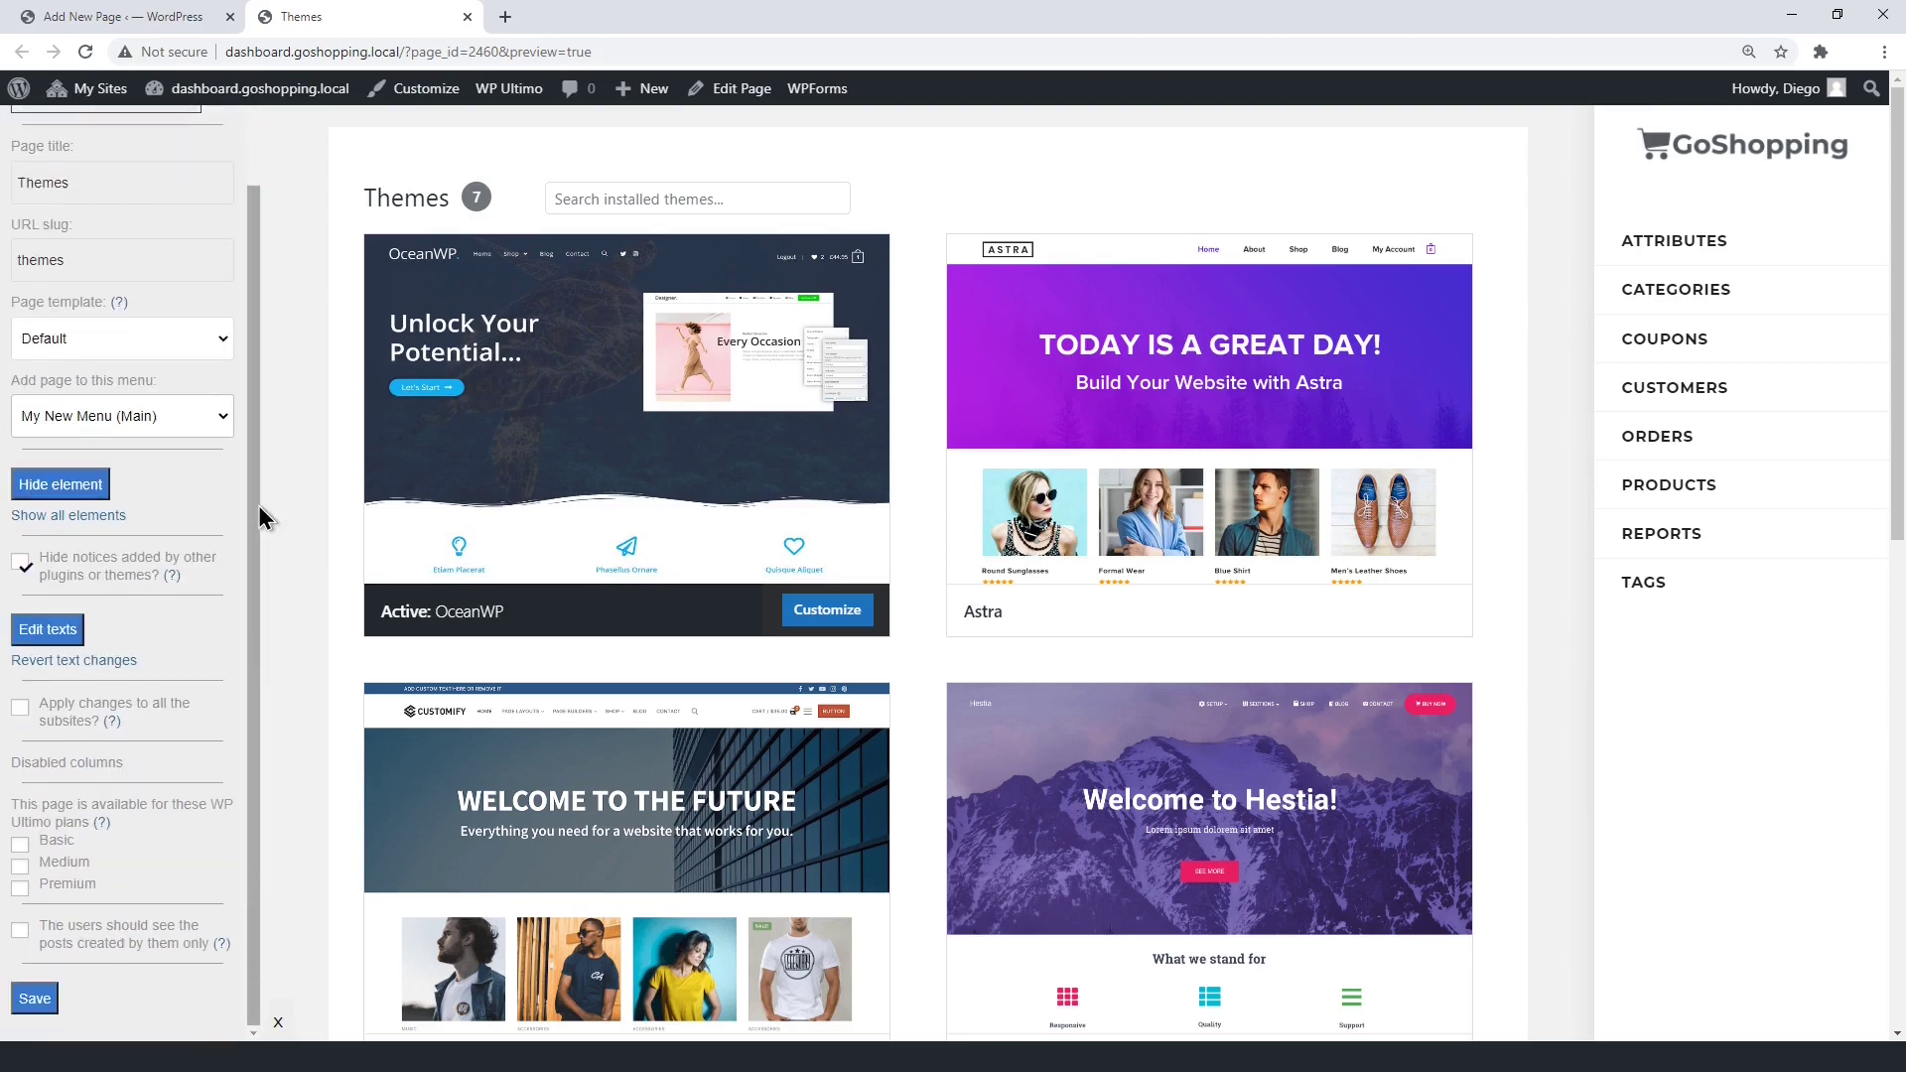
{"action": "left_click", "coordinate": [20, 888]}
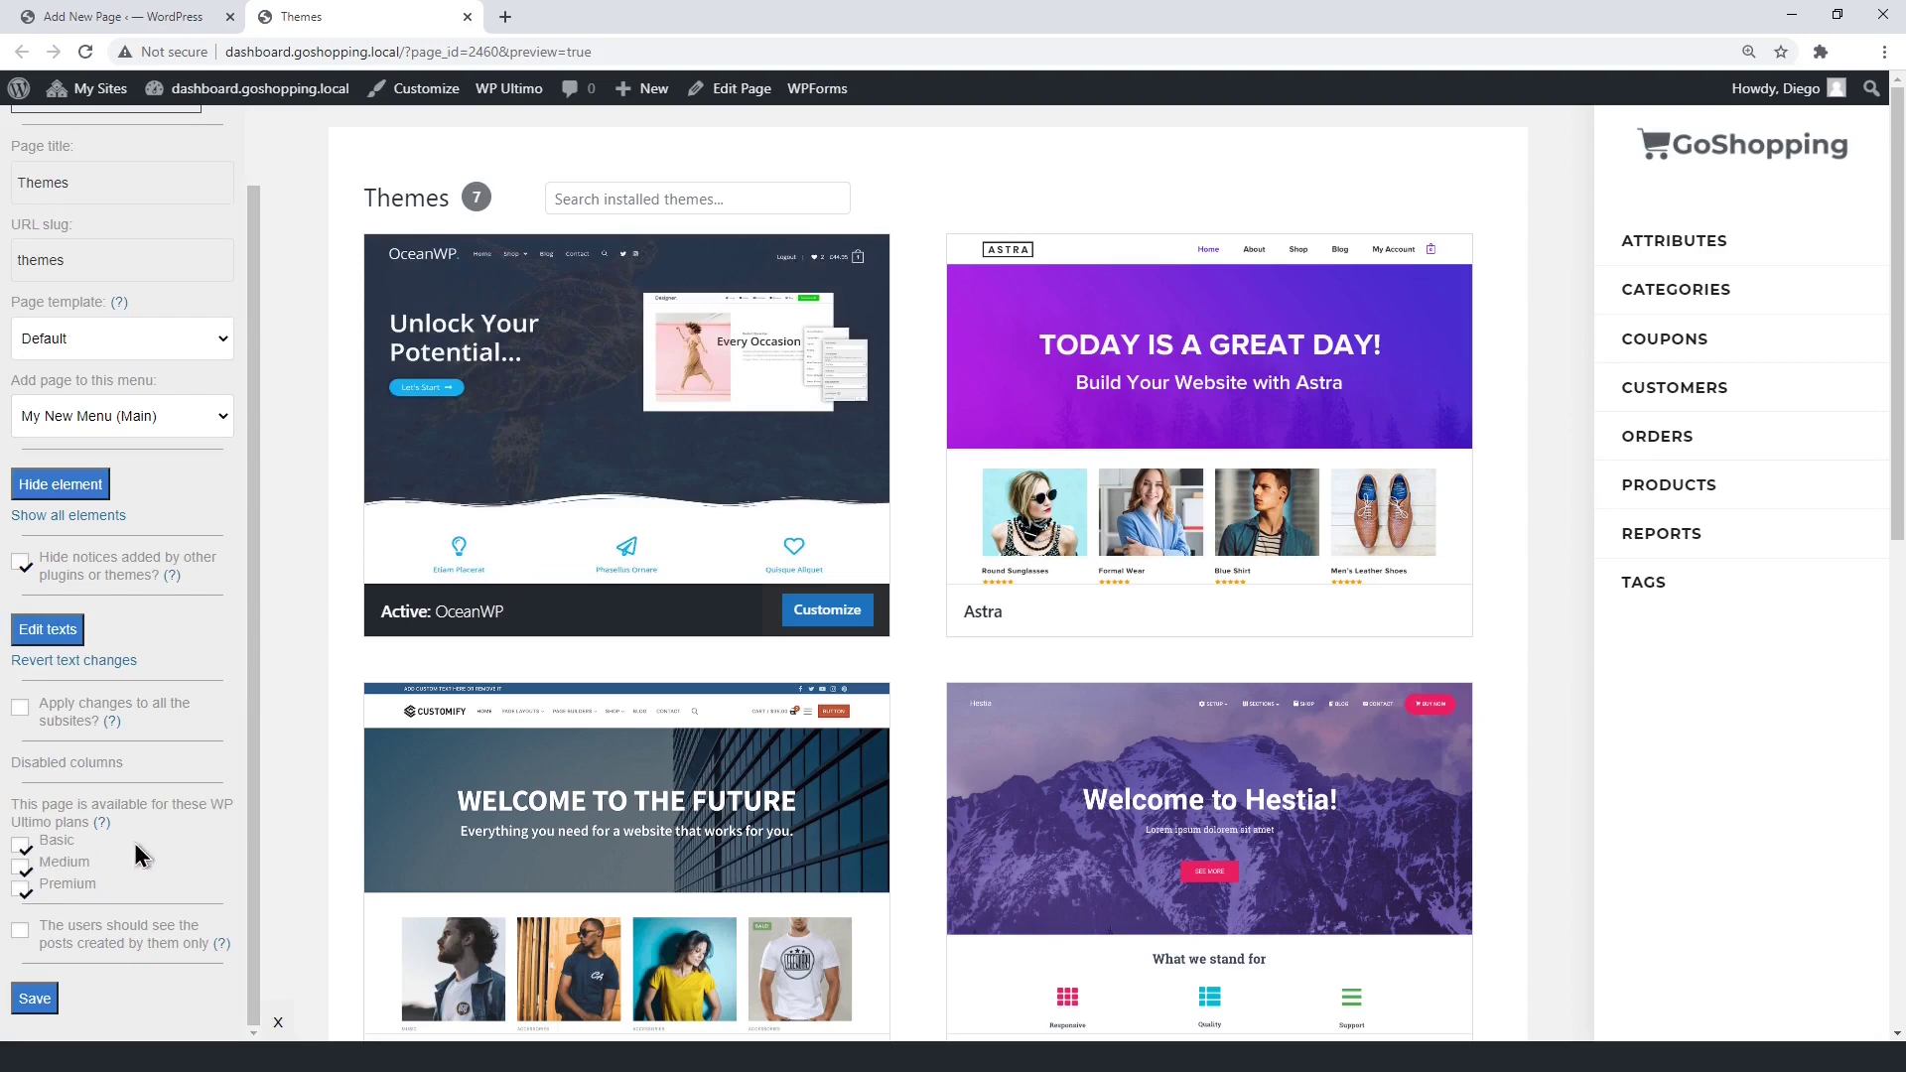
{"action": "left_click", "coordinate": [61, 862]}
{"action": "left_click", "coordinate": [20, 865]}
{"action": "left_click", "coordinate": [20, 888]}
{"action": "left_click", "coordinate": [37, 999]}
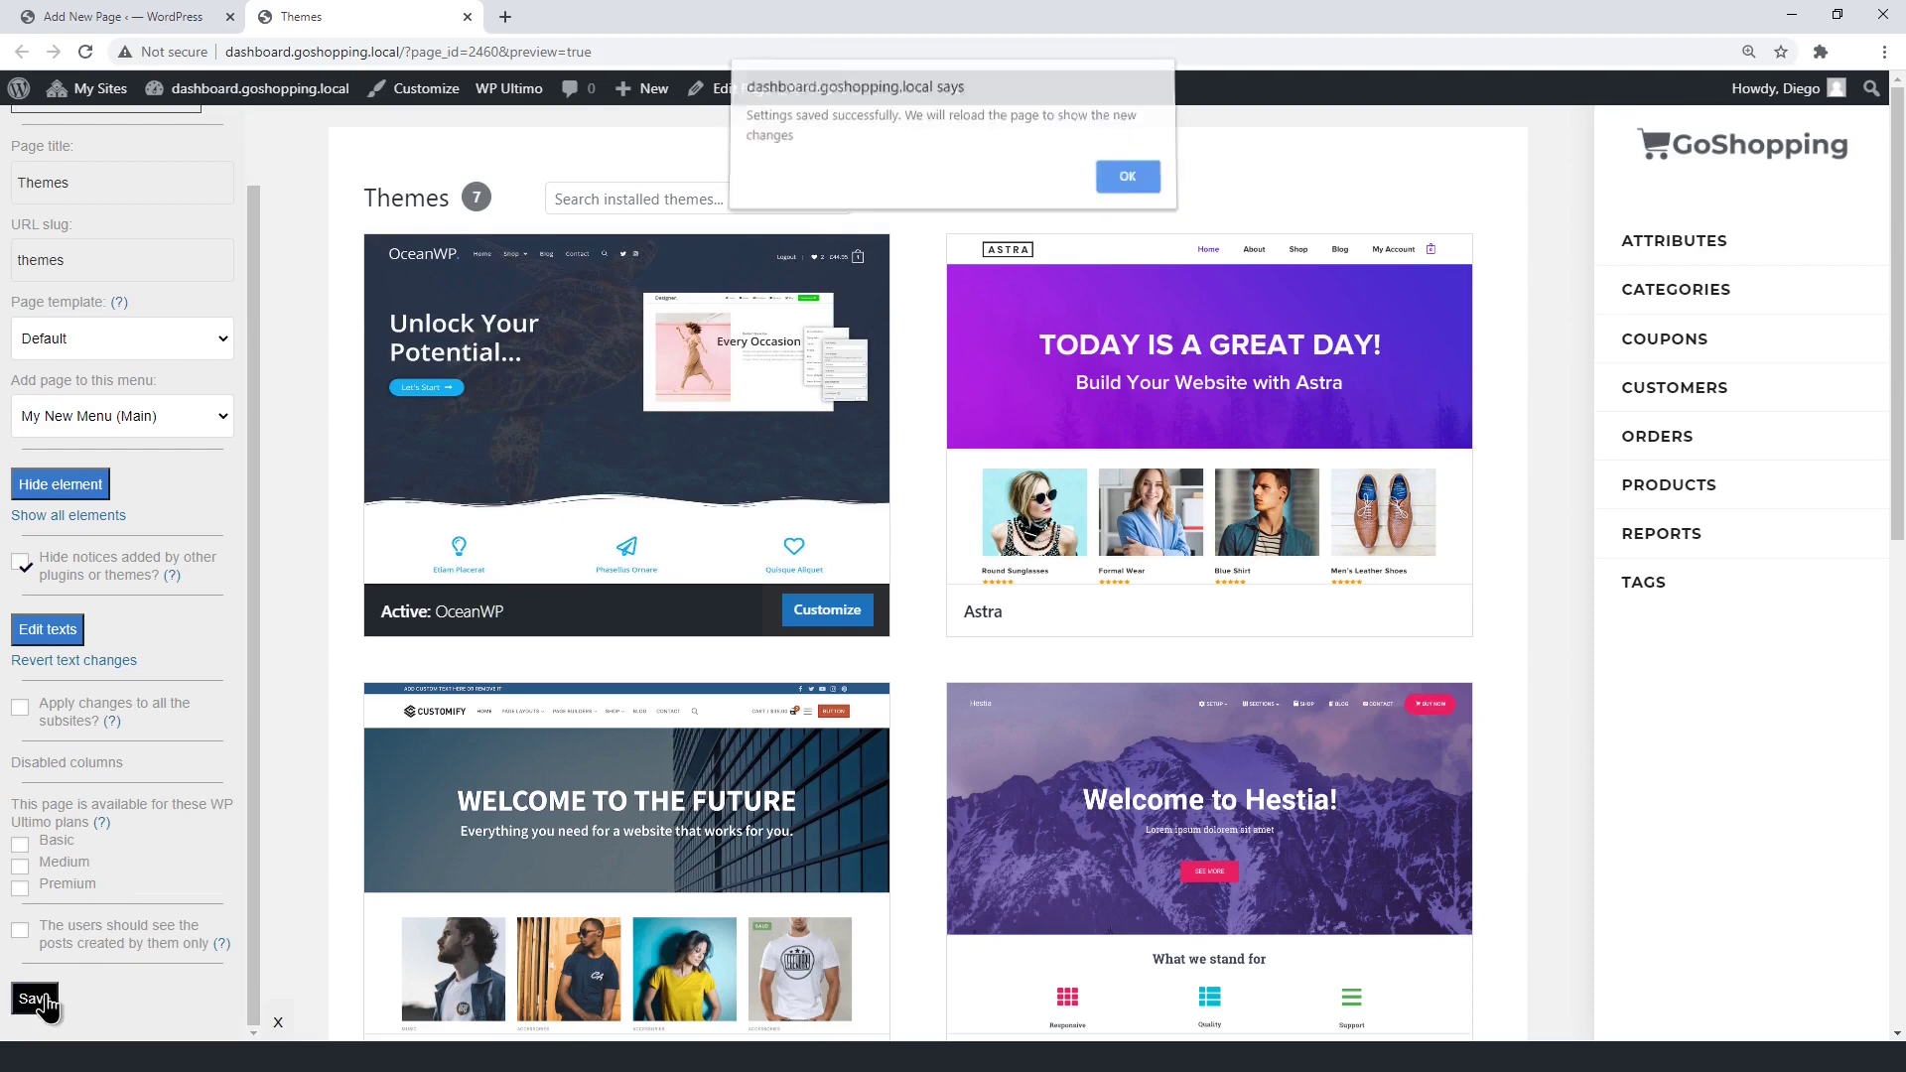
{"action": "left_click", "coordinate": [1130, 186]}
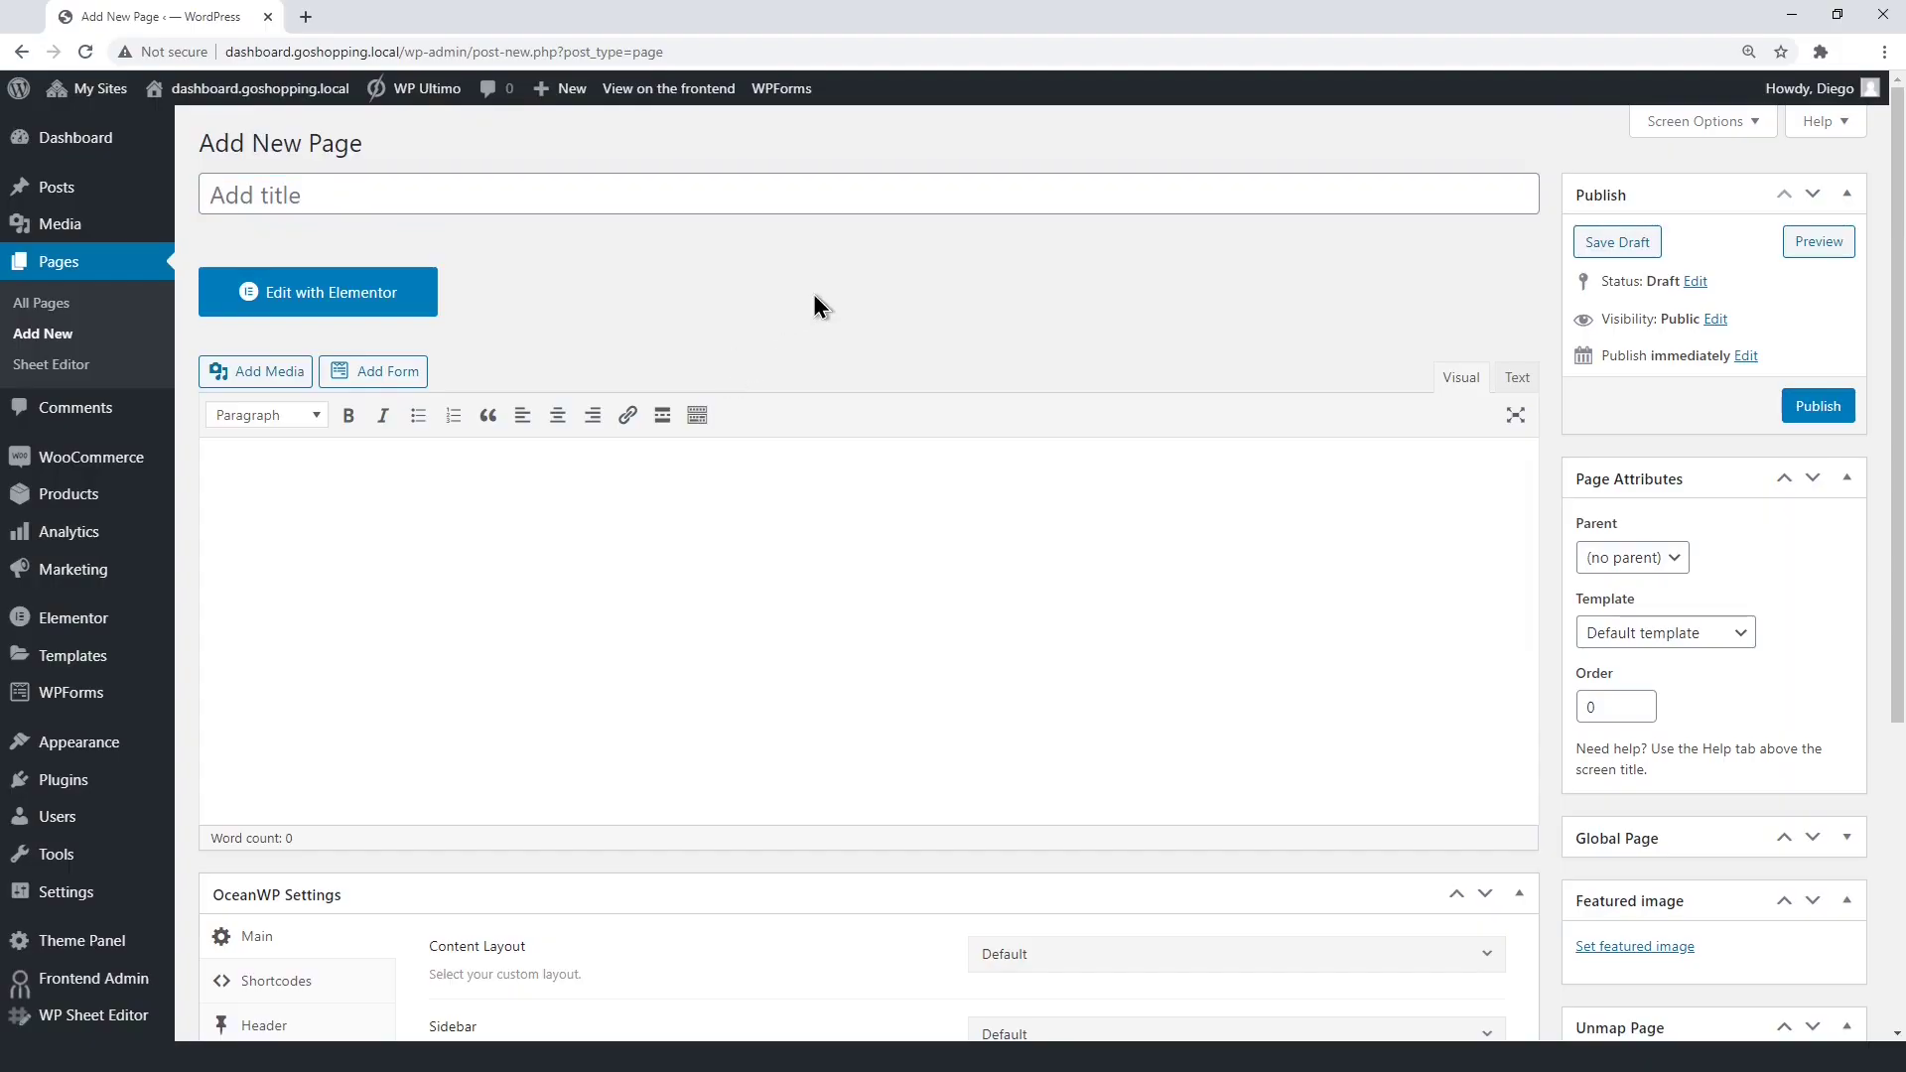
Title the page 'Customizer', paste the page_url="/customize.php" shortcode, and preview it.
{"action": "left_click", "coordinate": [488, 197]}
{"action": "type", "text": "Cu"}
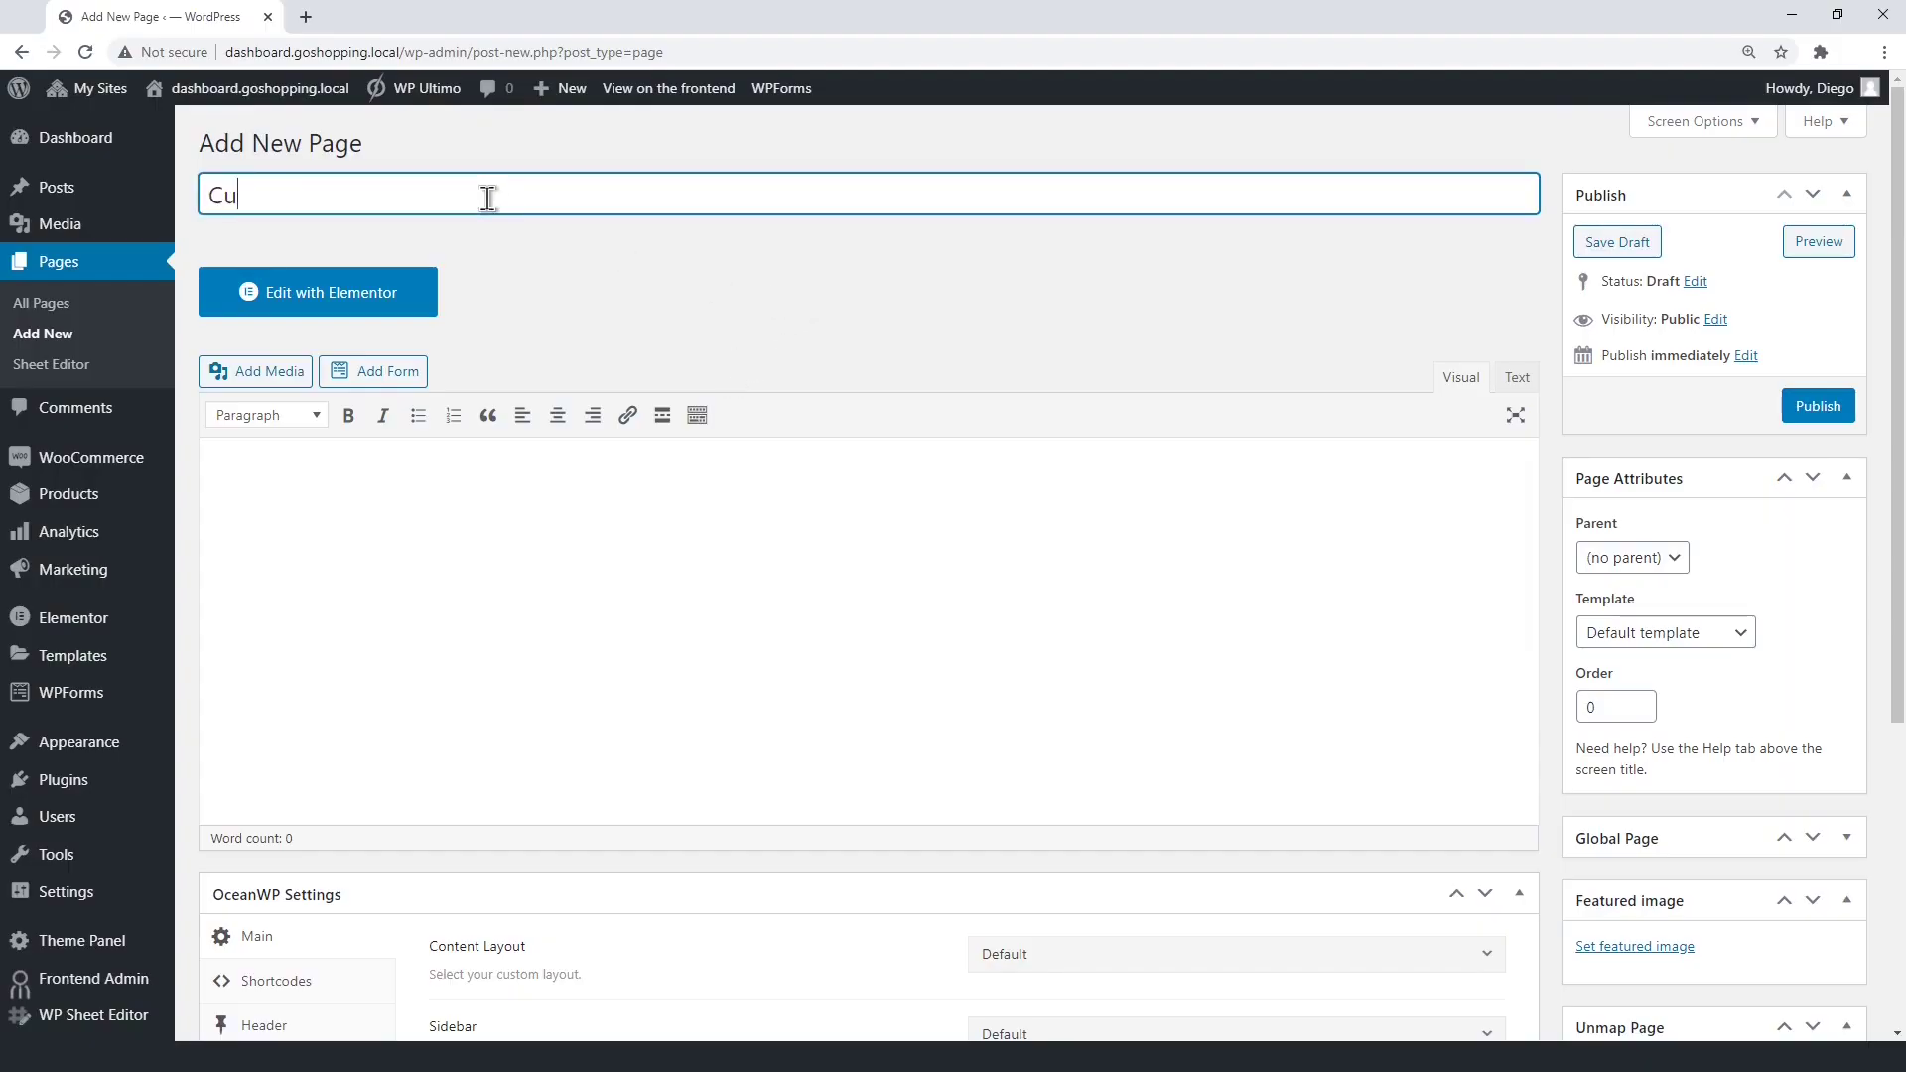
{"action": "type", "text": "stomizer"}
{"action": "left_click", "coordinate": [592, 472]}
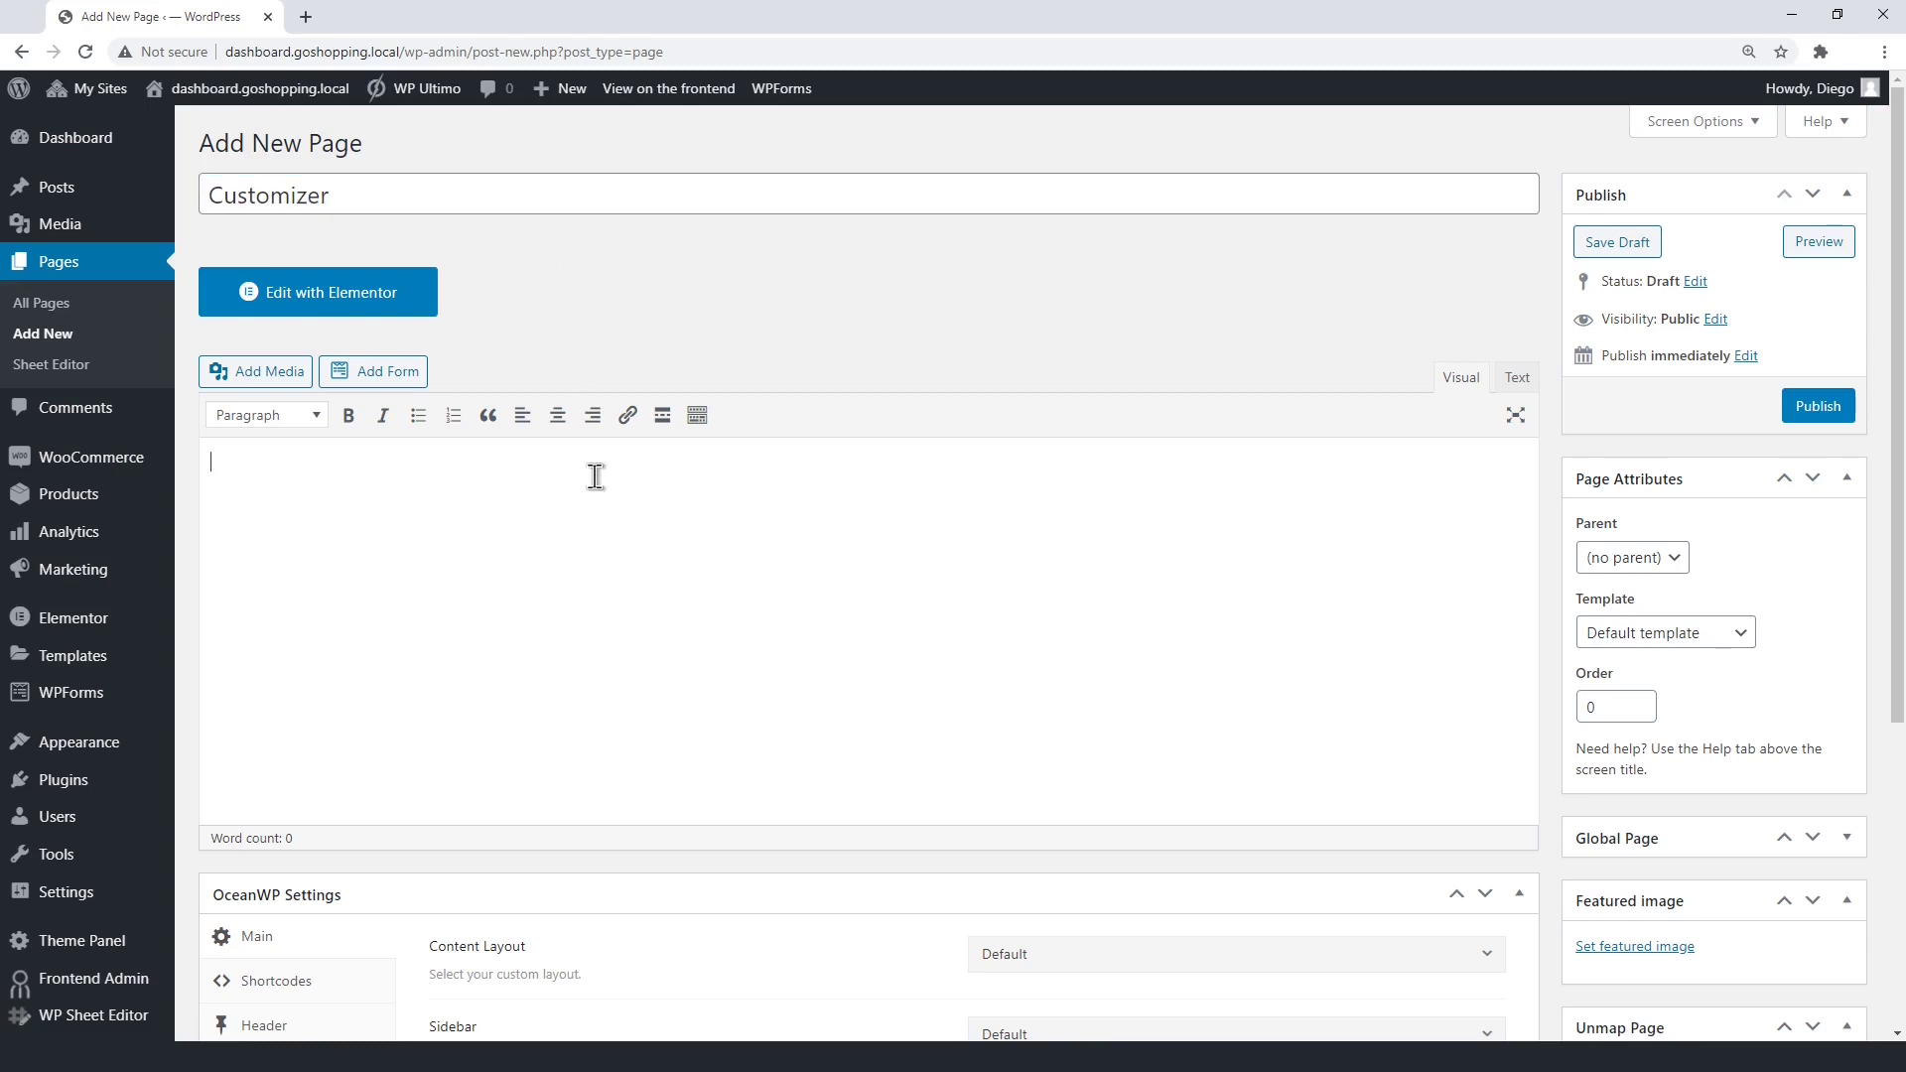
{"action": "type", "text": "[vg_display_admin_page page_url=\"/customize.php\"]"}
{"action": "left_click_drag", "start_coordinate": [496, 463], "coordinate": [632, 464]}
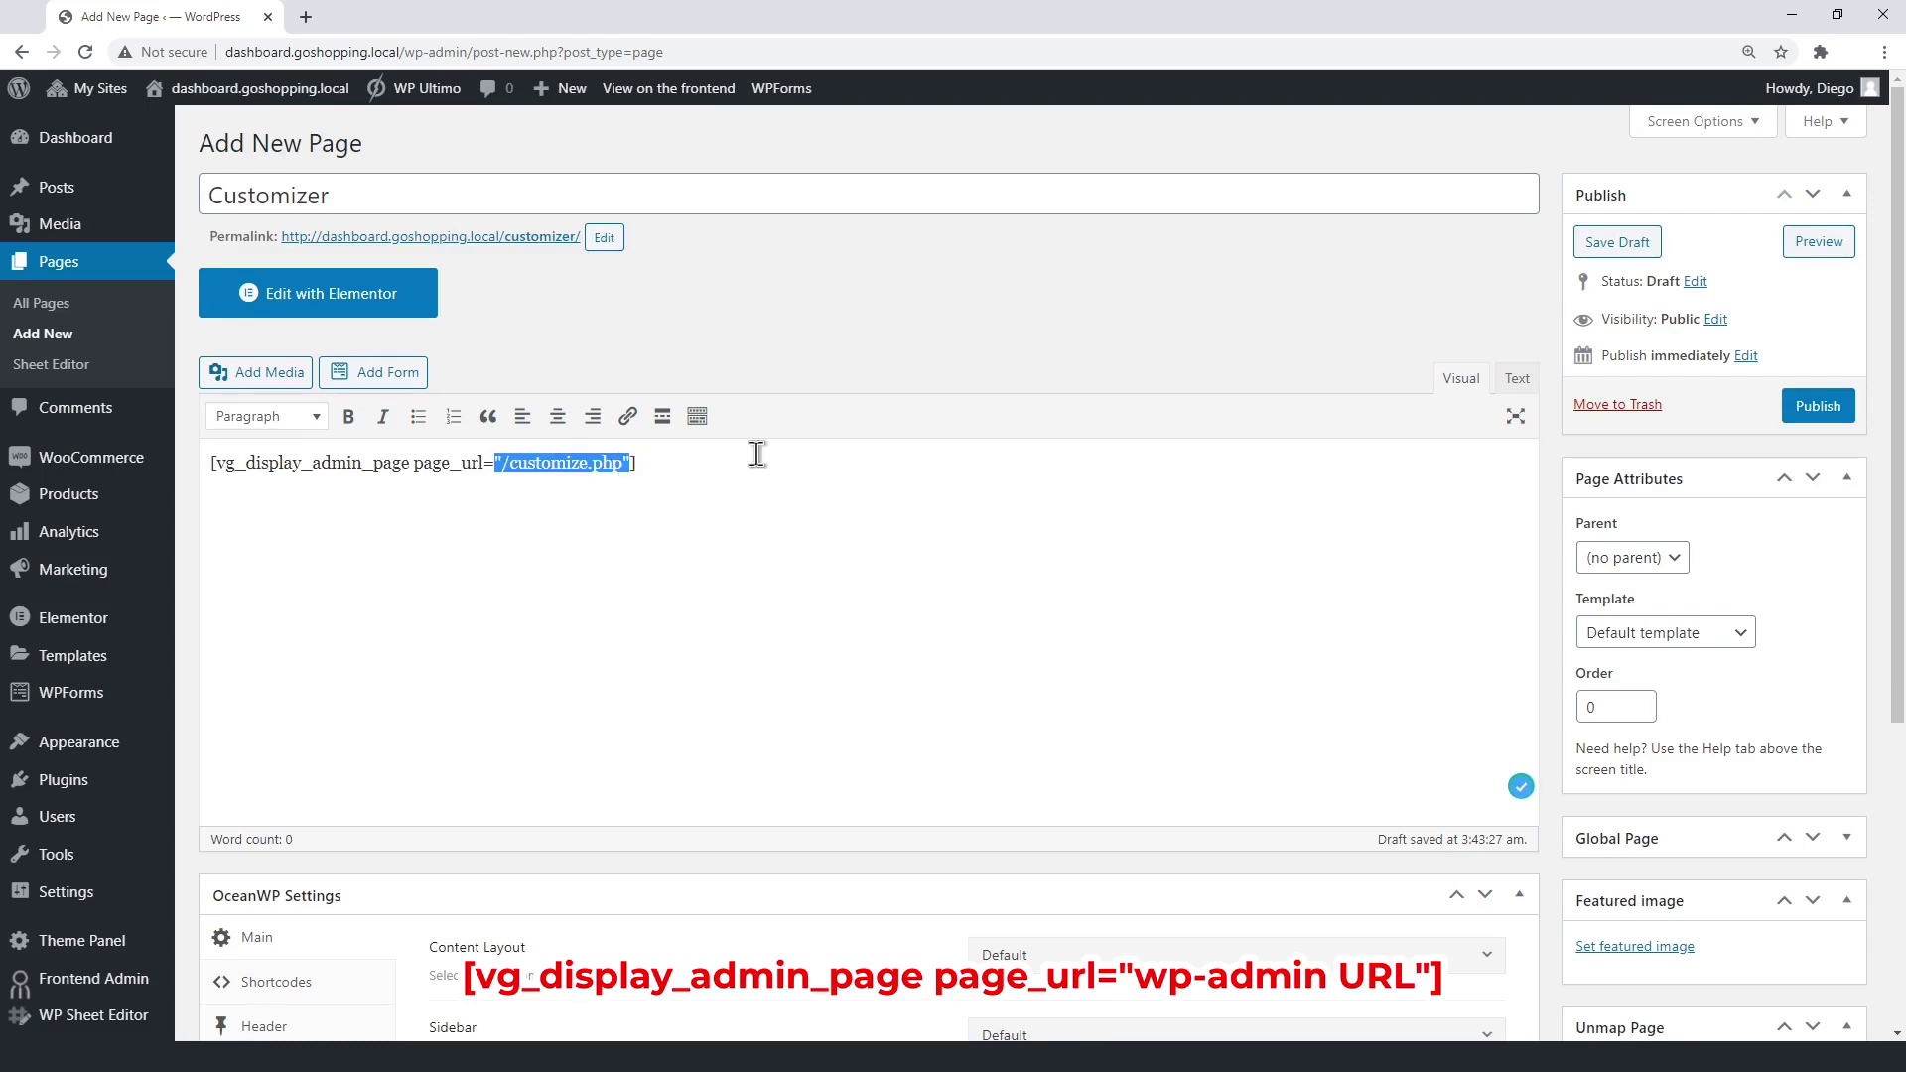
{"action": "left_click", "coordinate": [1804, 242]}
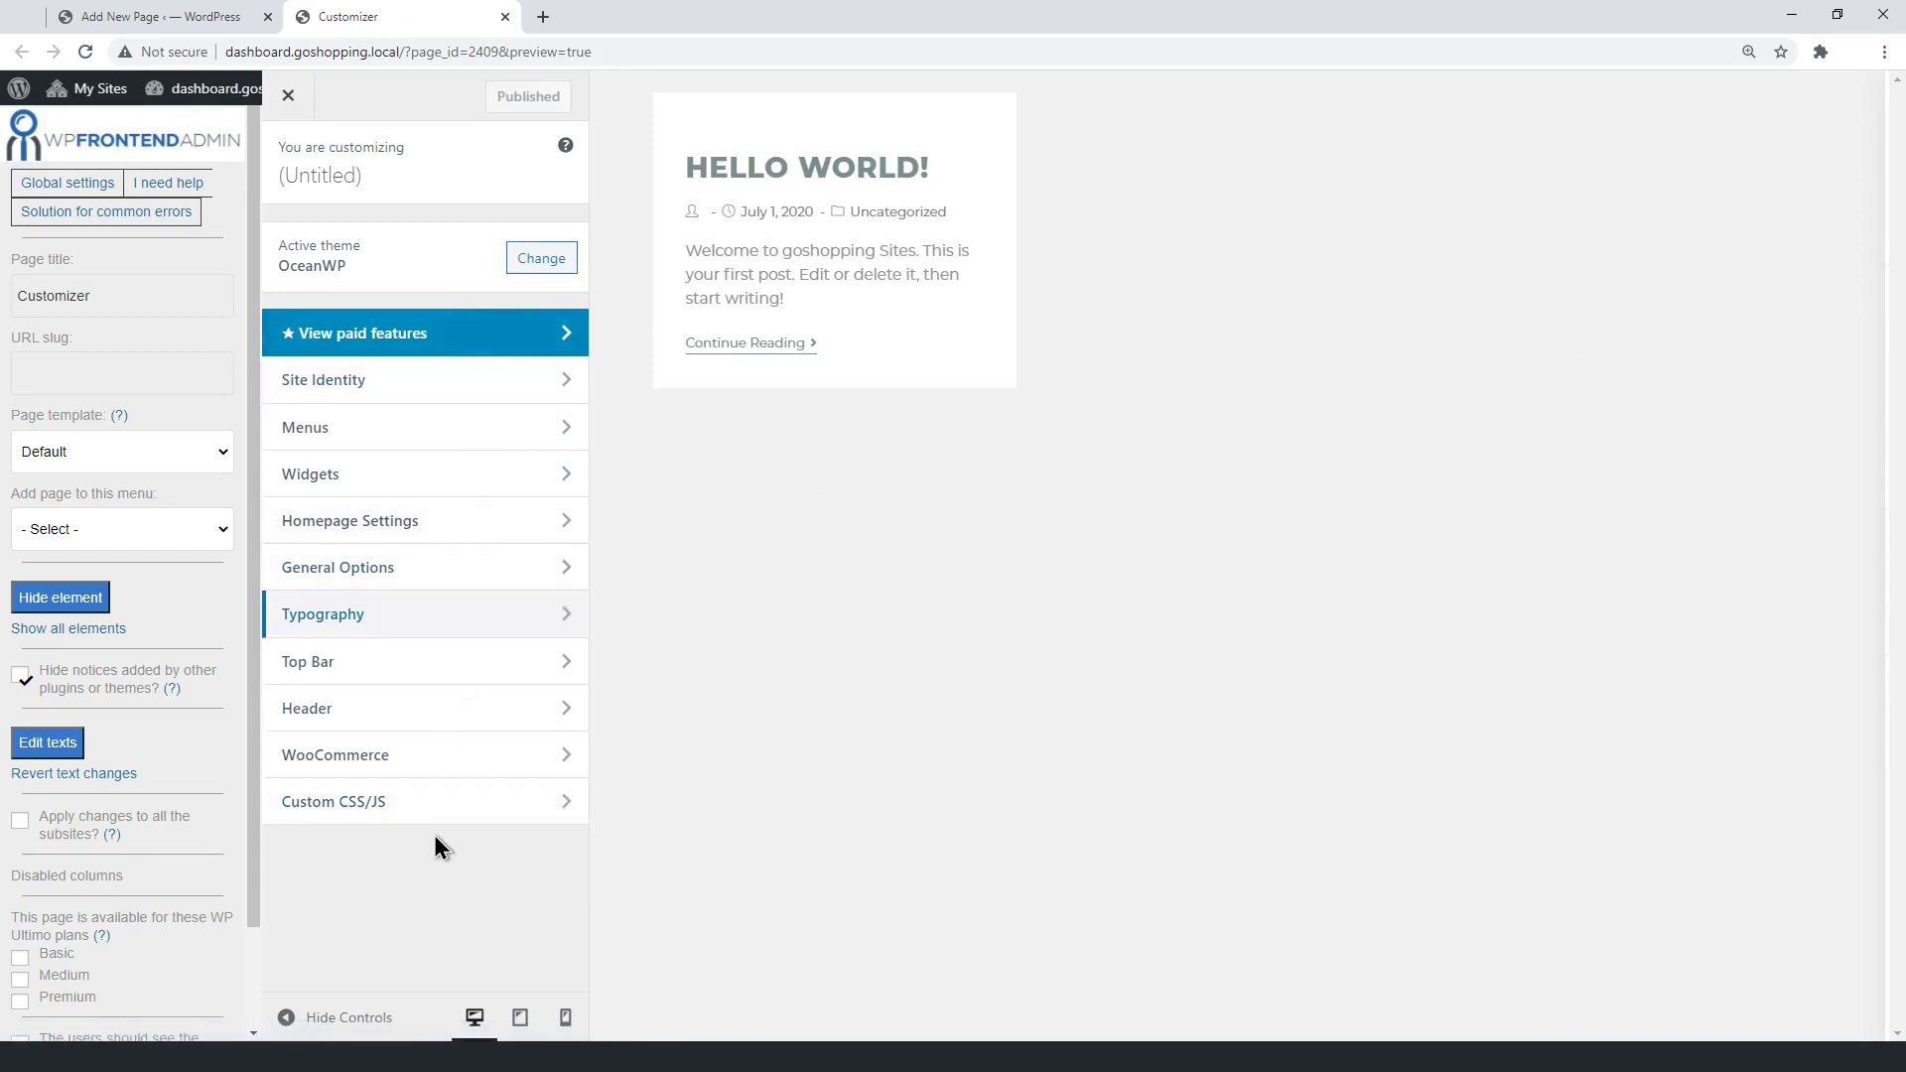
Give the page slug 'customizer', Default template, and add it to My New Menu.
{"action": "left_click", "coordinate": [151, 370]}
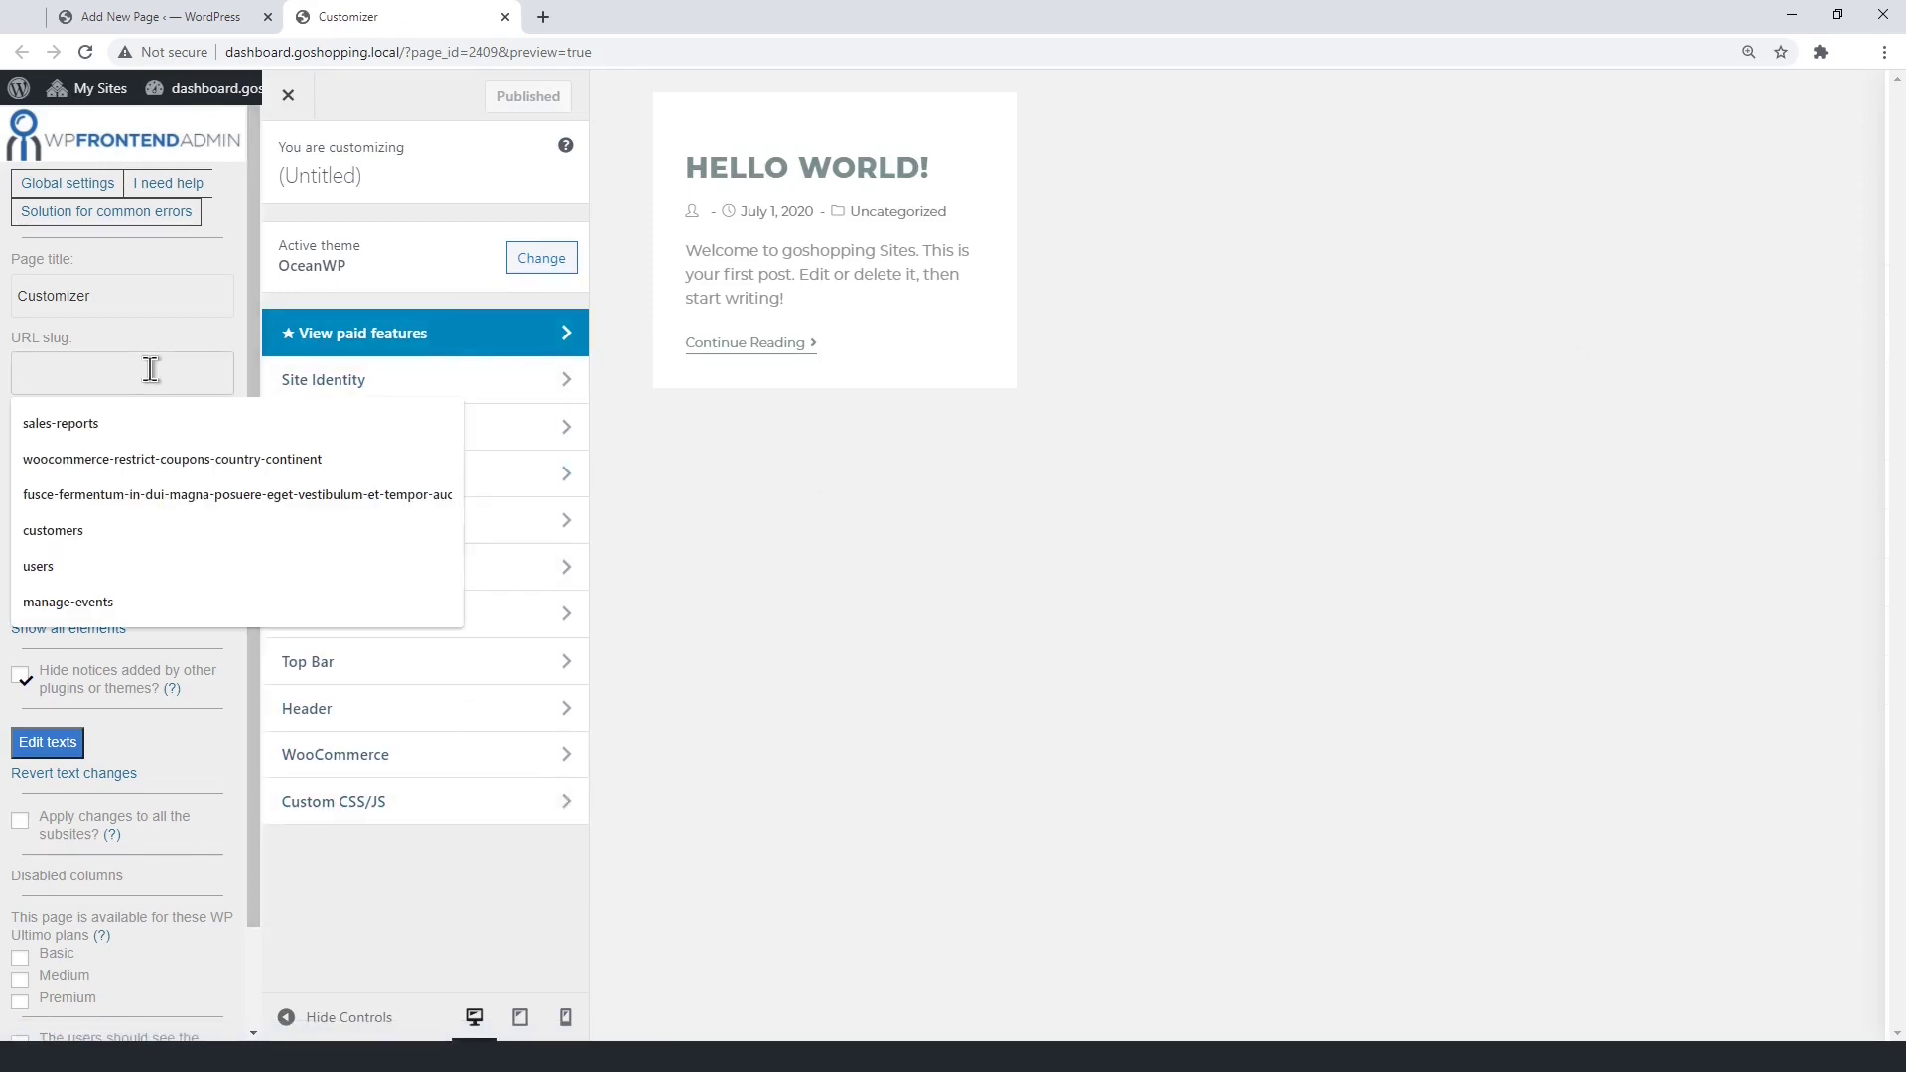
{"action": "type", "text": "customizer"}
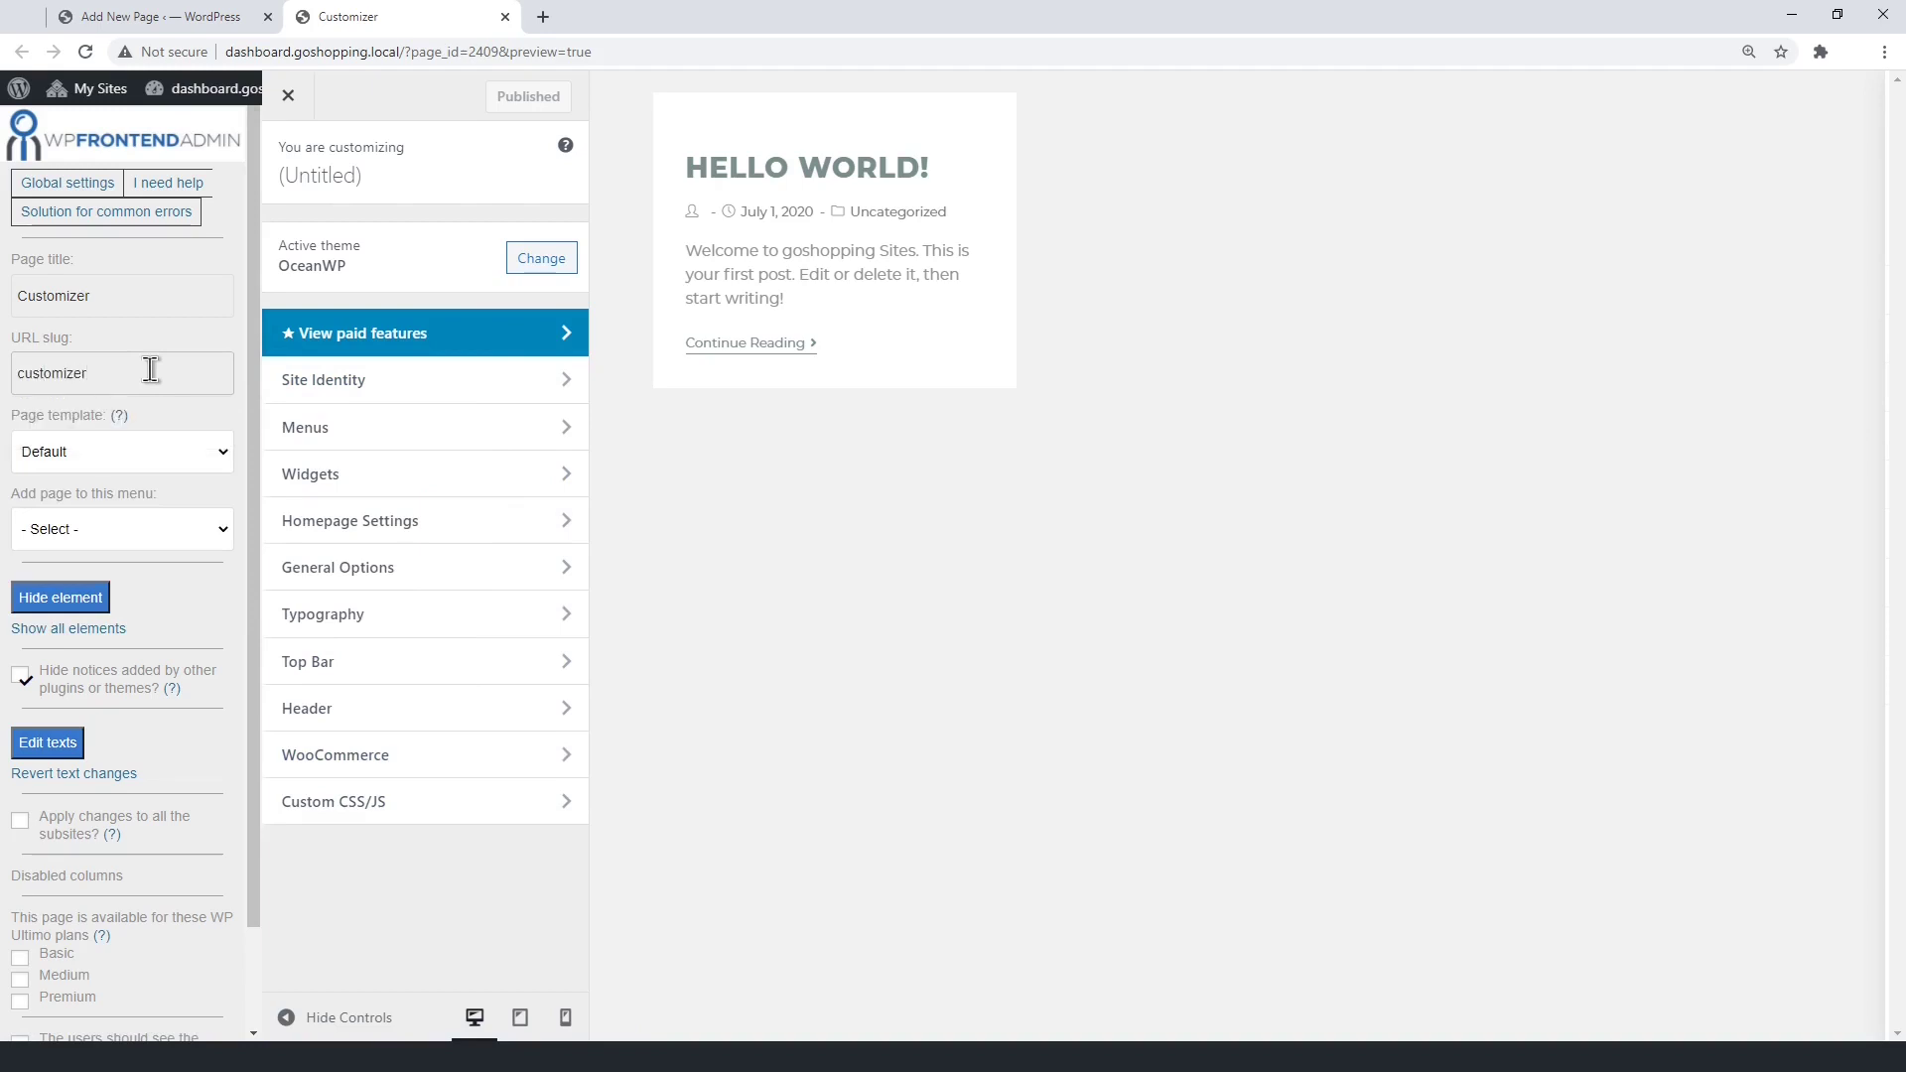
{"action": "left_click", "coordinate": [161, 455]}
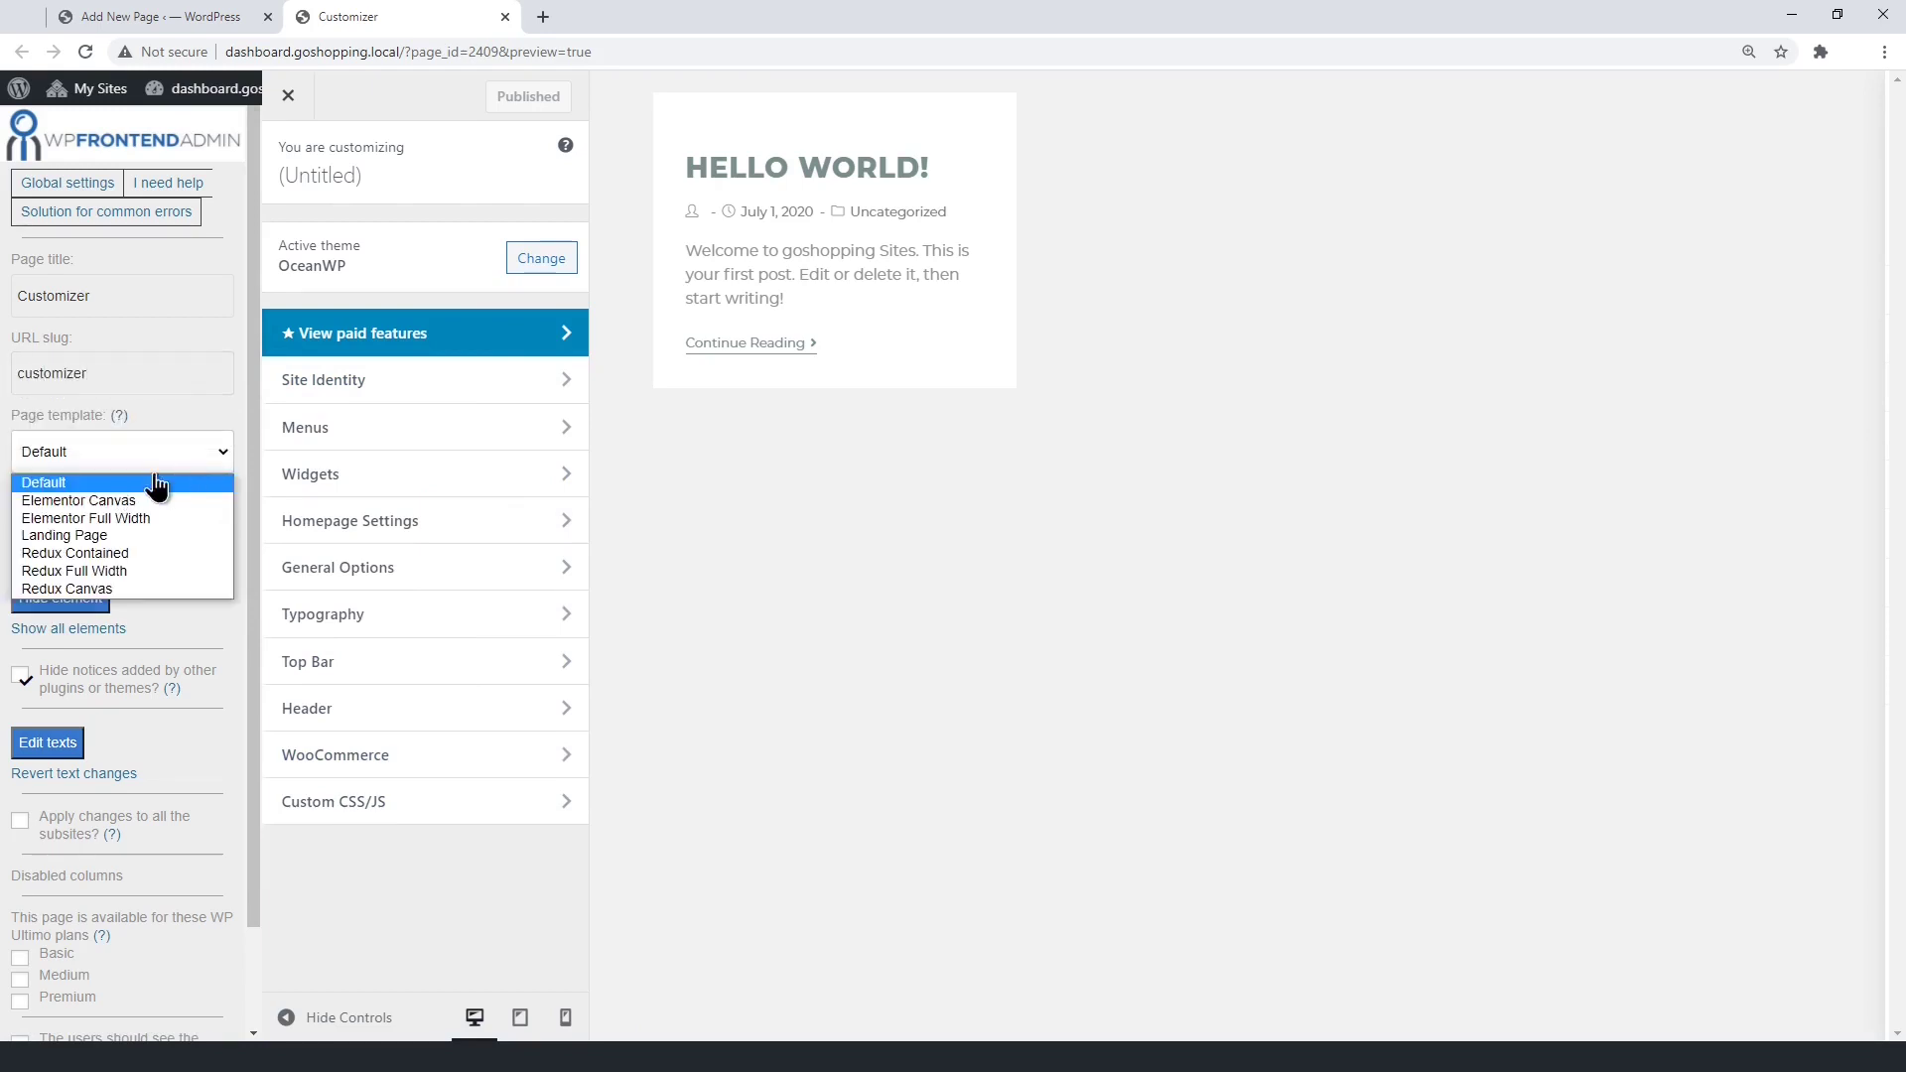
{"action": "left_click", "coordinate": [156, 484]}
{"action": "left_click", "coordinate": [157, 541]}
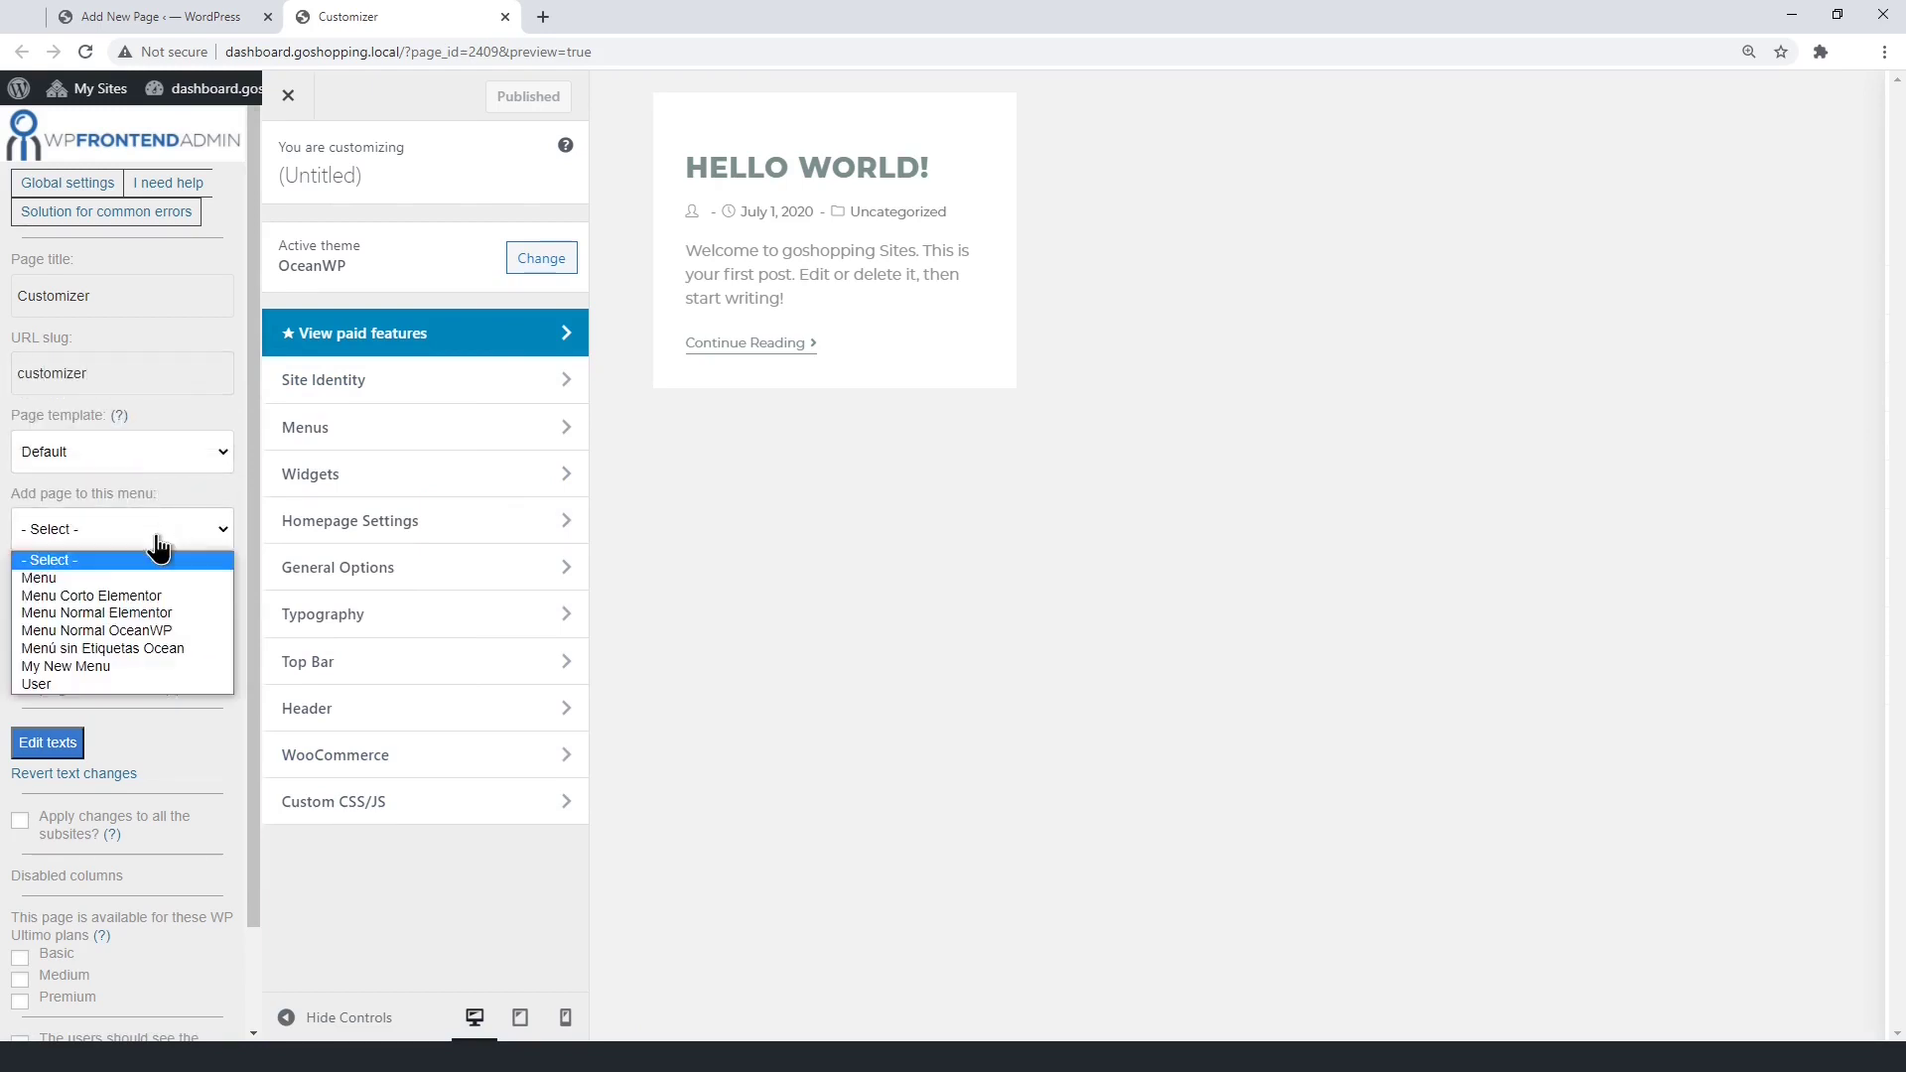
{"action": "left_click", "coordinate": [134, 668]}
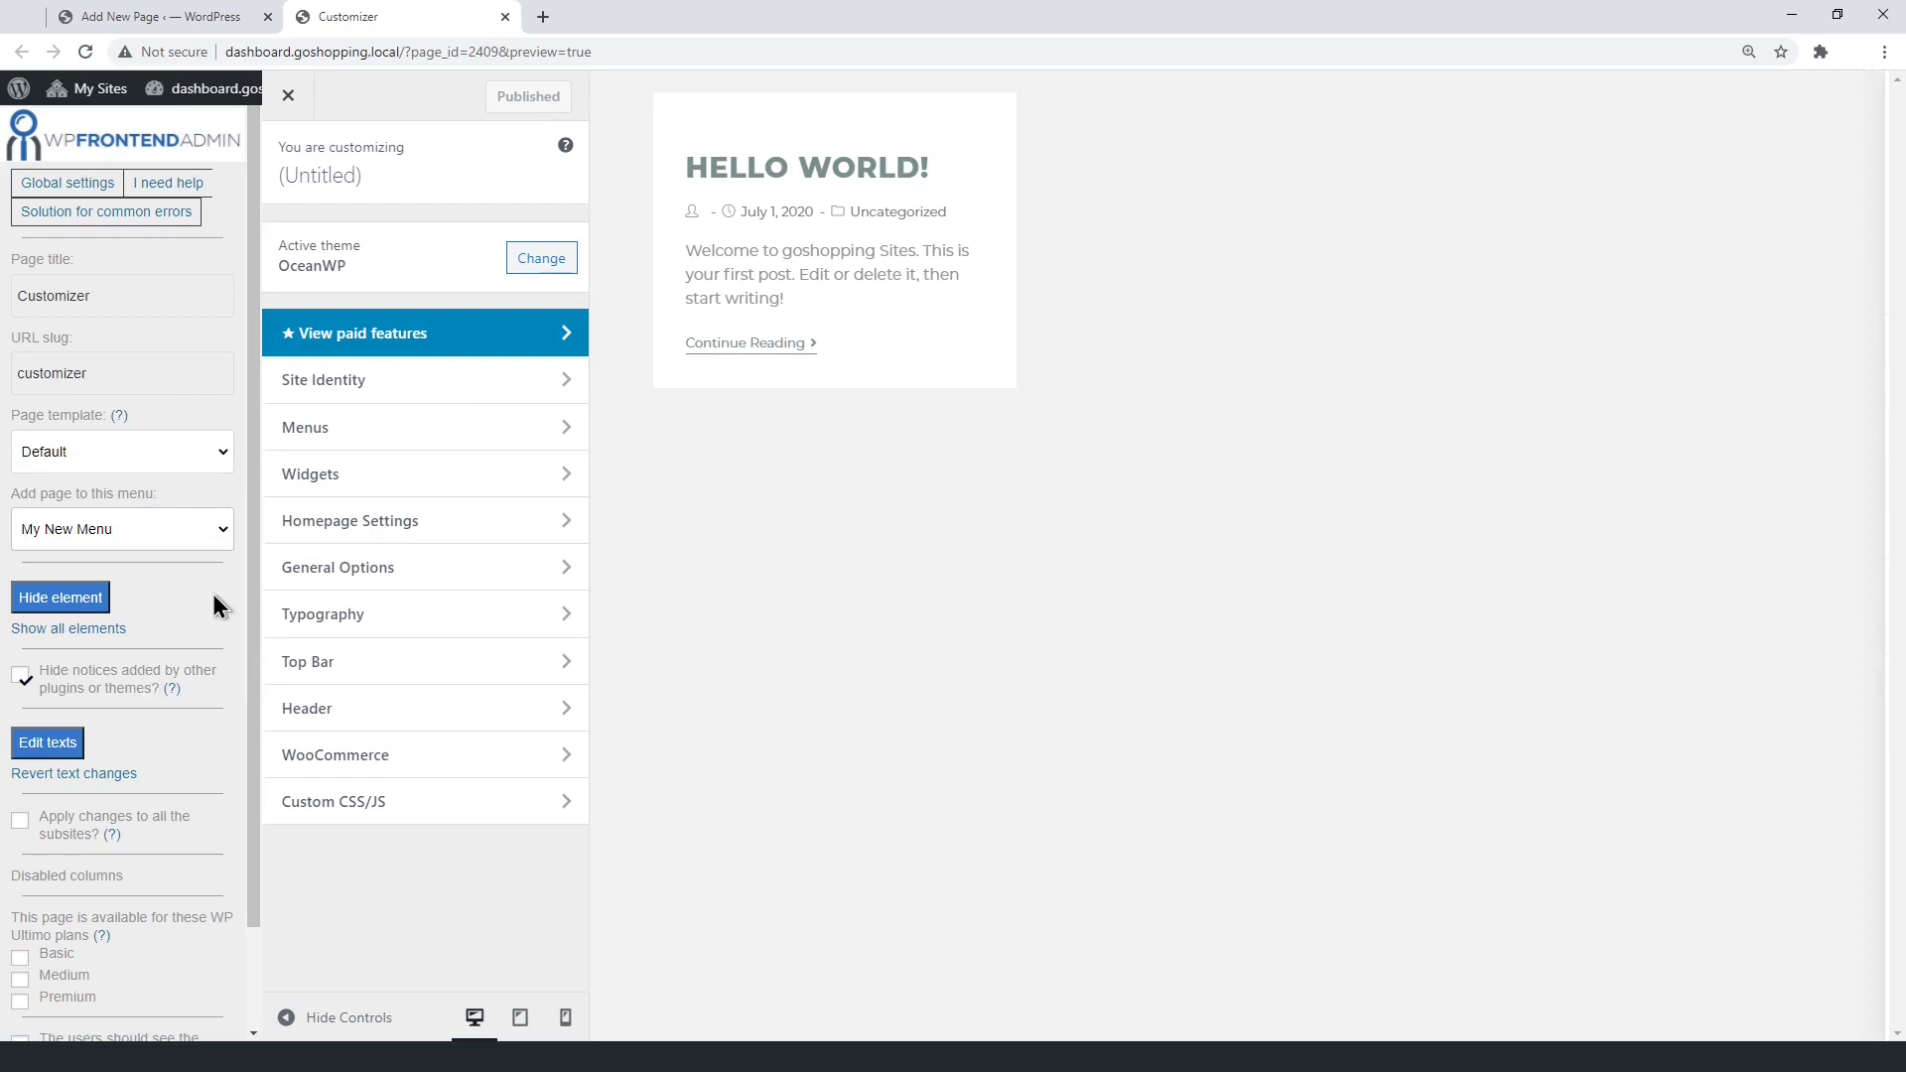
Hide the View paid features and Custom CSS/JS rows in the embedded Customizer.
{"action": "left_click", "coordinate": [103, 598]}
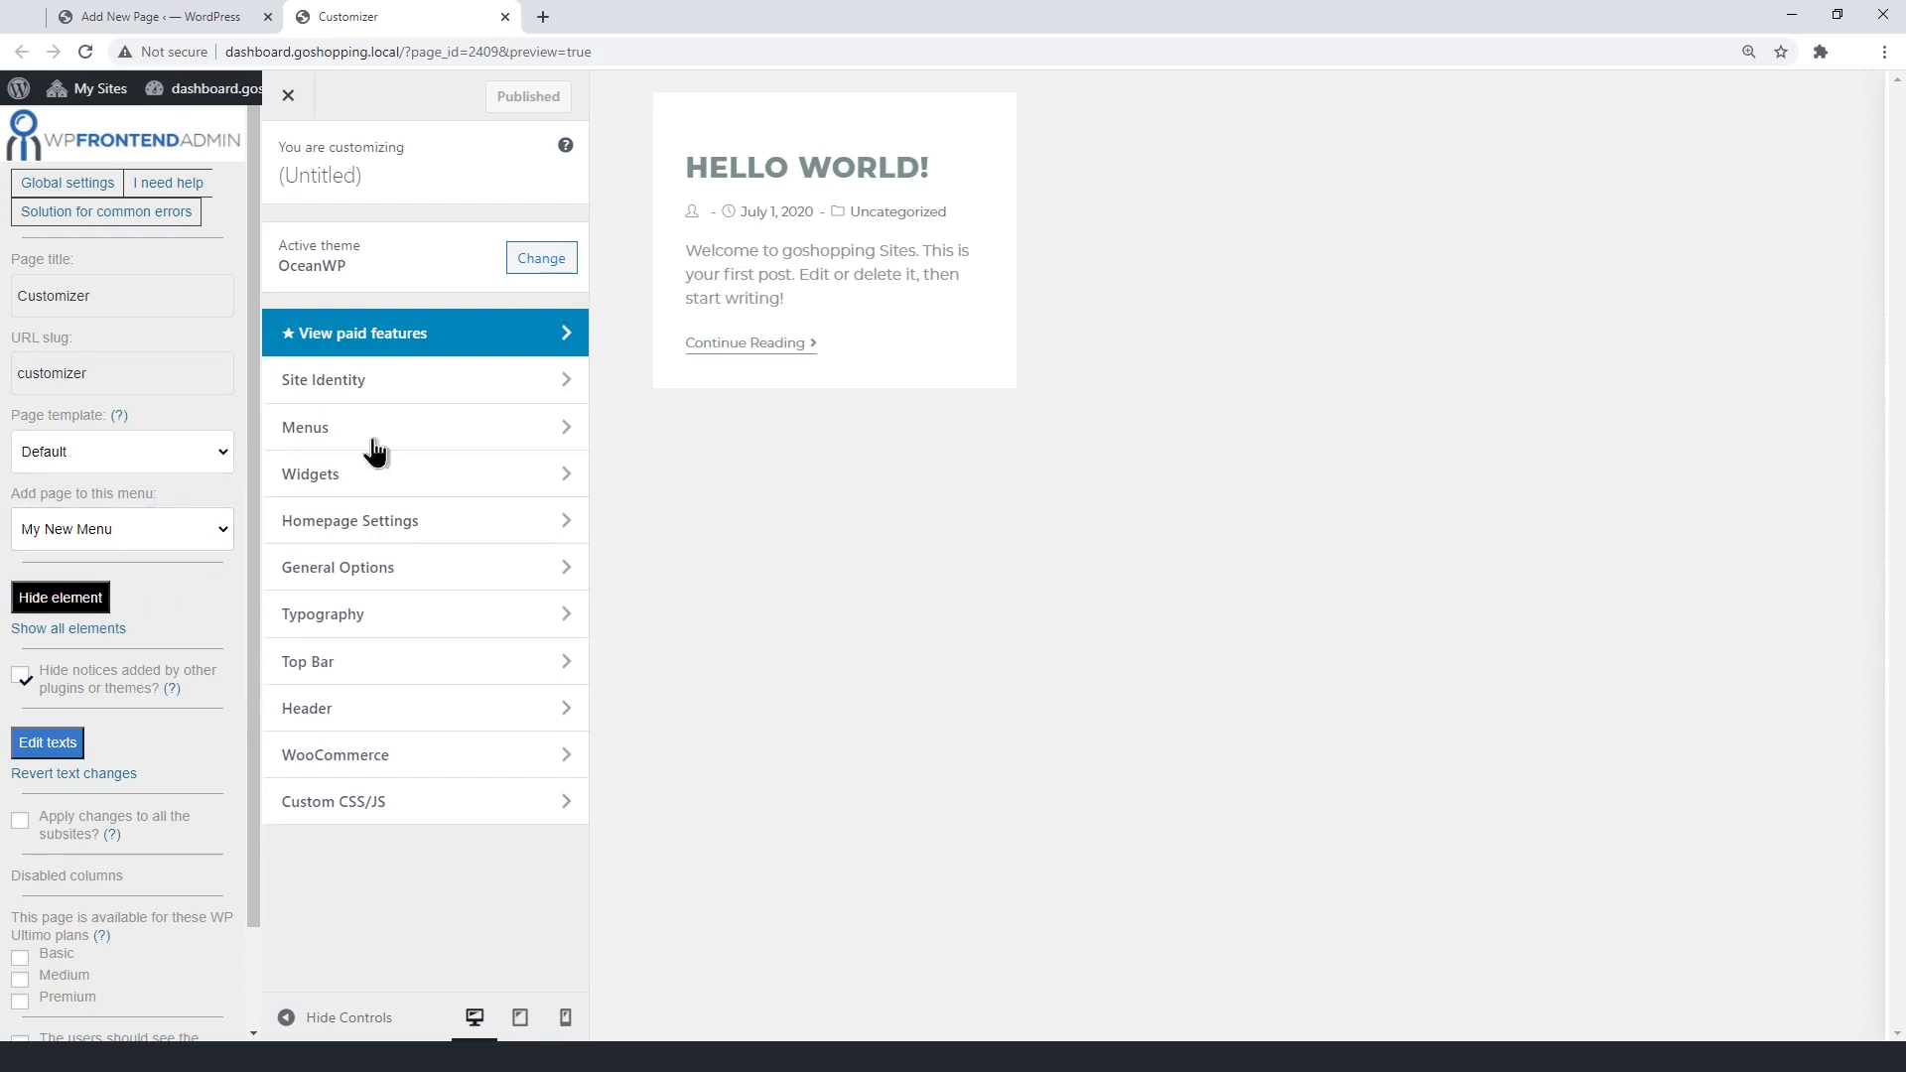
{"action": "left_click", "coordinate": [533, 323]}
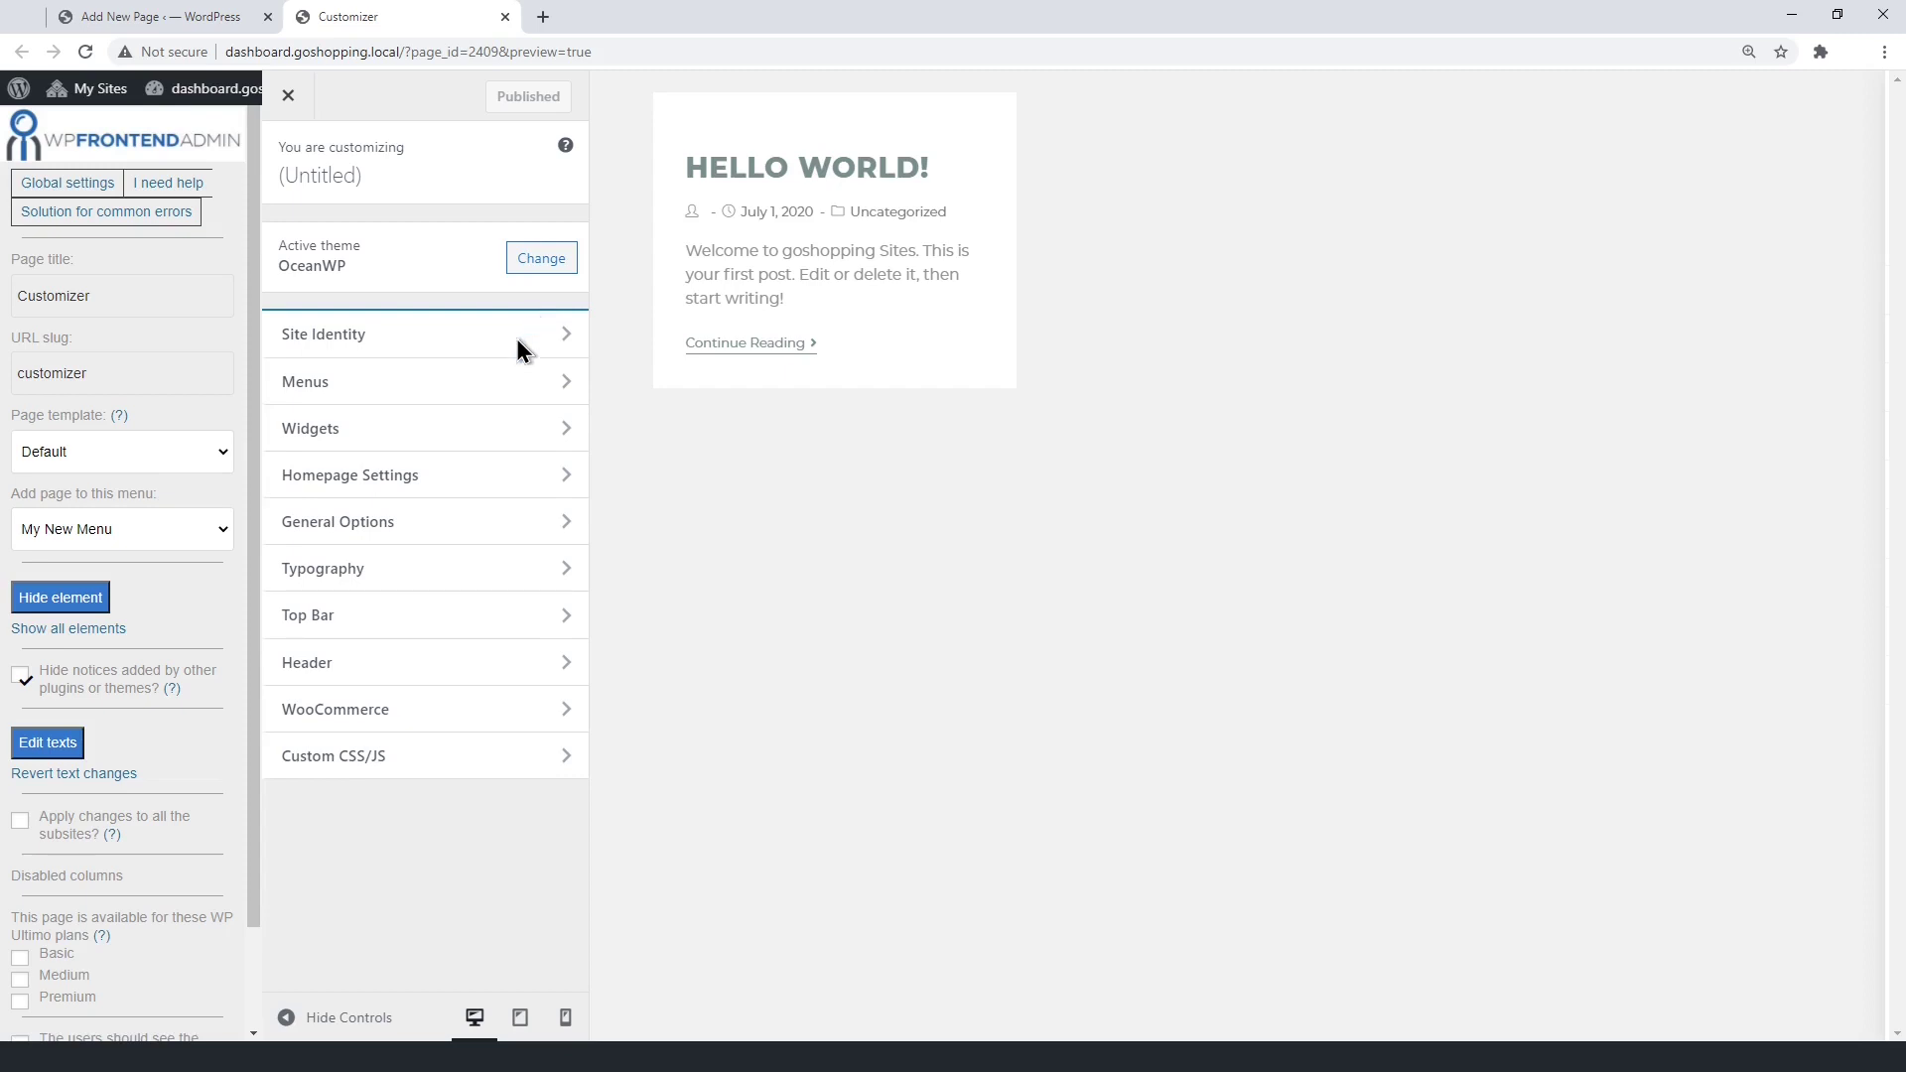
{"action": "left_click", "coordinate": [100, 601]}
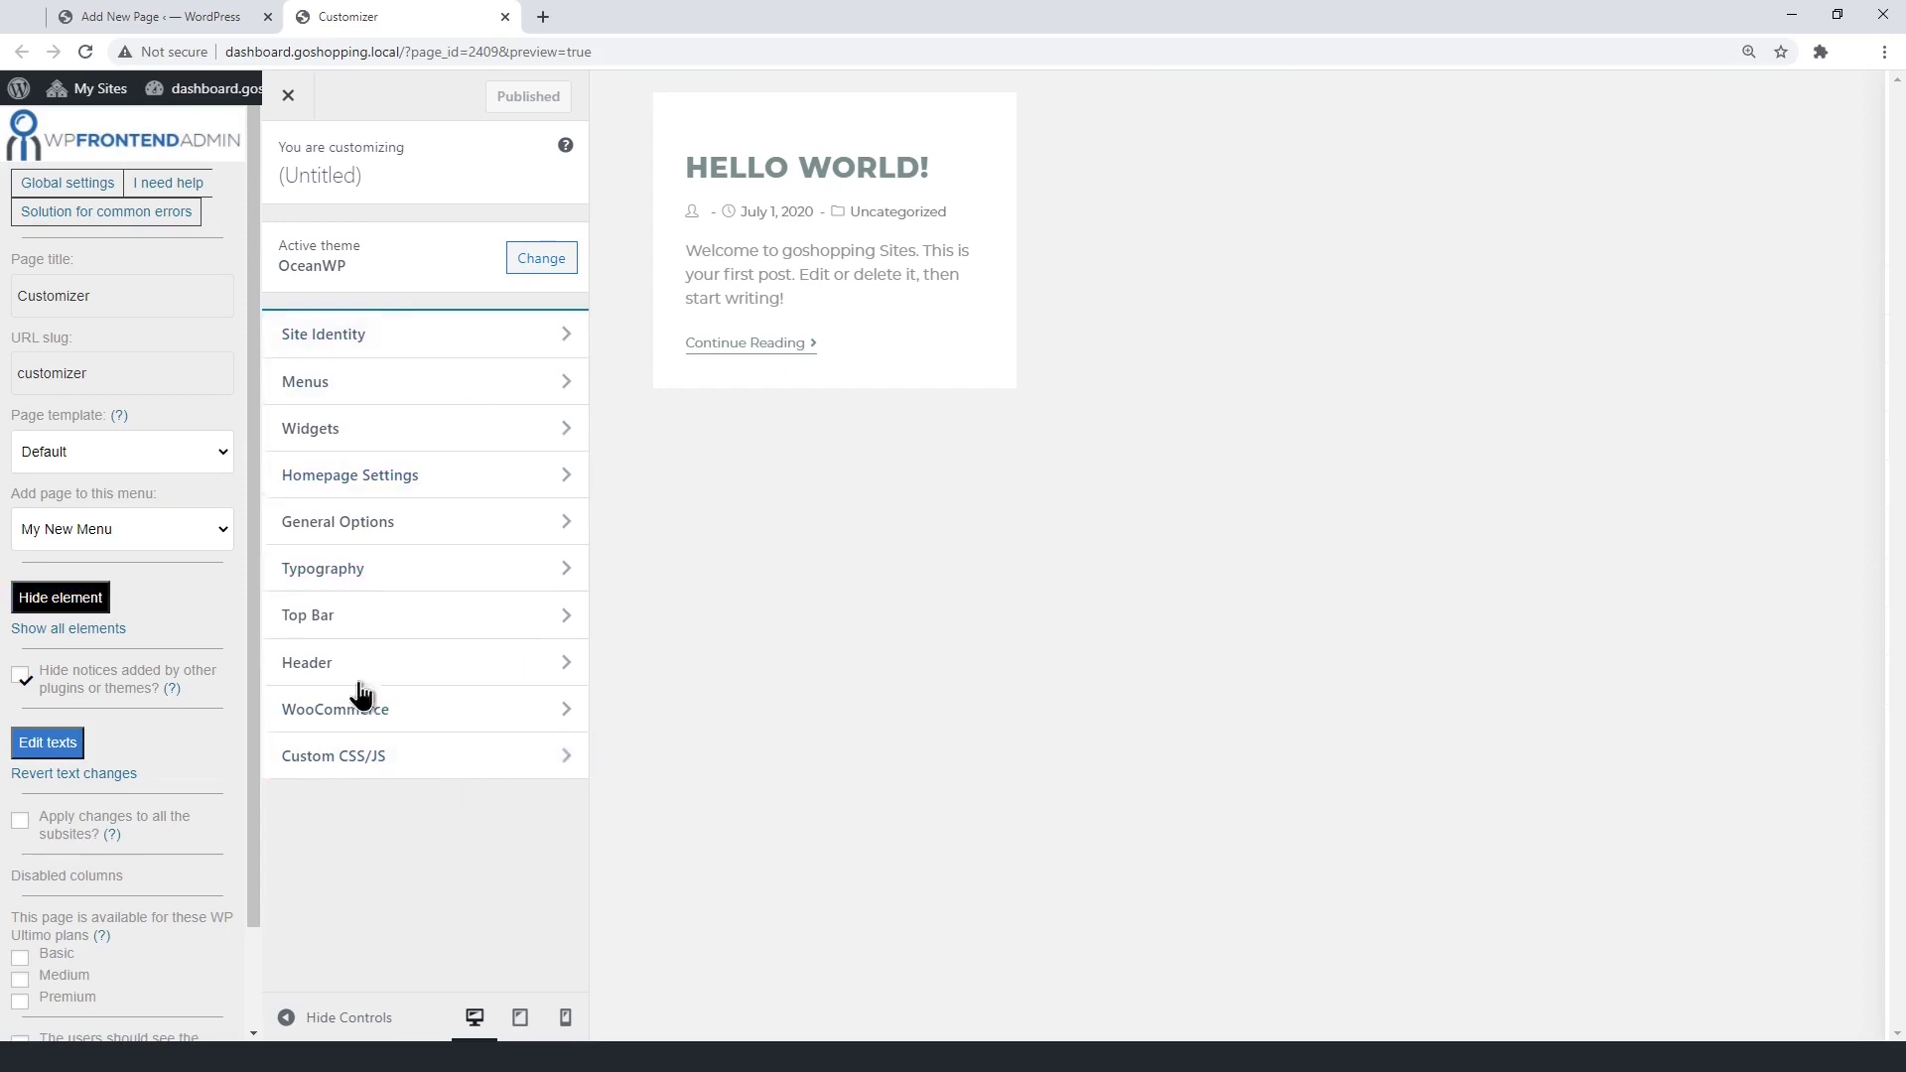
{"action": "left_click", "coordinate": [594, 755]}
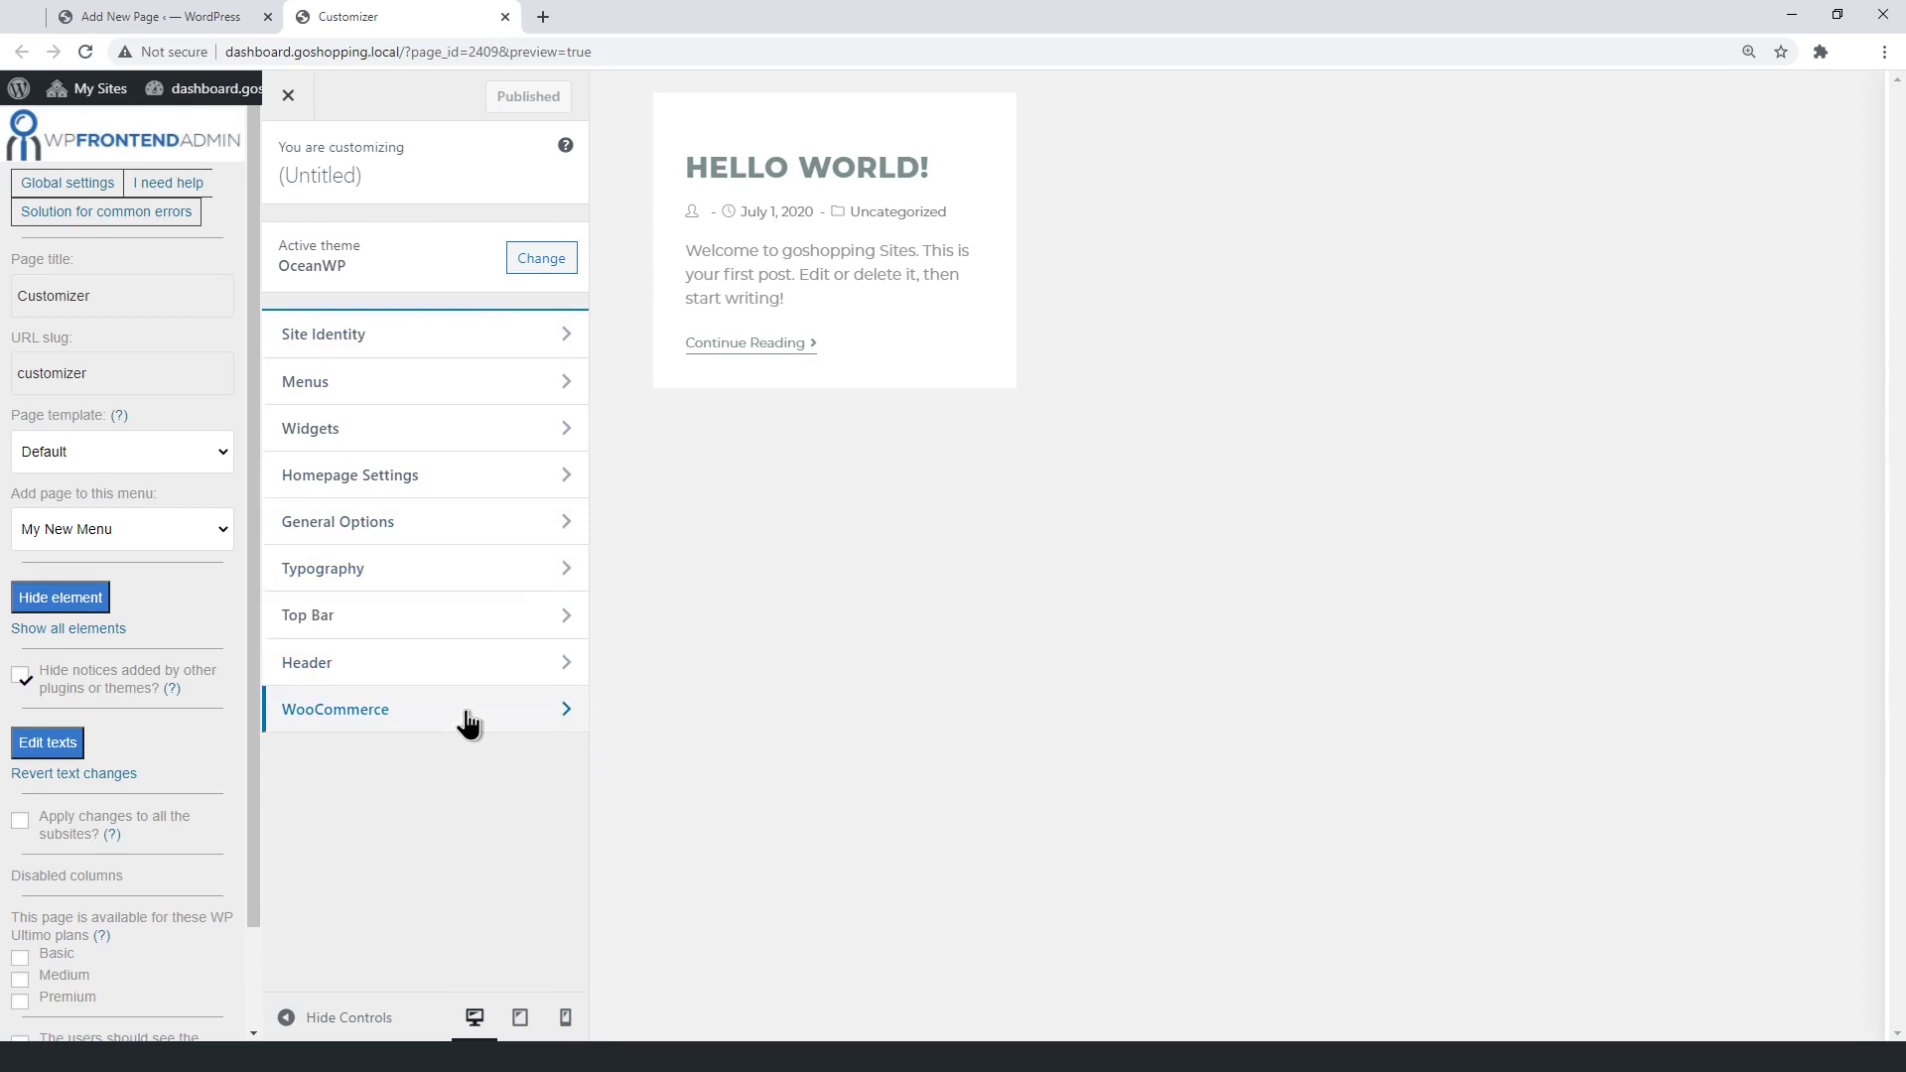
Leave the Premium and Medium plan options unchecked and save the Customizer settings.
{"action": "scroll", "coordinate": [212, 765], "scroll_direction": "down", "scroll_amount": 2}
{"action": "left_click", "coordinate": [21, 889]}
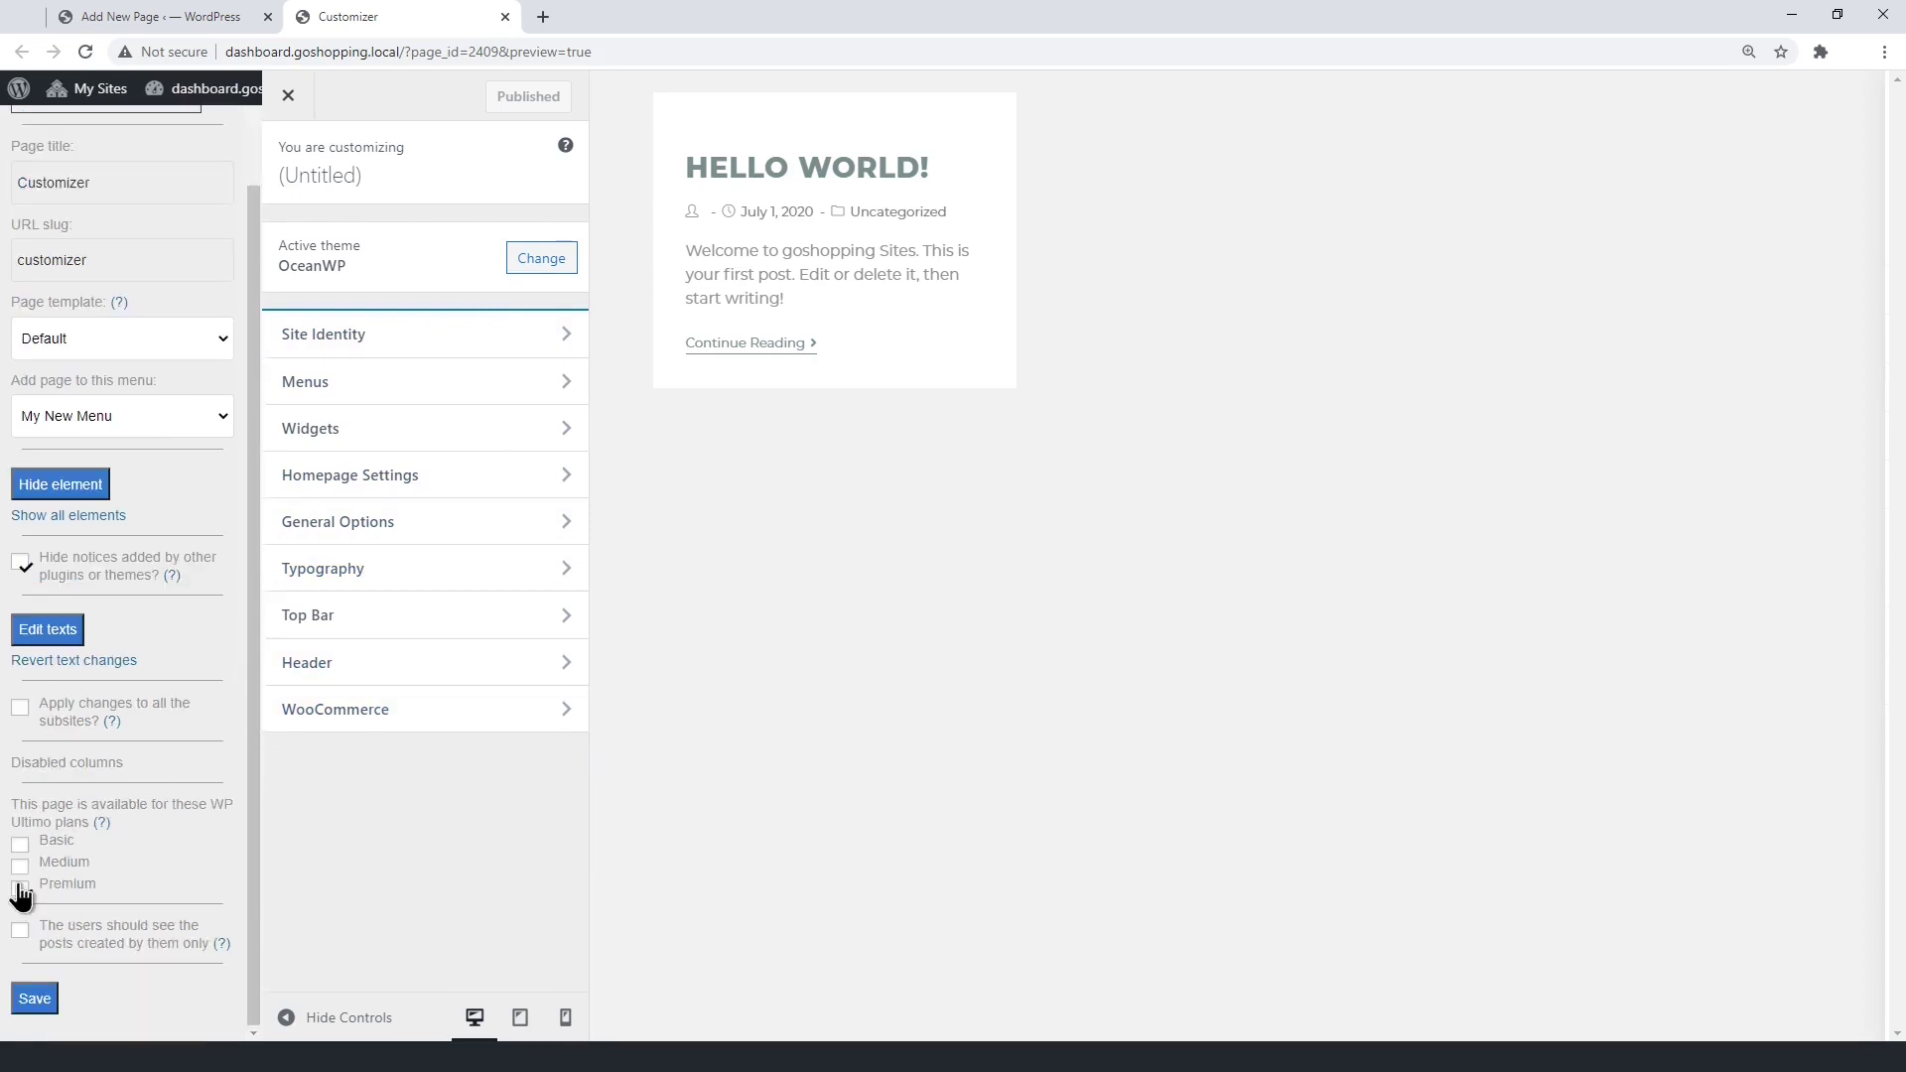
{"action": "left_click", "coordinate": [21, 866]}
{"action": "left_click", "coordinate": [22, 870]}
{"action": "left_click", "coordinate": [21, 889]}
{"action": "left_click", "coordinate": [39, 1003]}
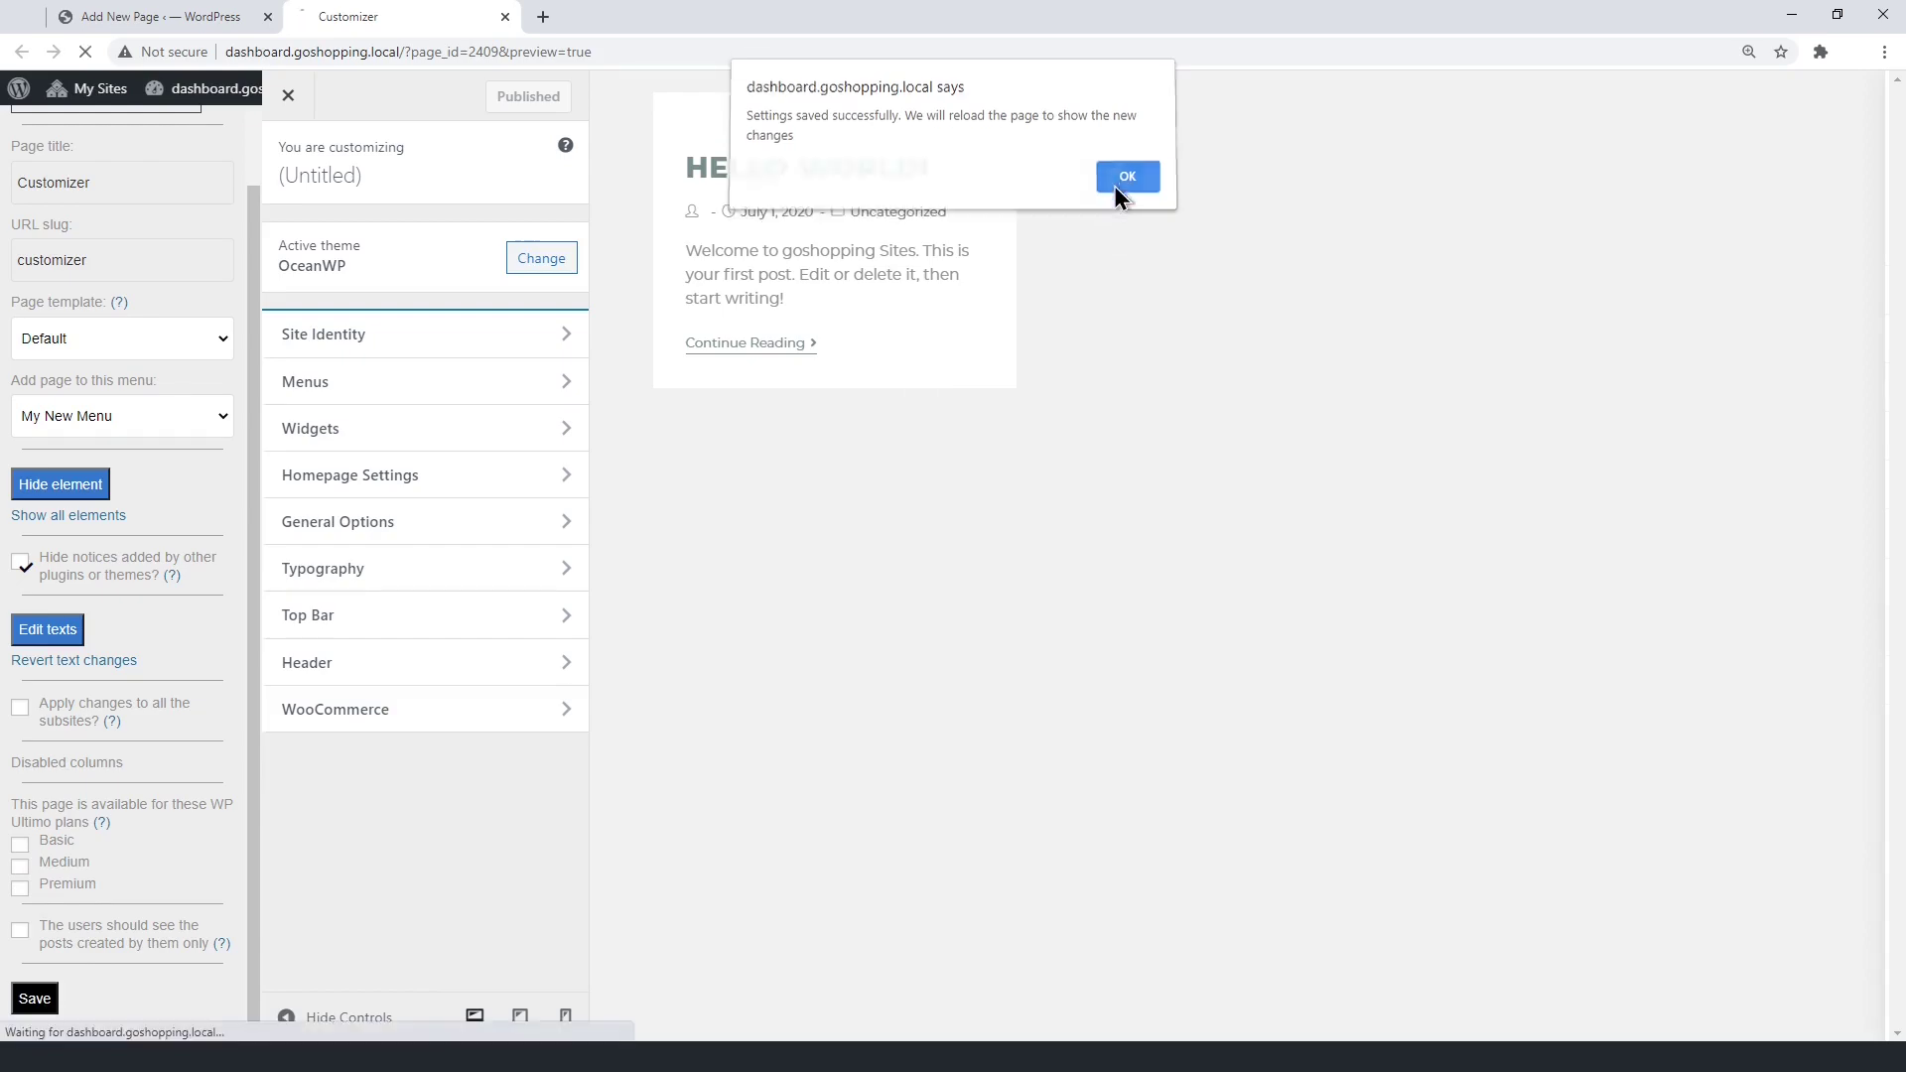
{"action": "left_click", "coordinate": [1114, 186]}
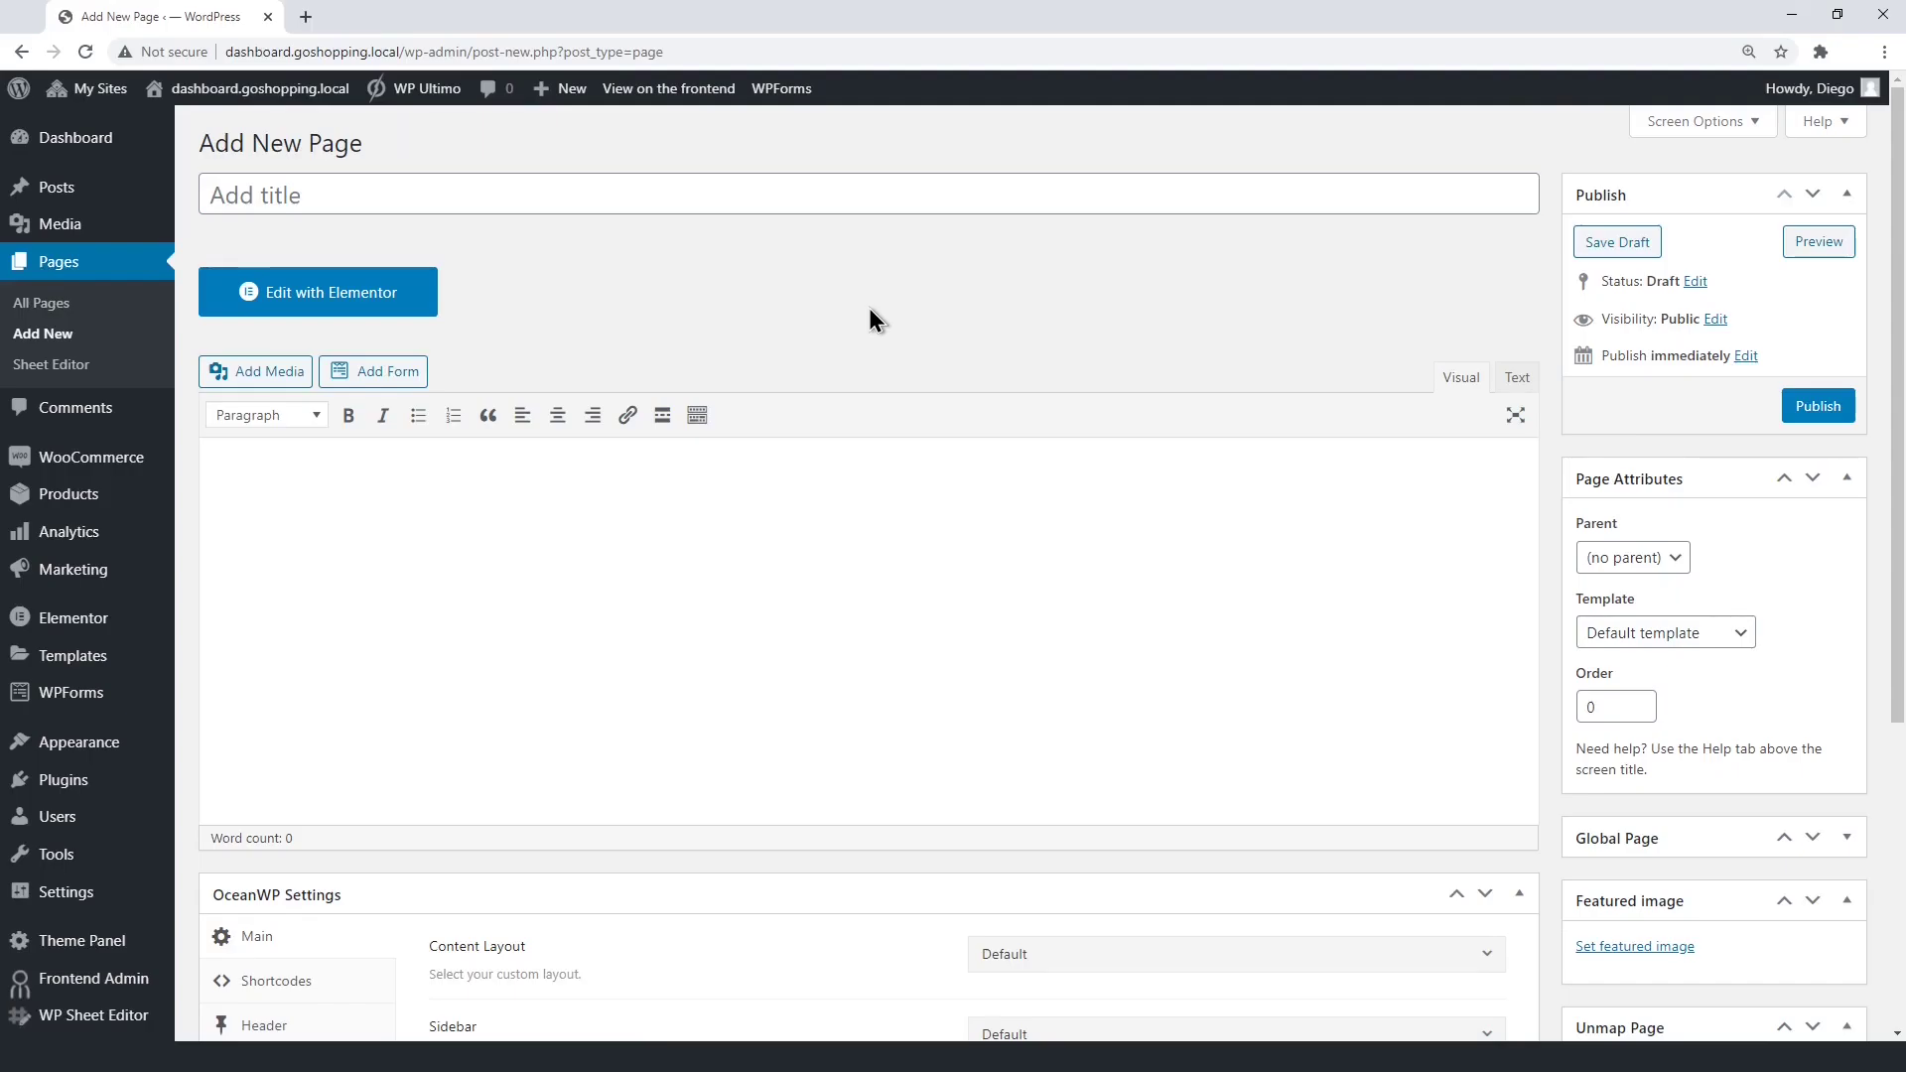
Title the page 'Menus' and paste the [vg_display_admin_page page_url="/nav-menus.php"] shortcode into the body.
{"action": "left_click", "coordinate": [670, 190]}
{"action": "type", "text": "Menus"}
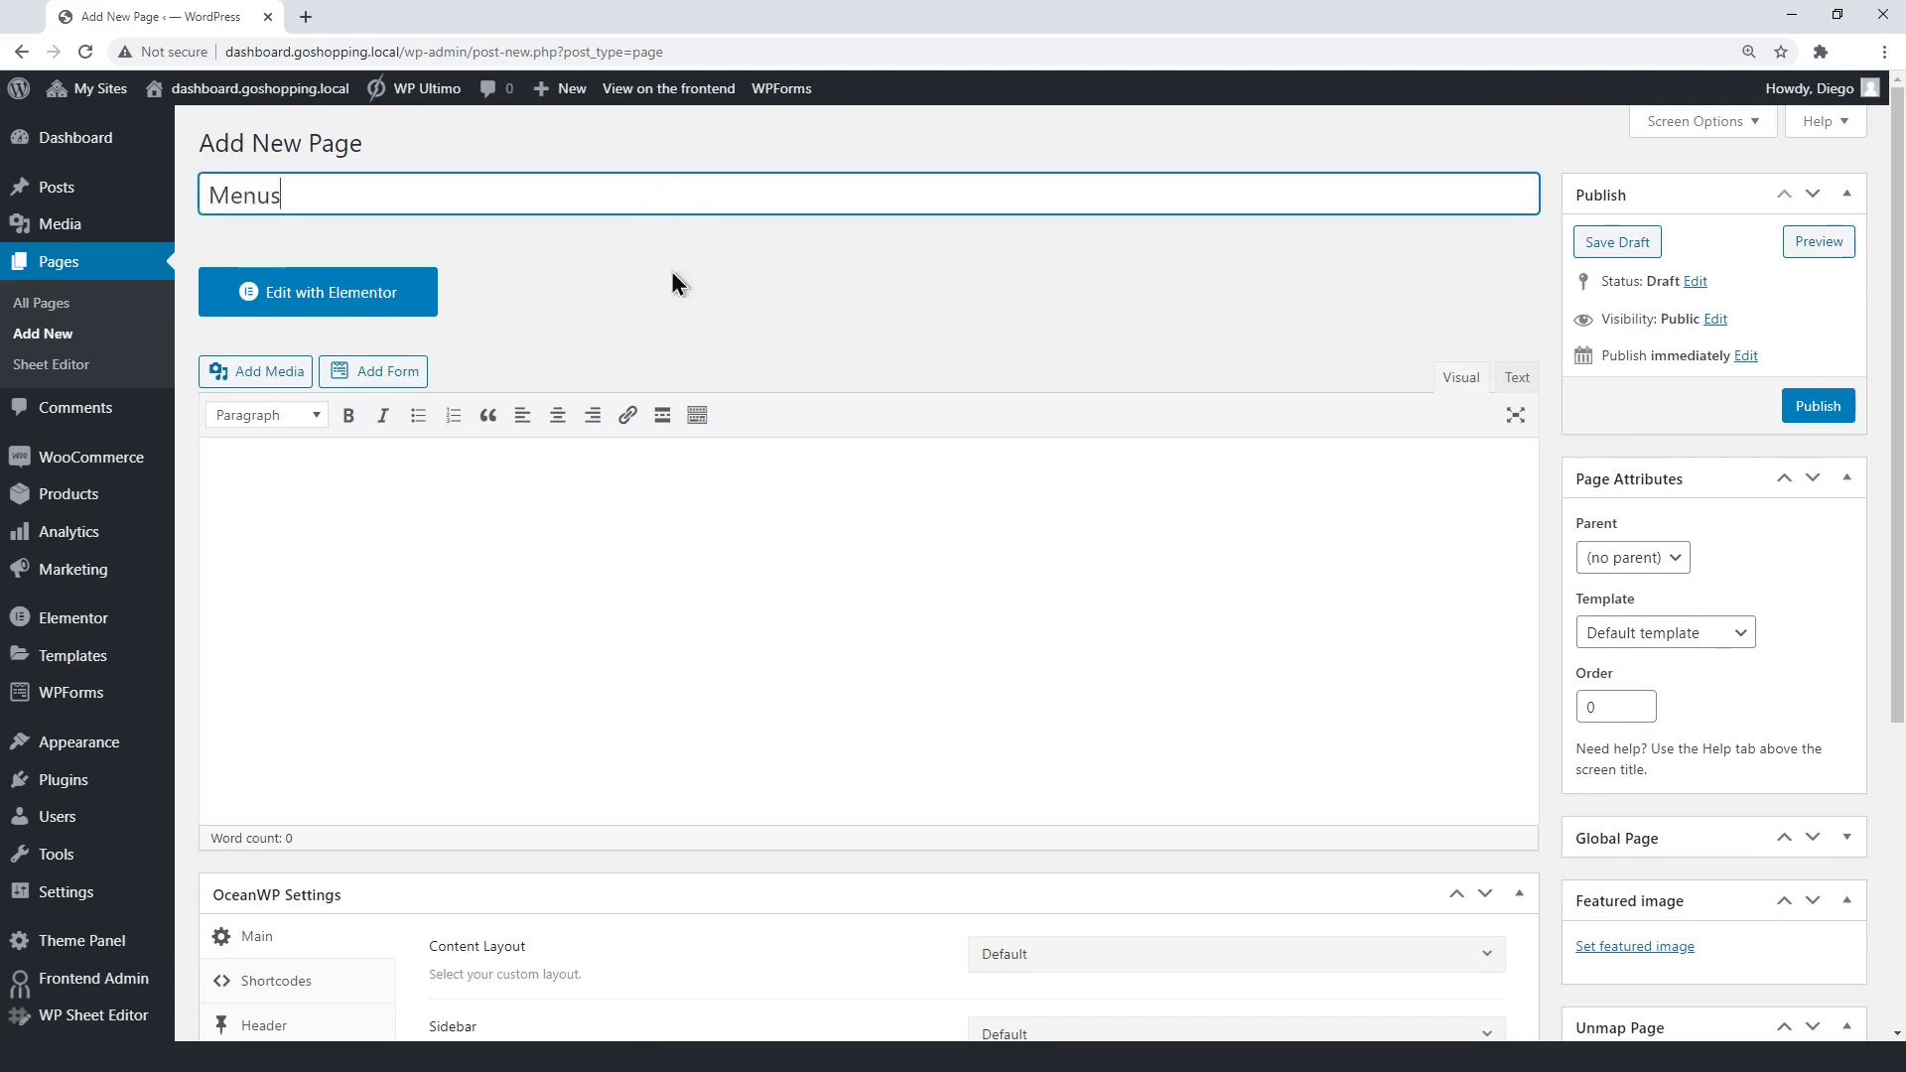
{"action": "left_click", "coordinate": [574, 461]}
{"action": "type", "text": "[vg_display_admin_page page_url=\"/nav-menus.php\"]"}
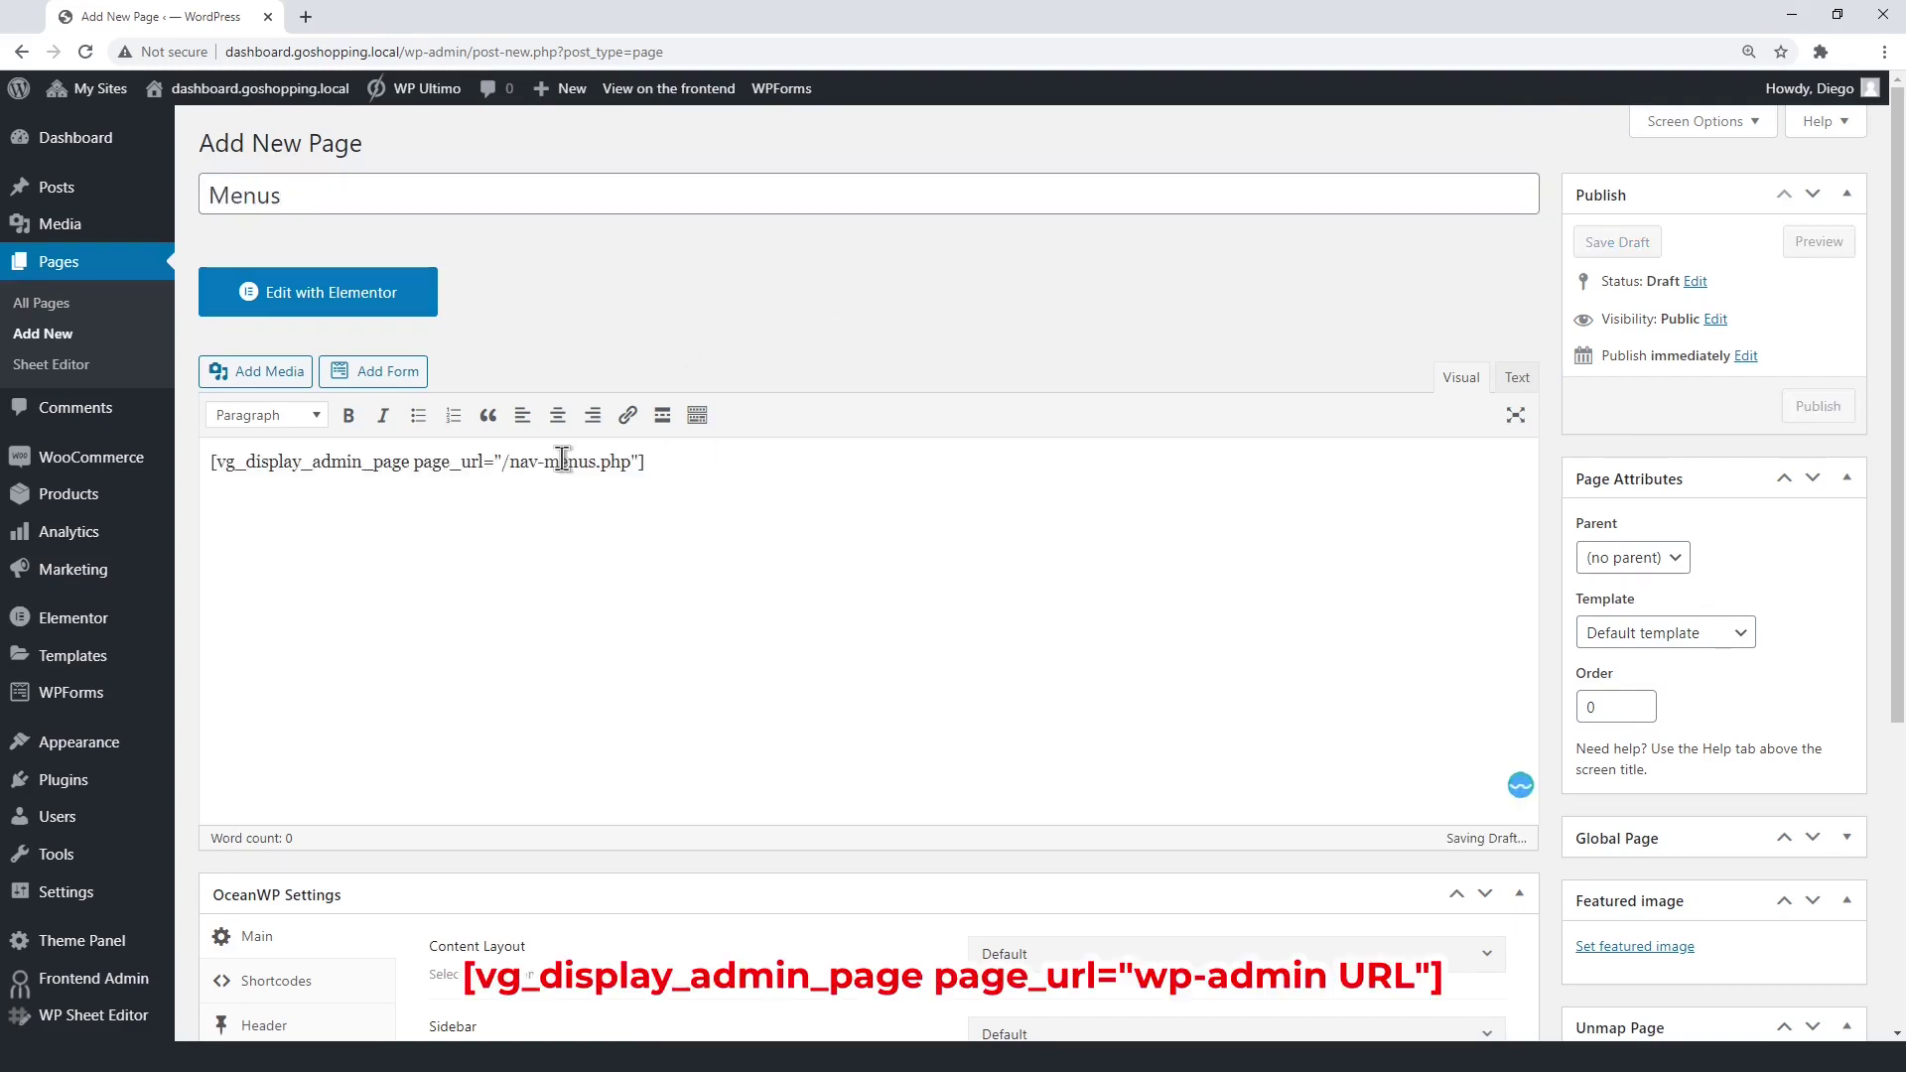
{"action": "left_click_drag", "start_coordinate": [495, 463], "coordinate": [645, 466]}
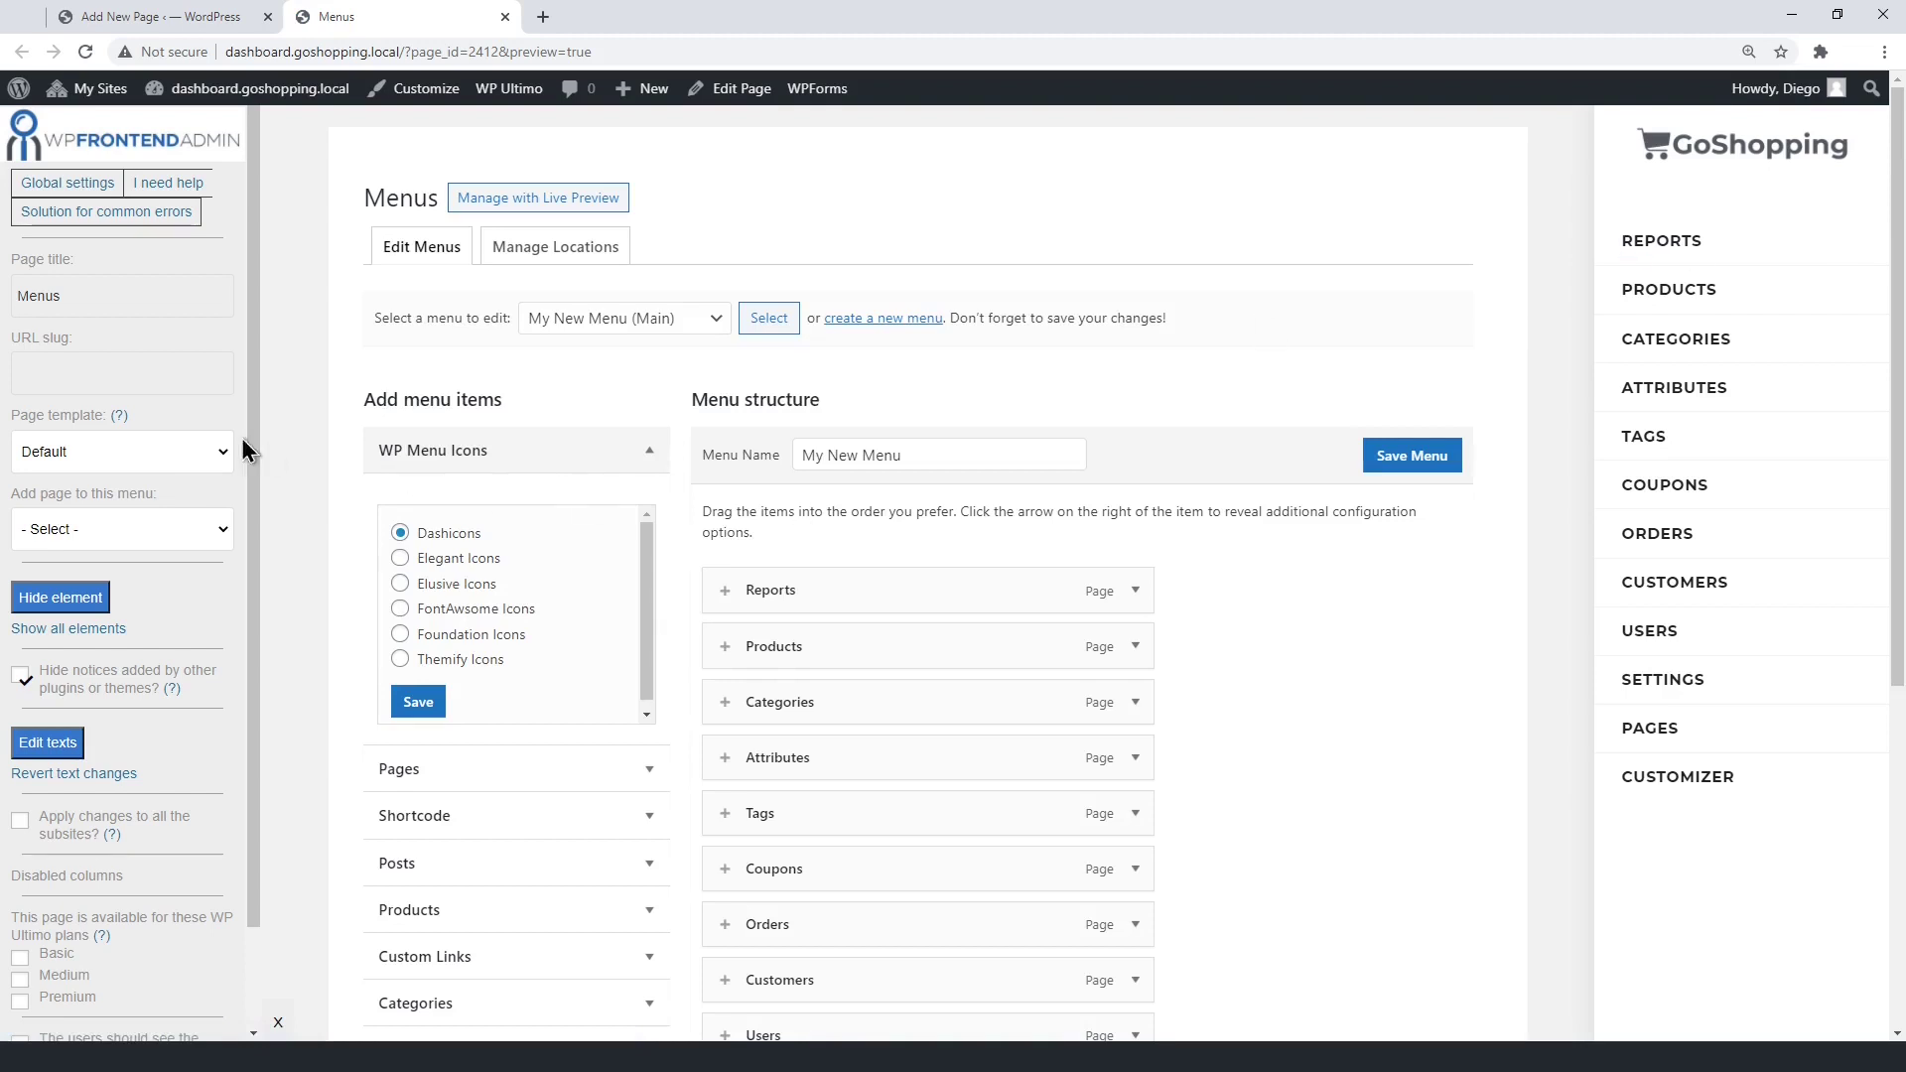
Set the slug to 'menus', keep the Default template, and add the page to My New Menu.
{"action": "left_click", "coordinate": [187, 388]}
{"action": "type", "text": "menus"}
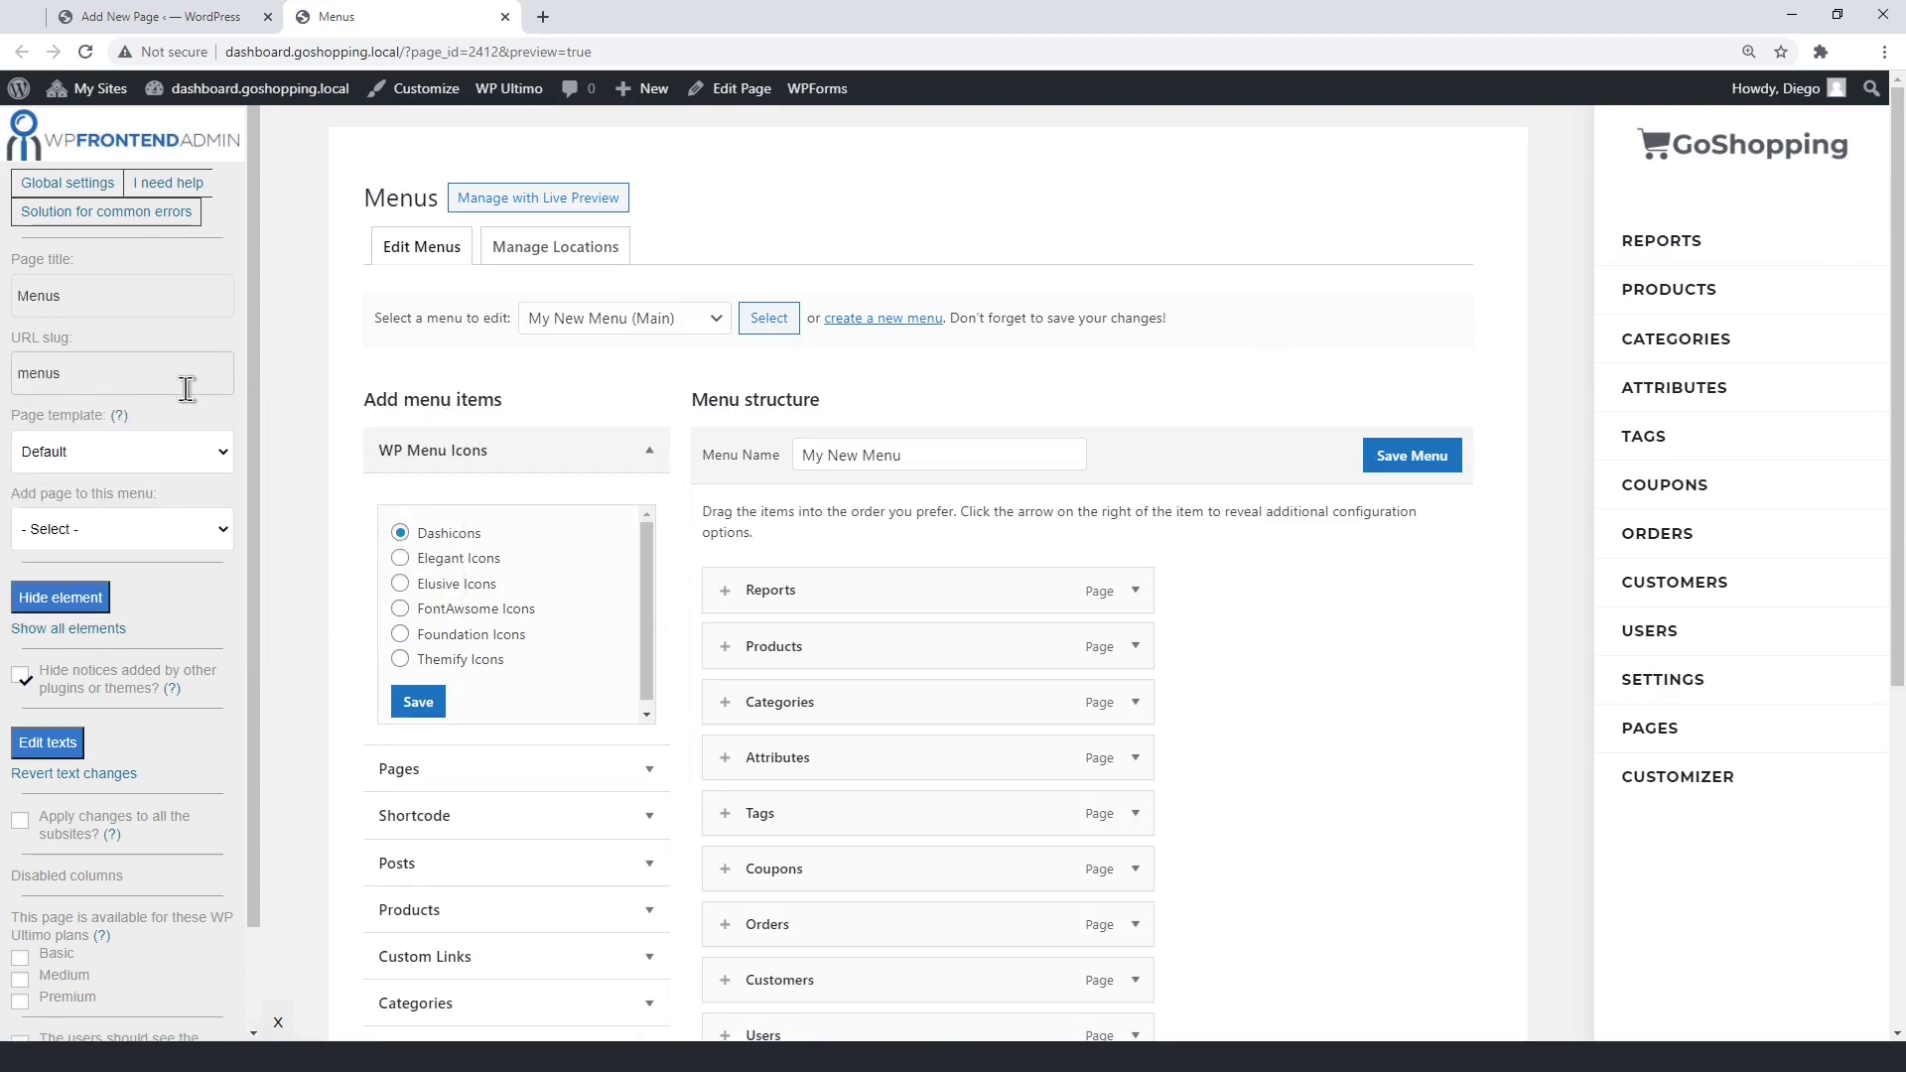
{"action": "left_click", "coordinate": [170, 458]}
{"action": "left_click", "coordinate": [115, 499]}
{"action": "left_click", "coordinate": [144, 541]}
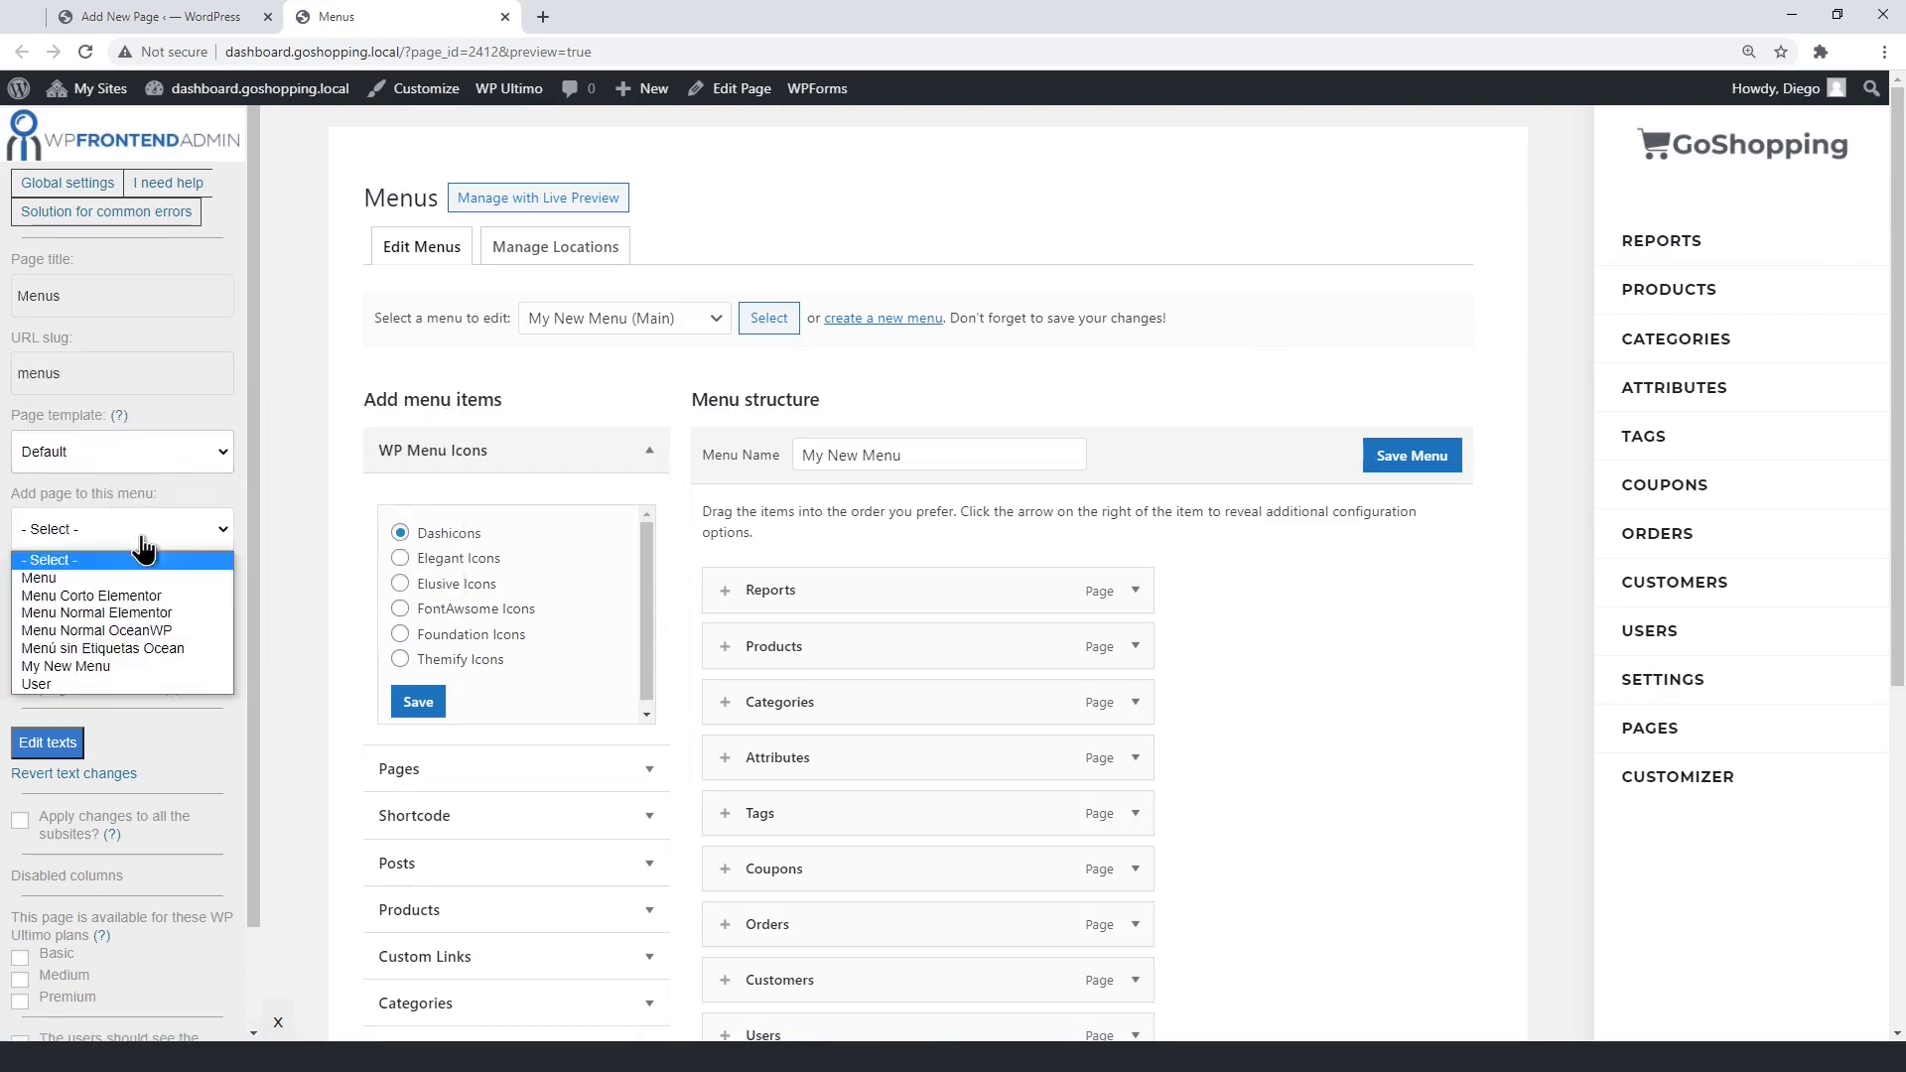
{"action": "left_click", "coordinate": [134, 665]}
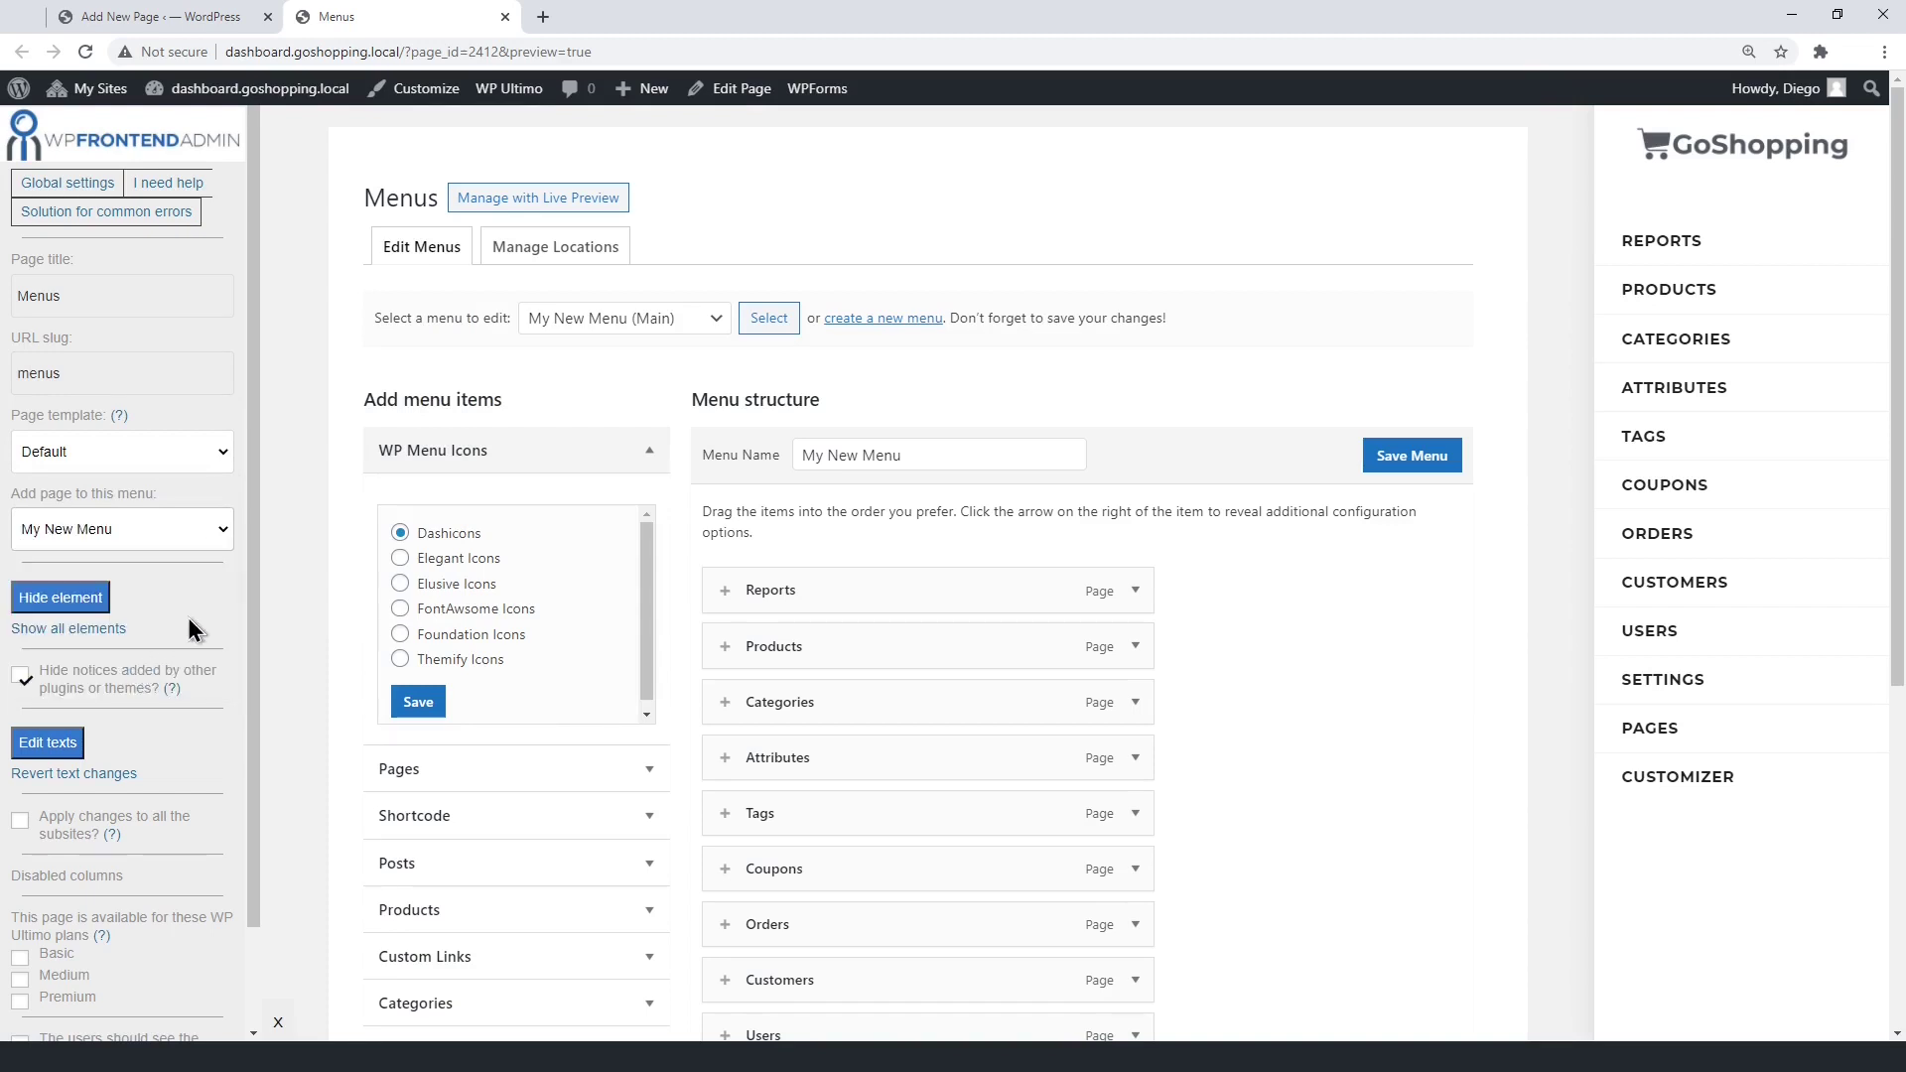
Hide the Manage with Live Preview option and the Shortcode box.
{"action": "left_click", "coordinate": [62, 597]}
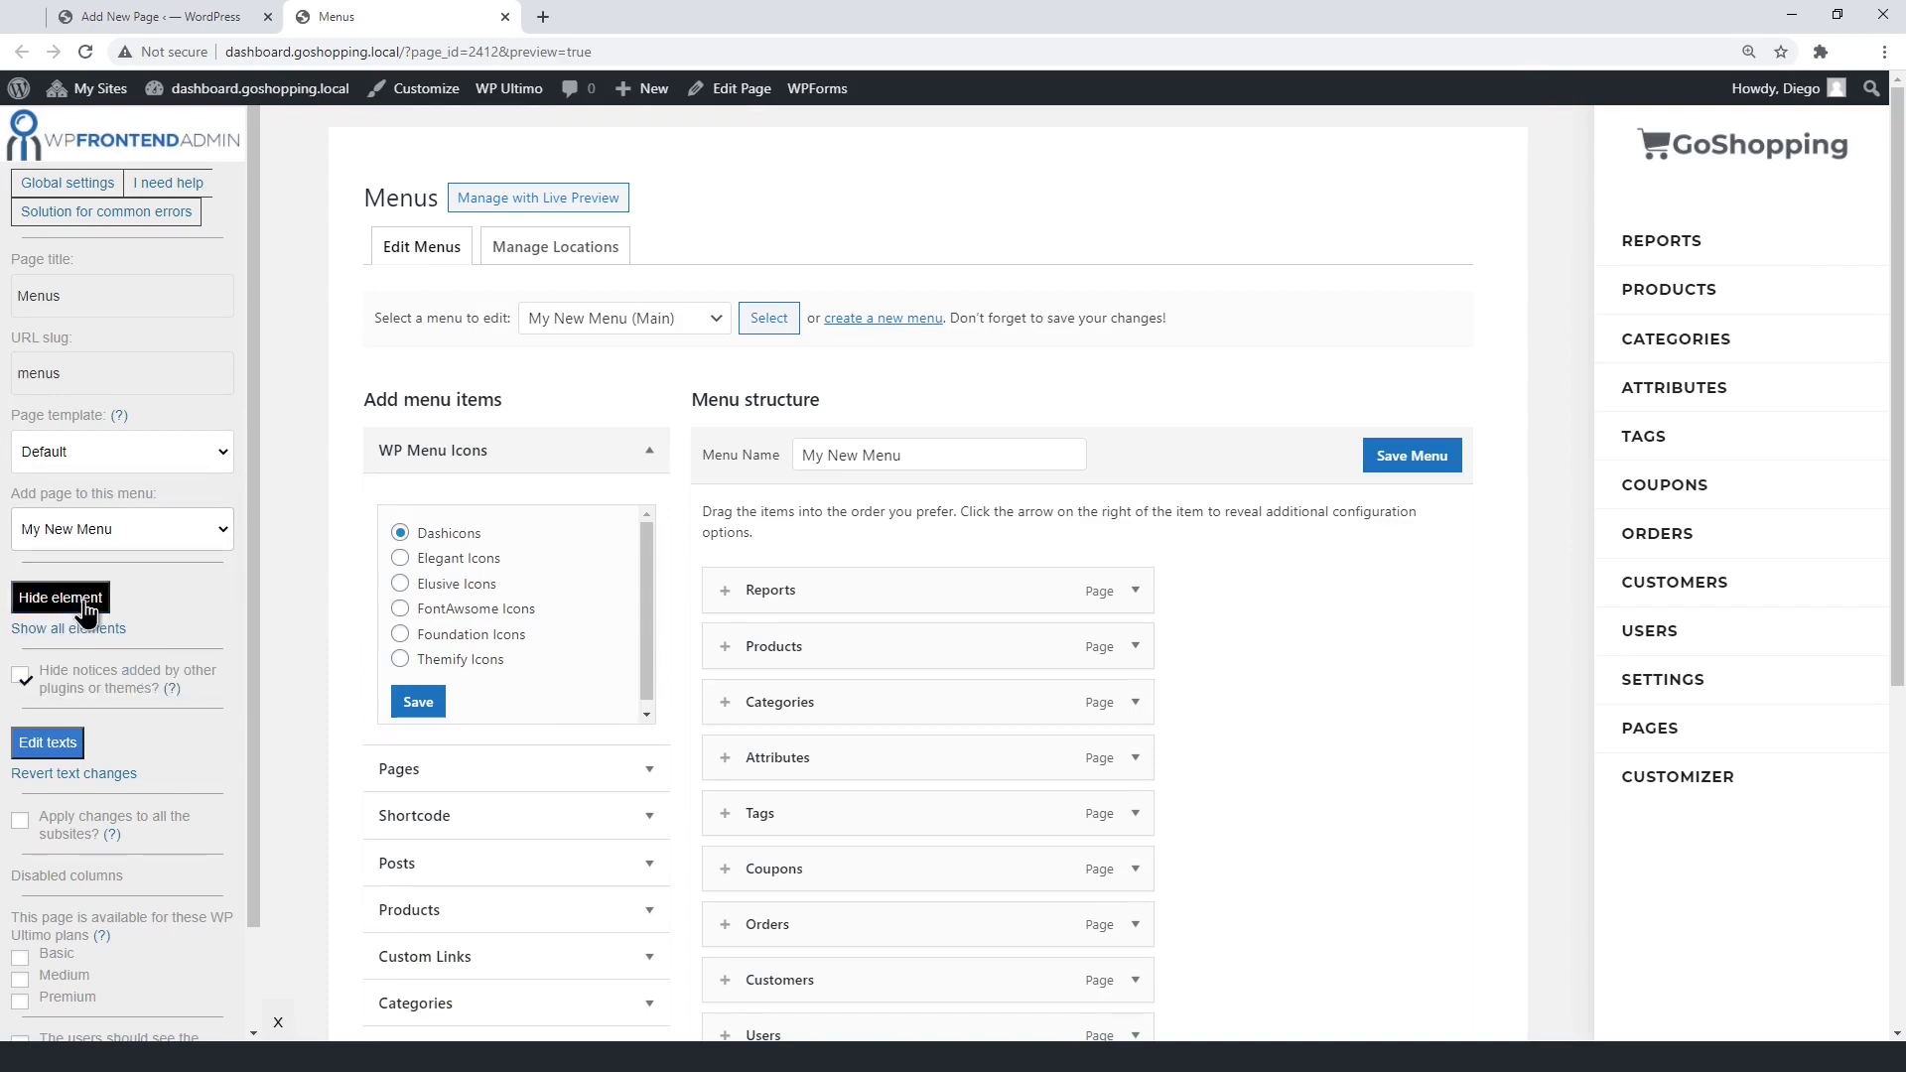
{"action": "left_click", "coordinate": [625, 195]}
{"action": "scroll", "coordinate": [623, 187], "scroll_direction": "down", "scroll_amount": 3}
{"action": "left_click", "coordinate": [62, 597]}
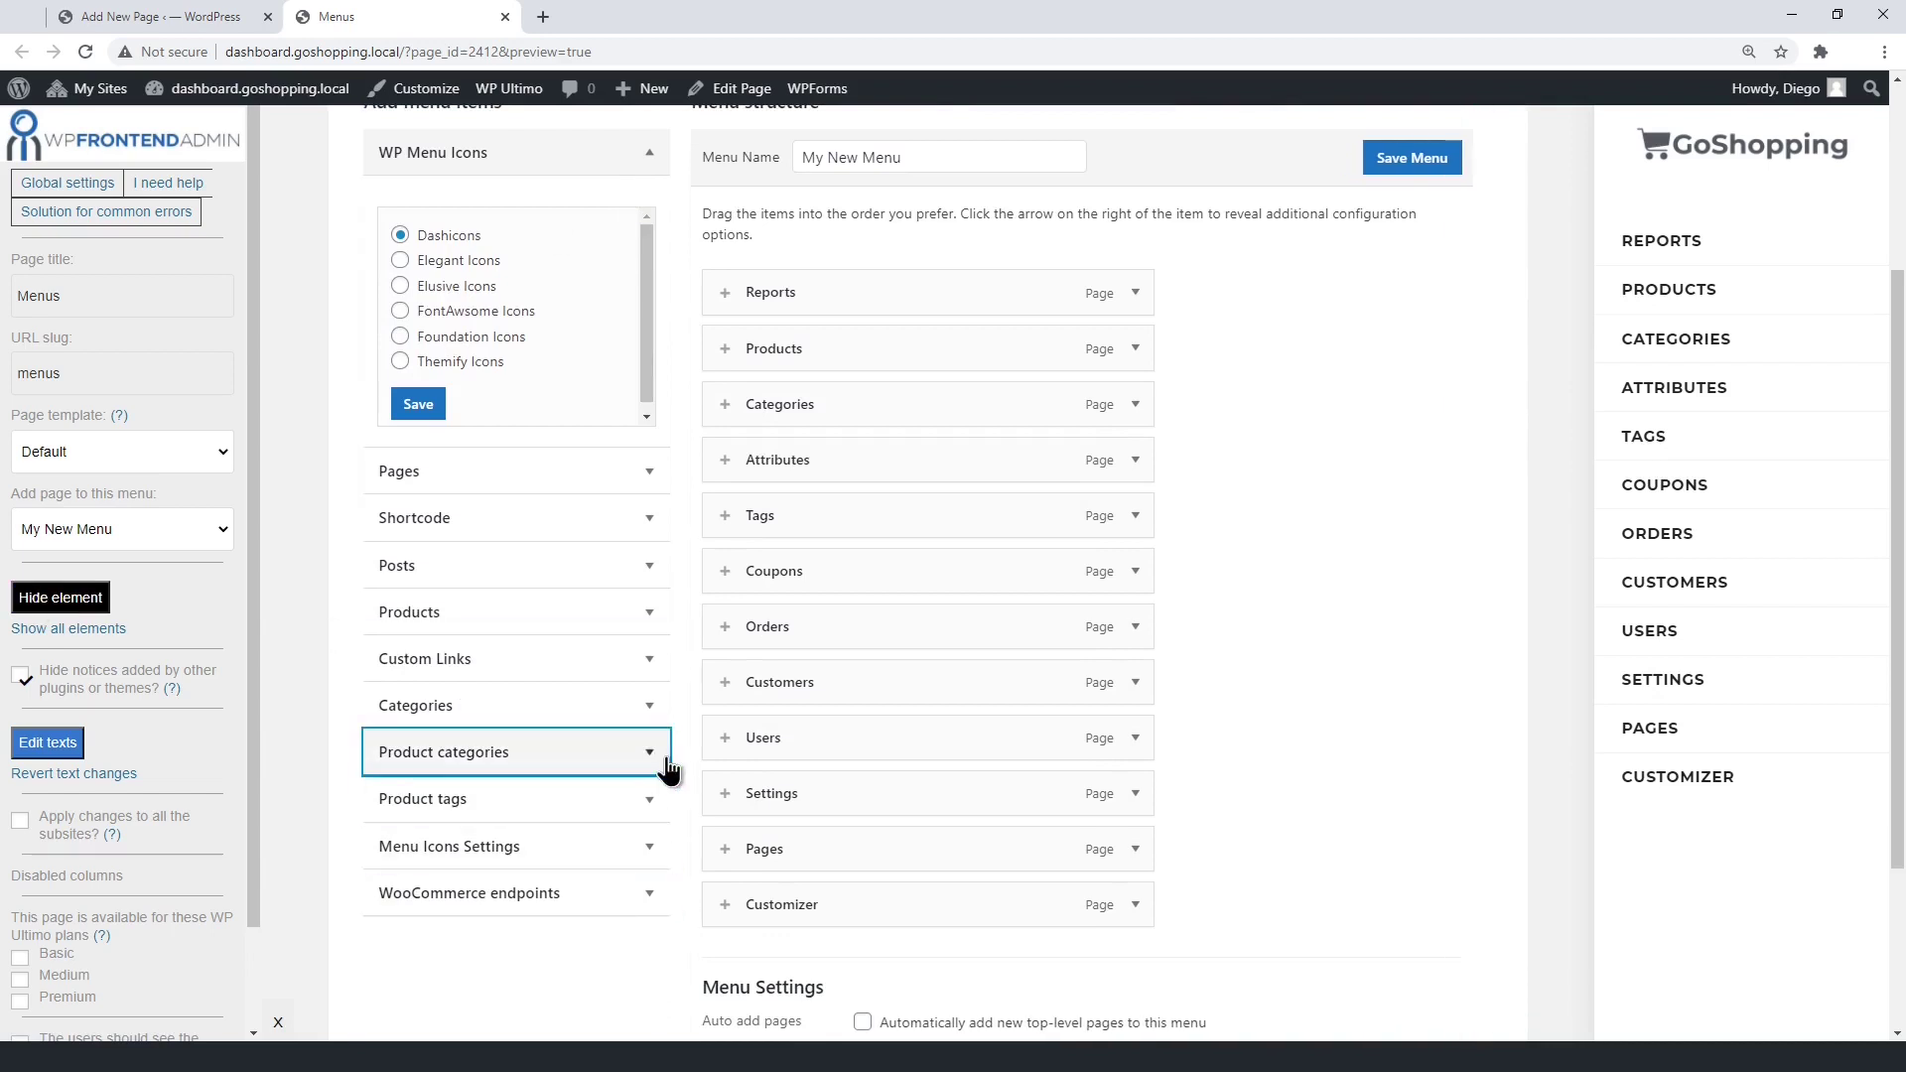
{"action": "left_click", "coordinate": [659, 519]}
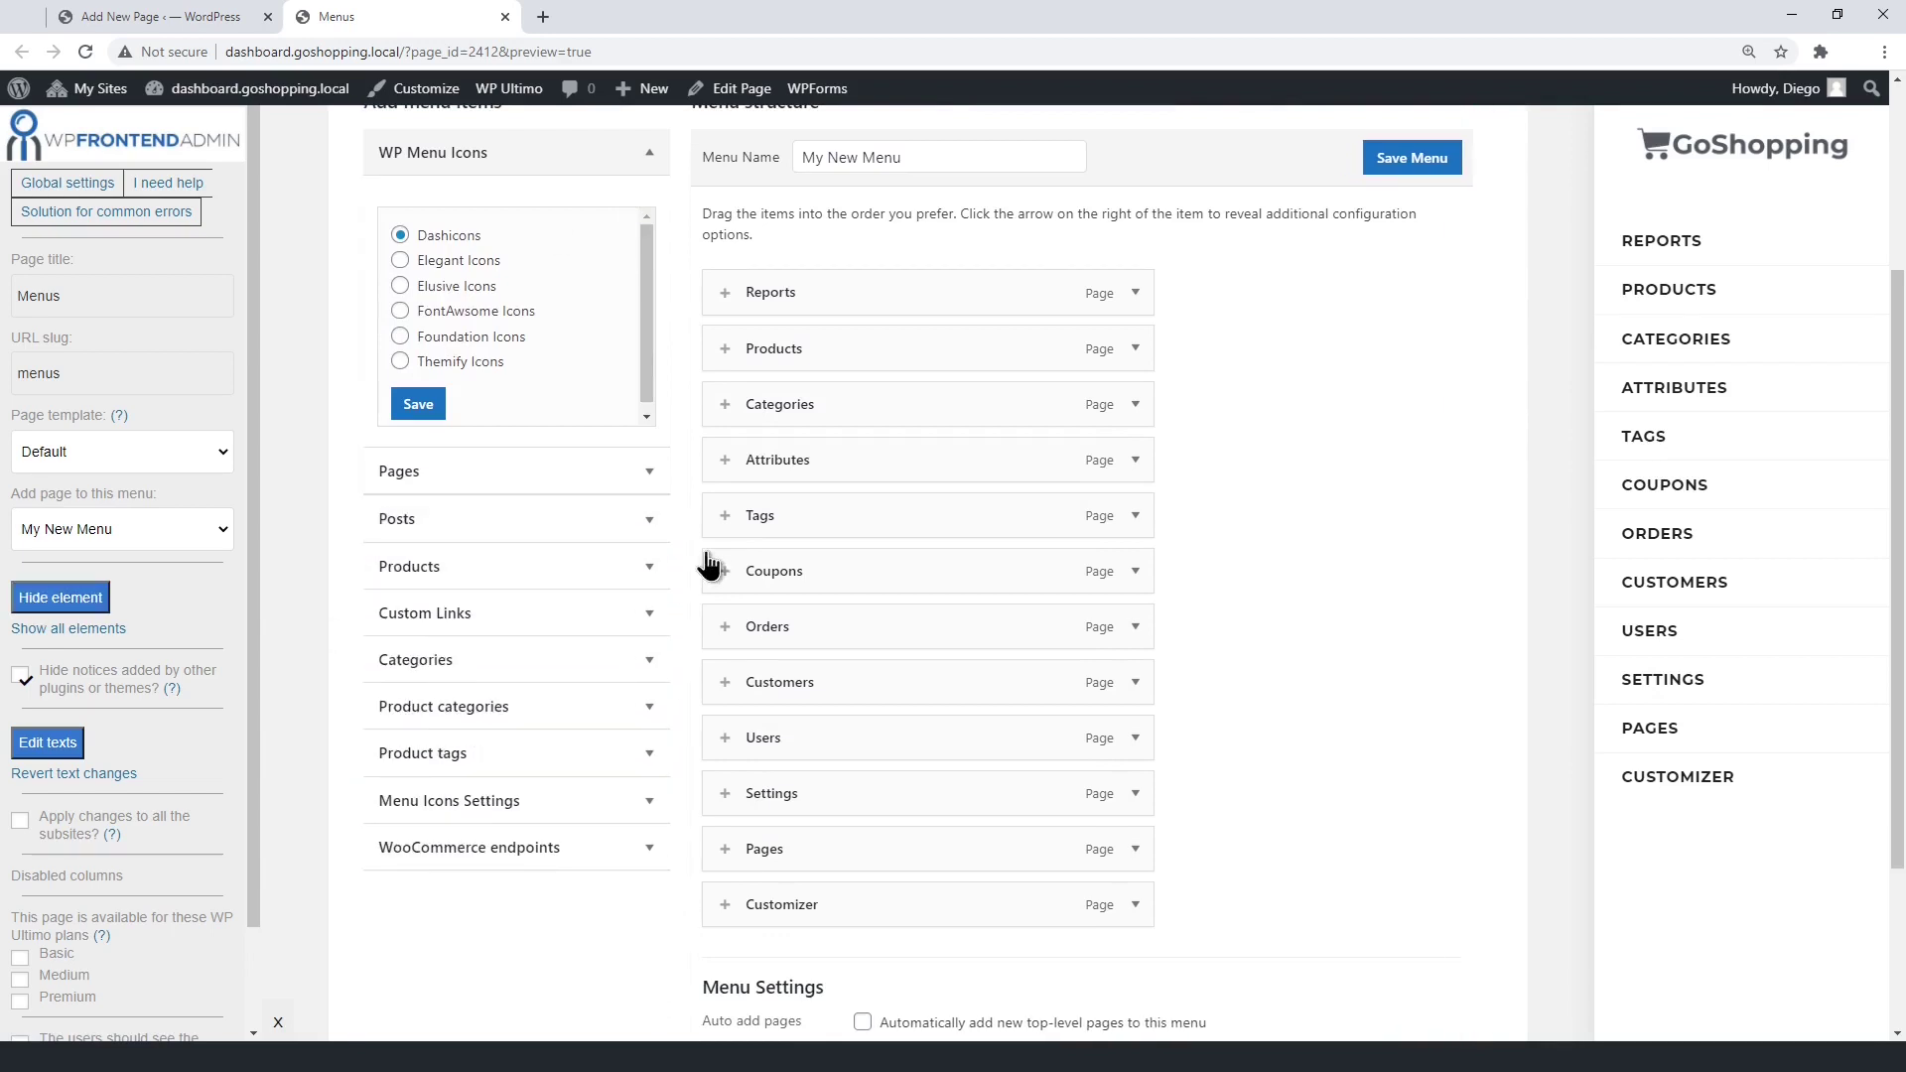
Leave the Medium and Premium plan options unchecked and save the Menus settings.
{"action": "scroll", "coordinate": [685, 561], "scroll_direction": "down", "scroll_amount": 1}
{"action": "scroll", "coordinate": [685, 554], "scroll_direction": "down", "scroll_amount": 1}
{"action": "scroll", "coordinate": [1346, 883], "scroll_direction": "up", "scroll_amount": 5}
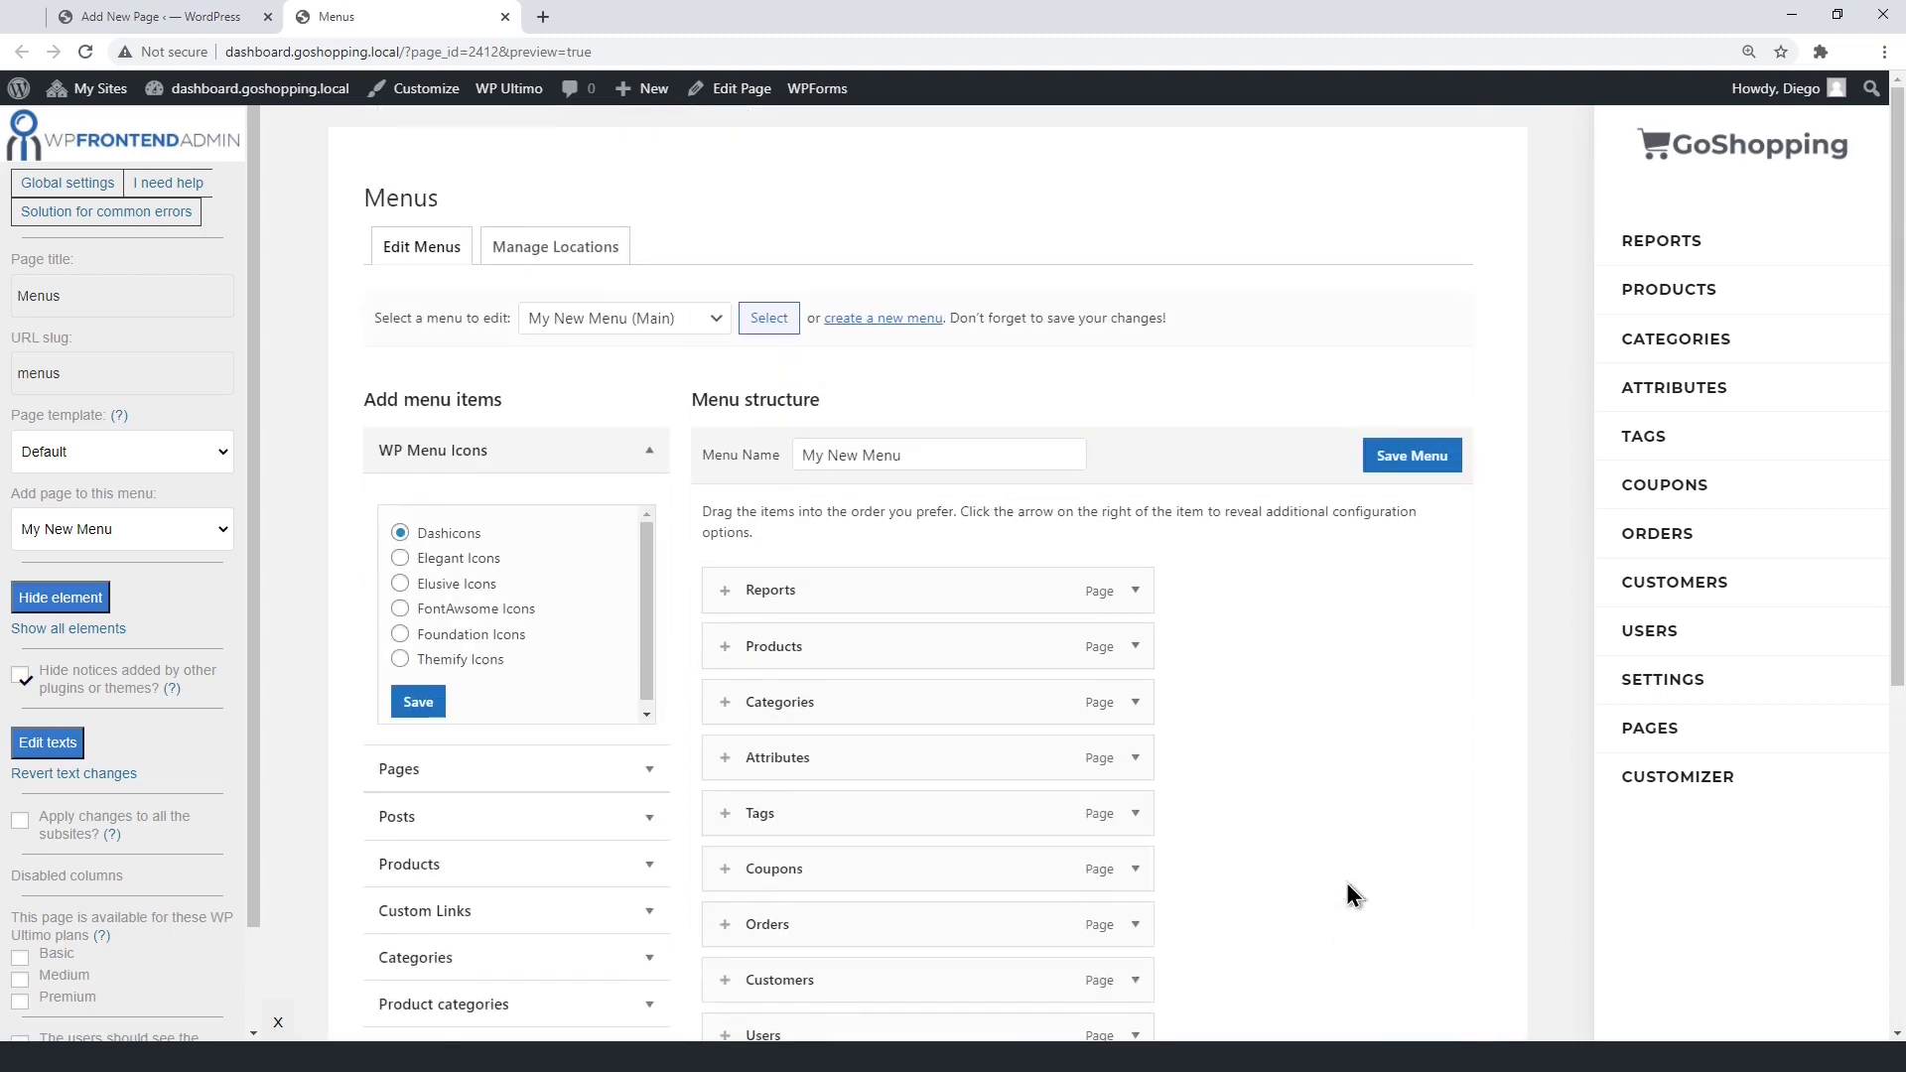
{"action": "scroll", "coordinate": [1347, 881], "scroll_direction": "down", "scroll_amount": 5}
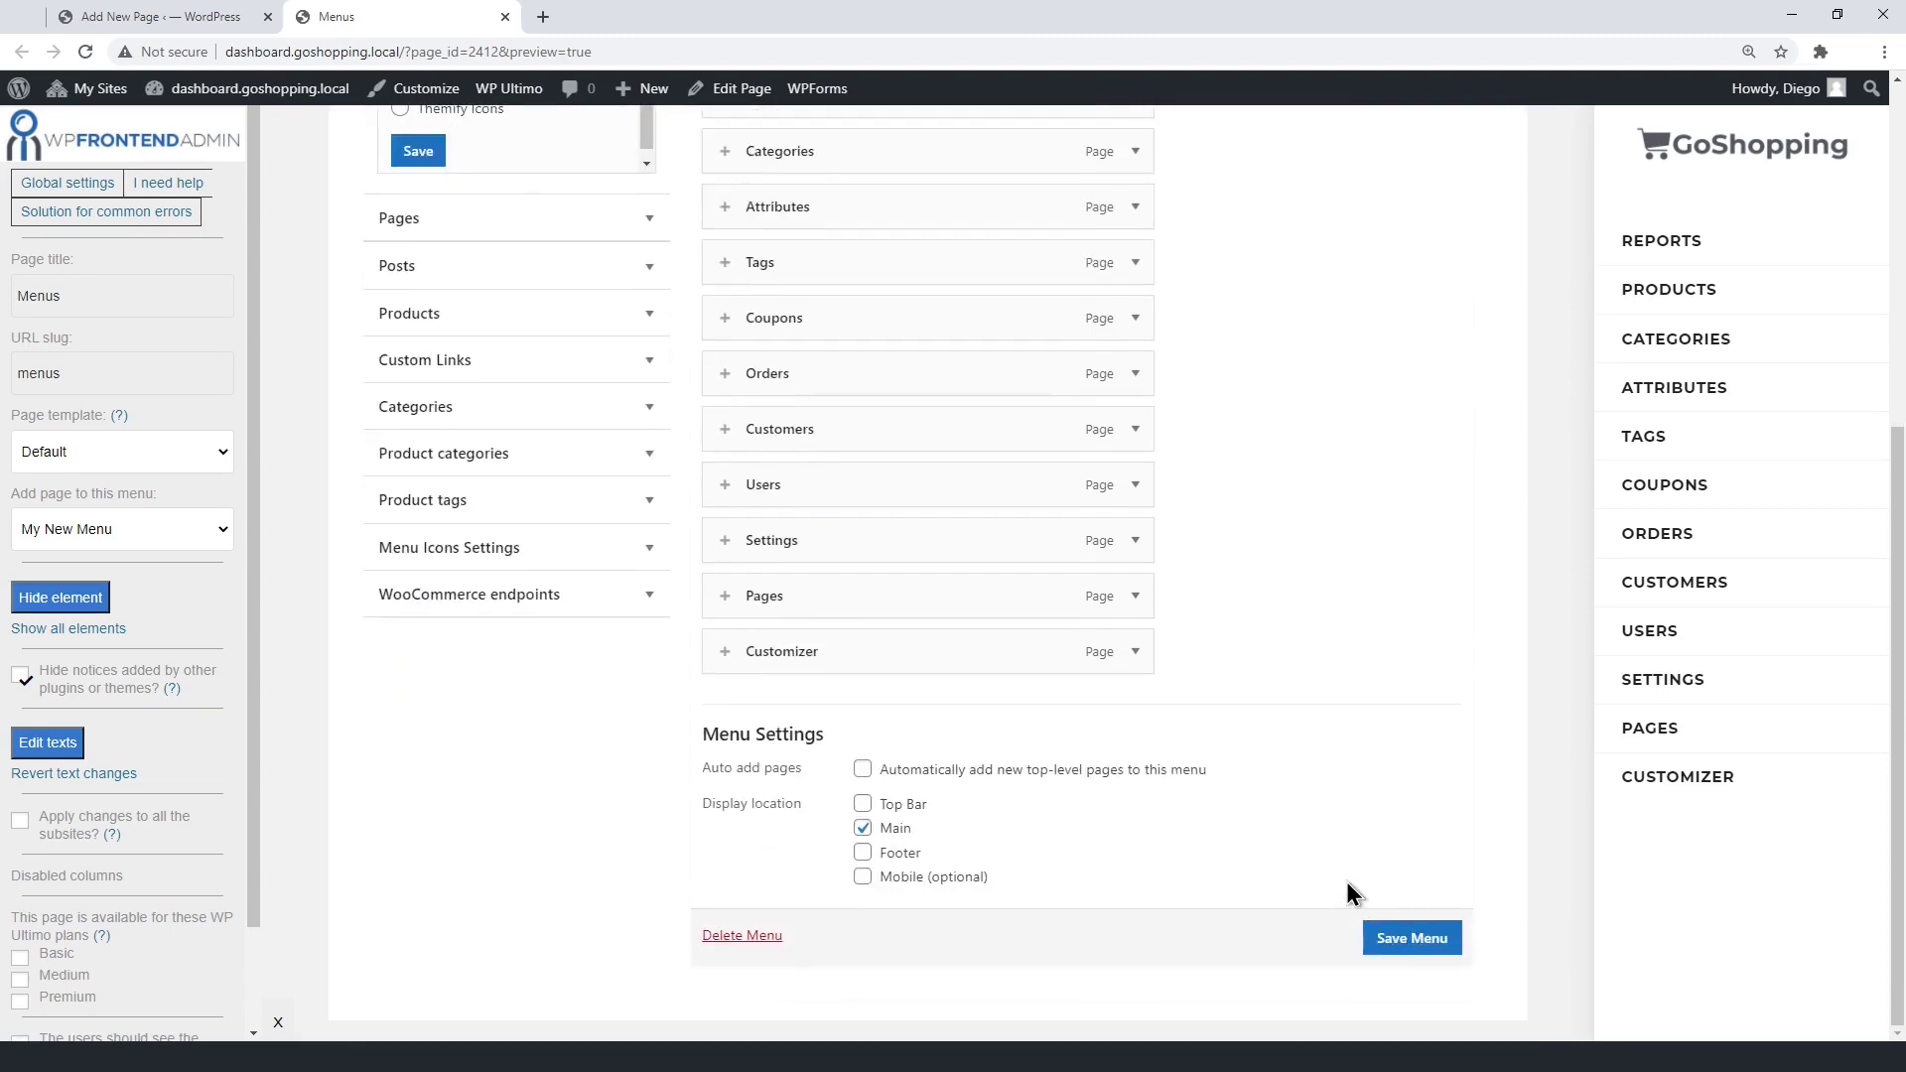
{"action": "scroll", "coordinate": [198, 824], "scroll_direction": "down", "scroll_amount": 1}
{"action": "left_click", "coordinate": [21, 866]}
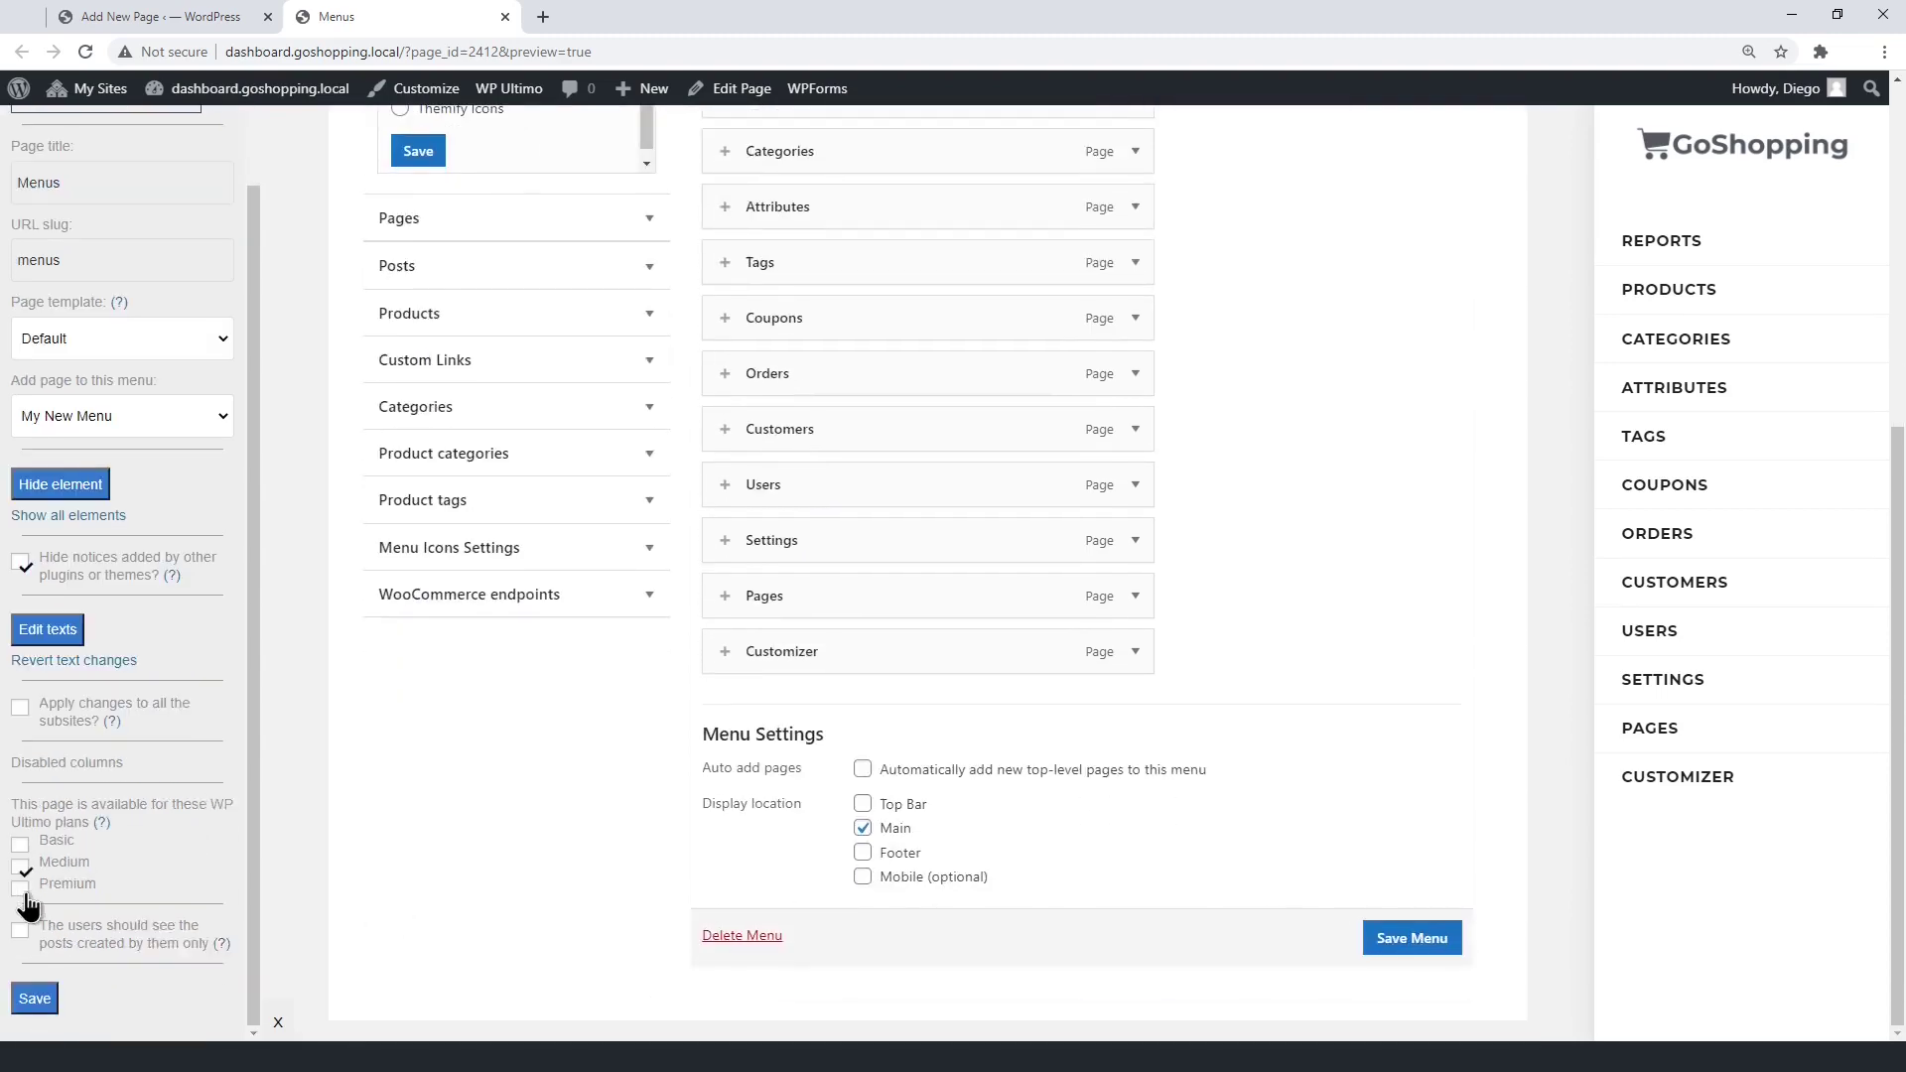
{"action": "left_click", "coordinate": [21, 866]}
{"action": "left_click", "coordinate": [21, 888]}
{"action": "left_click", "coordinate": [30, 1001]}
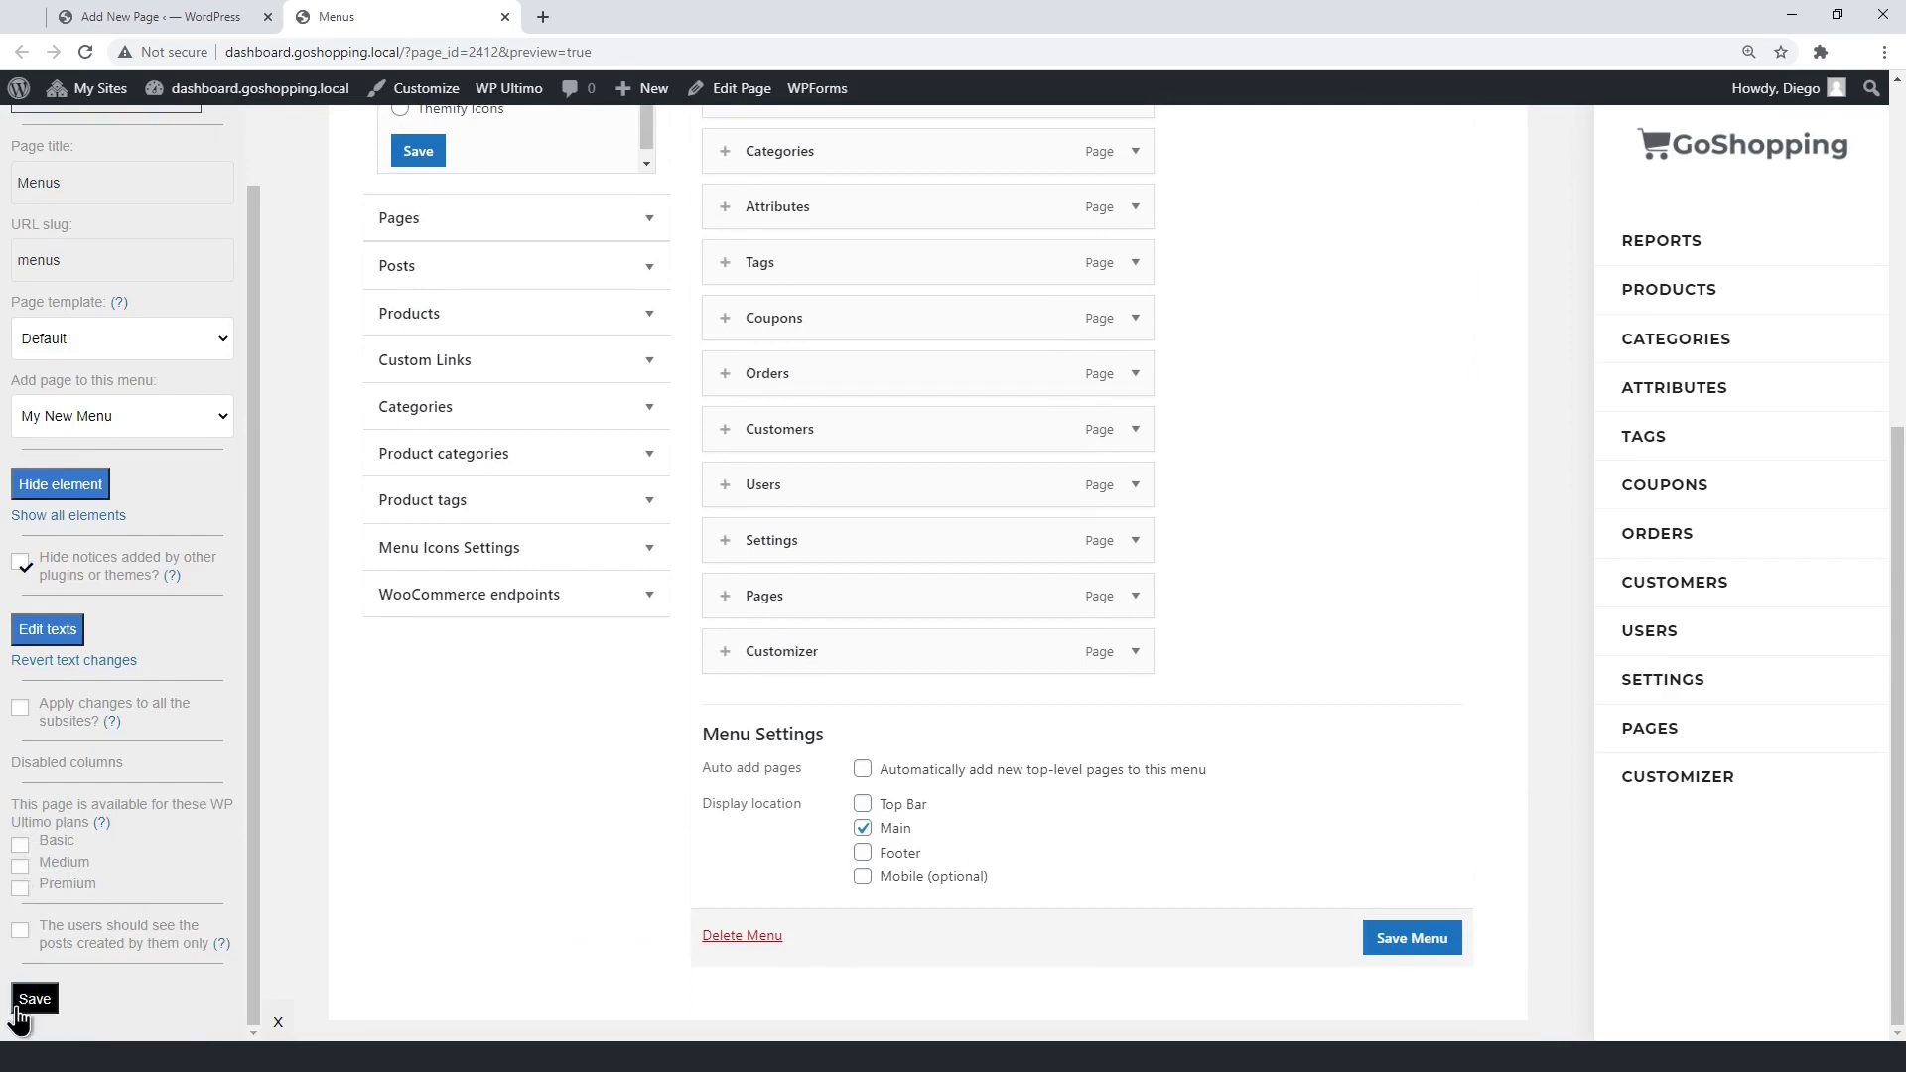
{"action": "left_click", "coordinate": [1117, 189]}
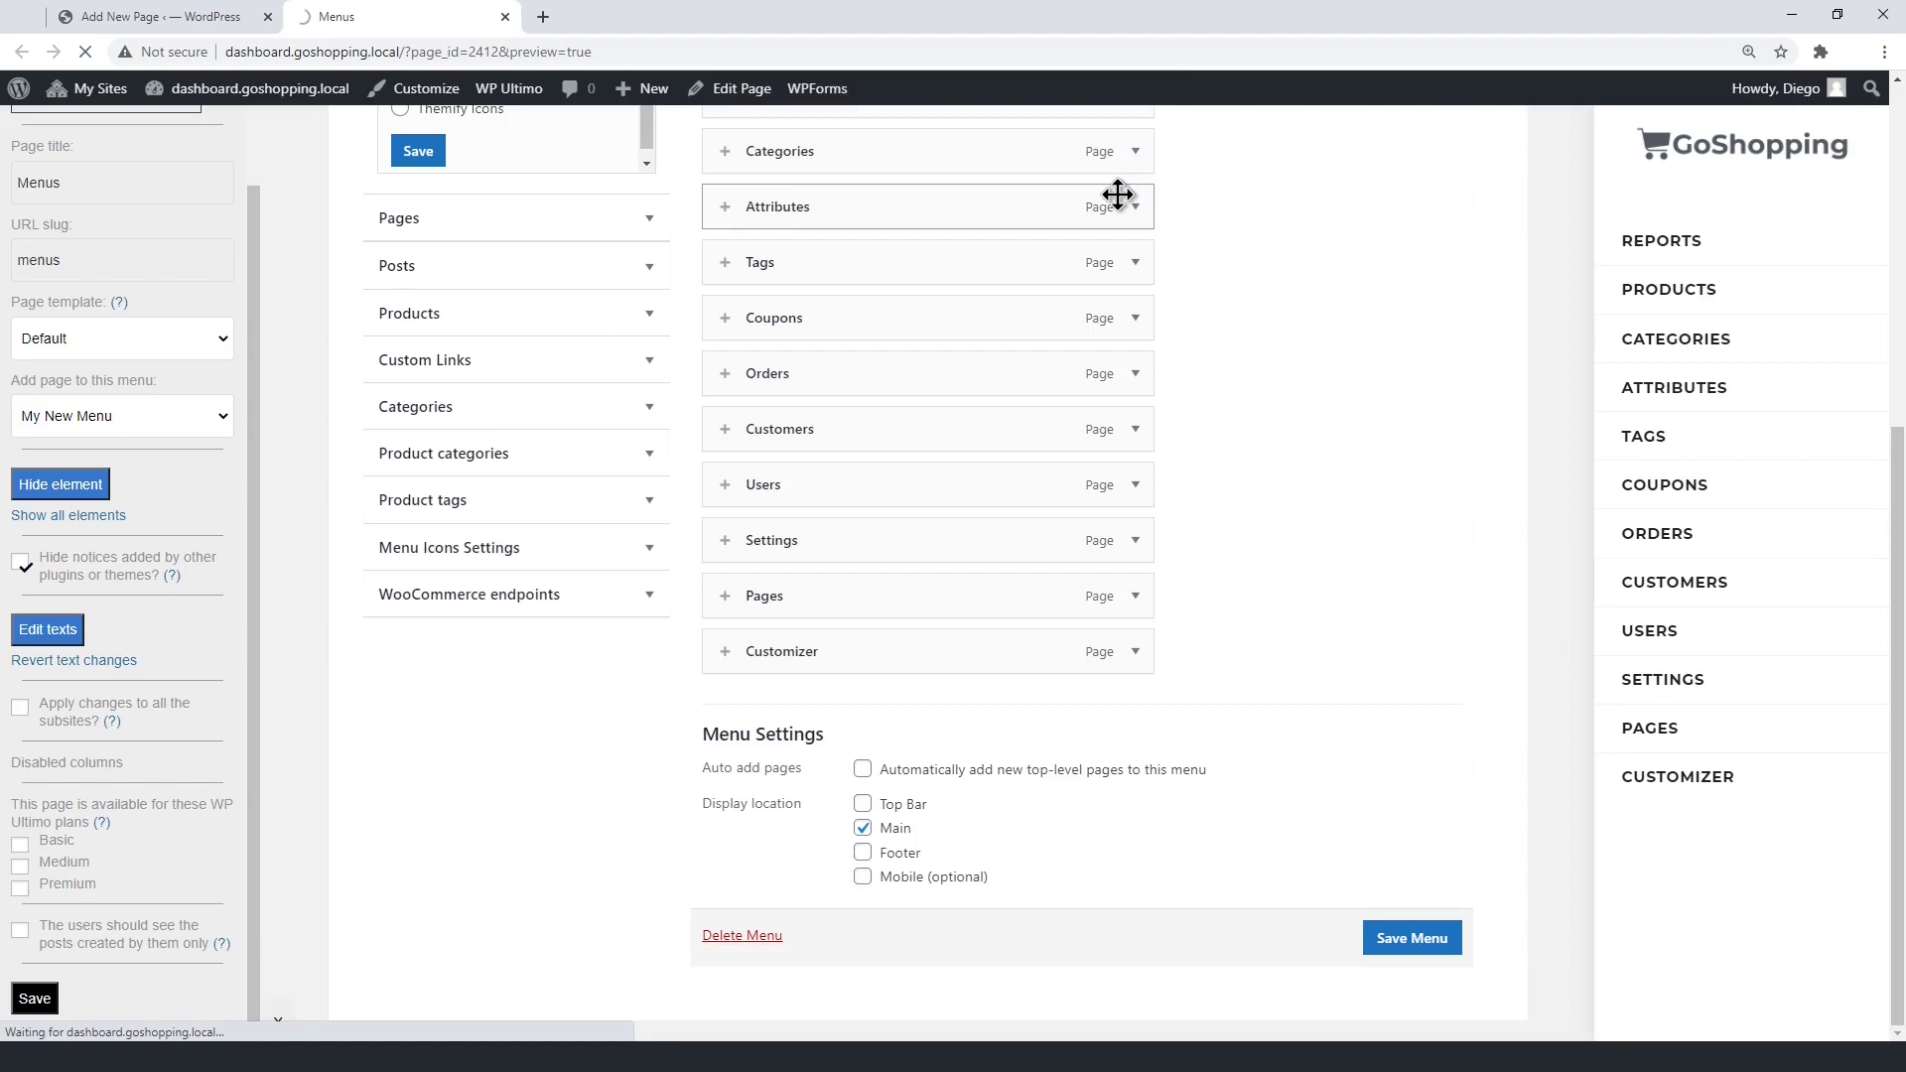